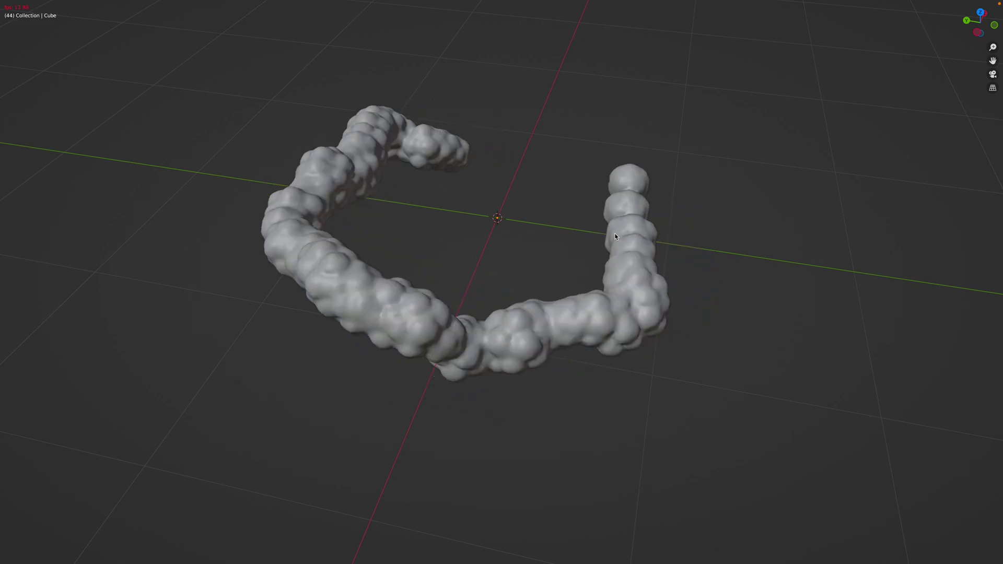
Leave the fullscreen viewport and enlarge the geometry node editor area
middle_click_drag(671, 245, 625, 253)
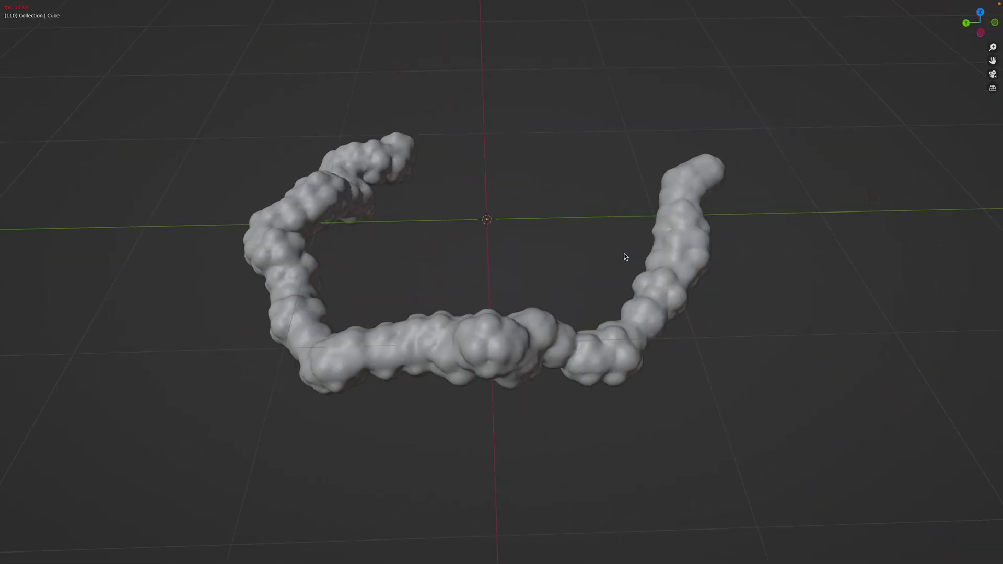
key("q")
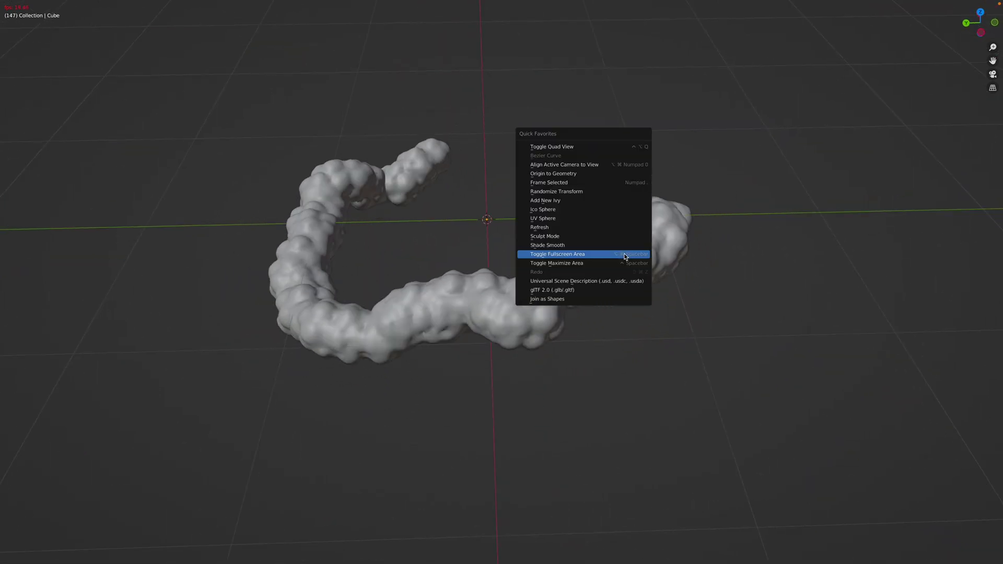
left_click(625, 256)
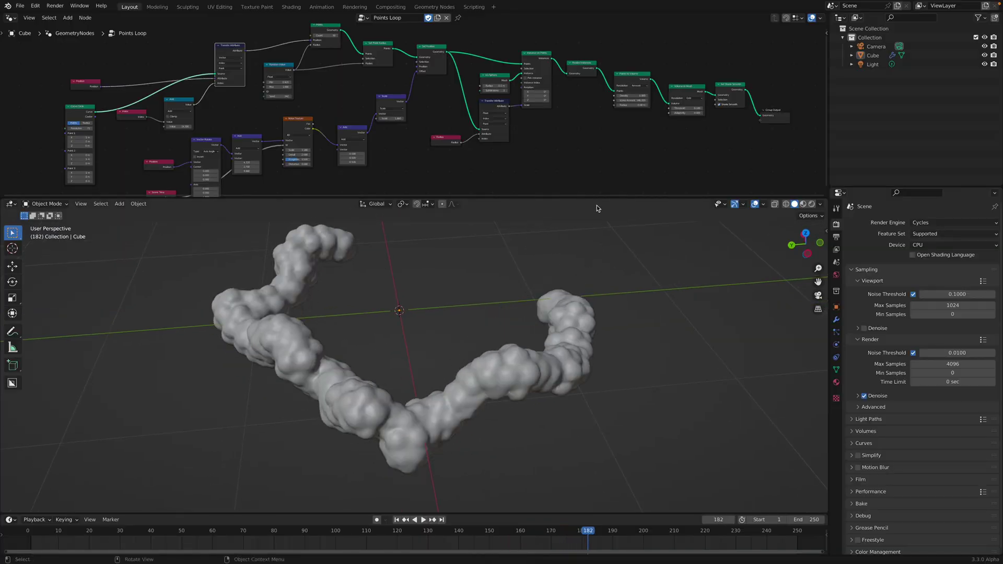
left_click_drag(595, 215, 590, 288)
Examine the Points, Set Point Radius and Set Position nodes of the Points Loop tree while playing the animation
scroll(415, 184, "up", 5)
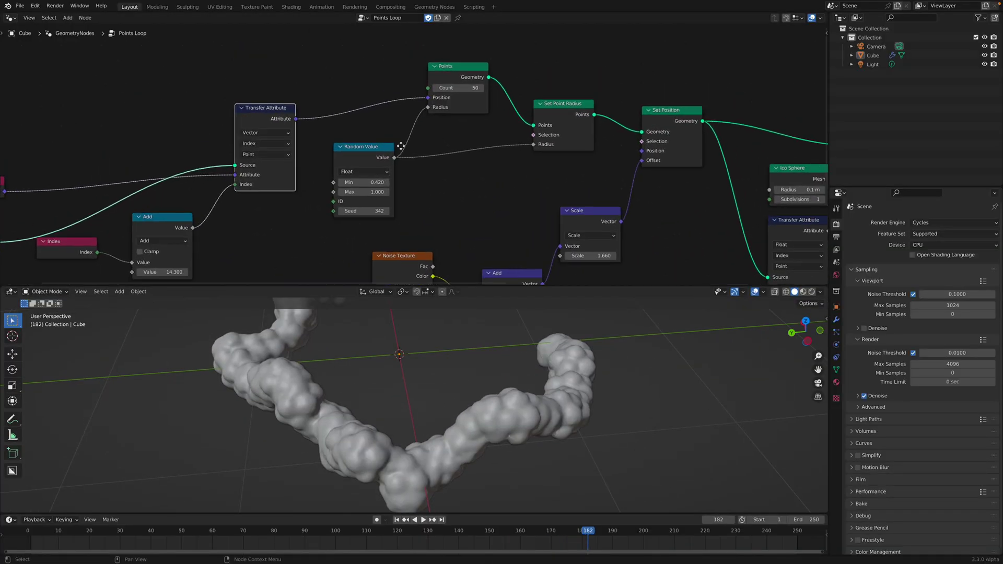
middle_click_drag(416, 184, 401, 230)
scroll(401, 230, "up", 2)
left_click_drag(424, 120, 431, 100)
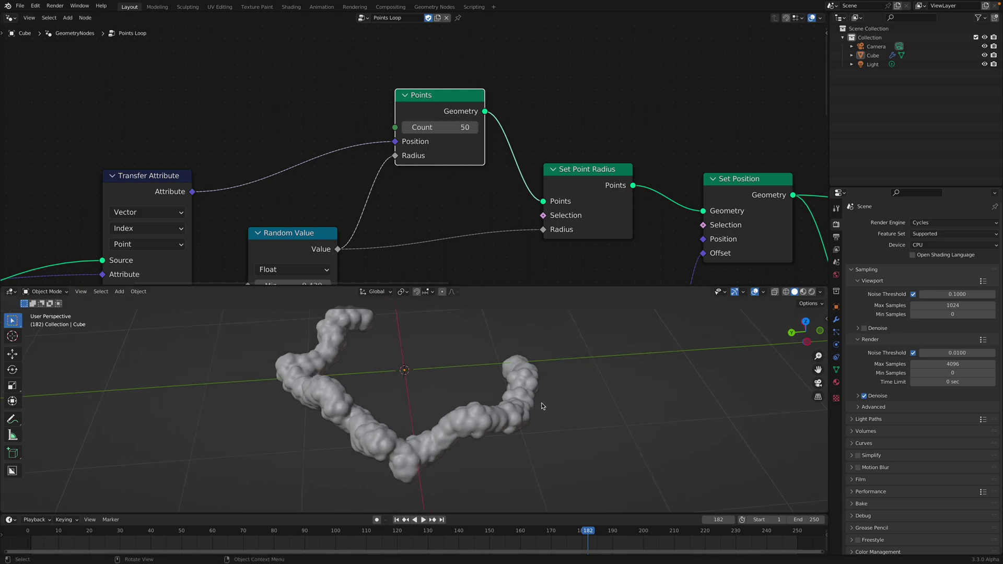
key("space")
key("space")
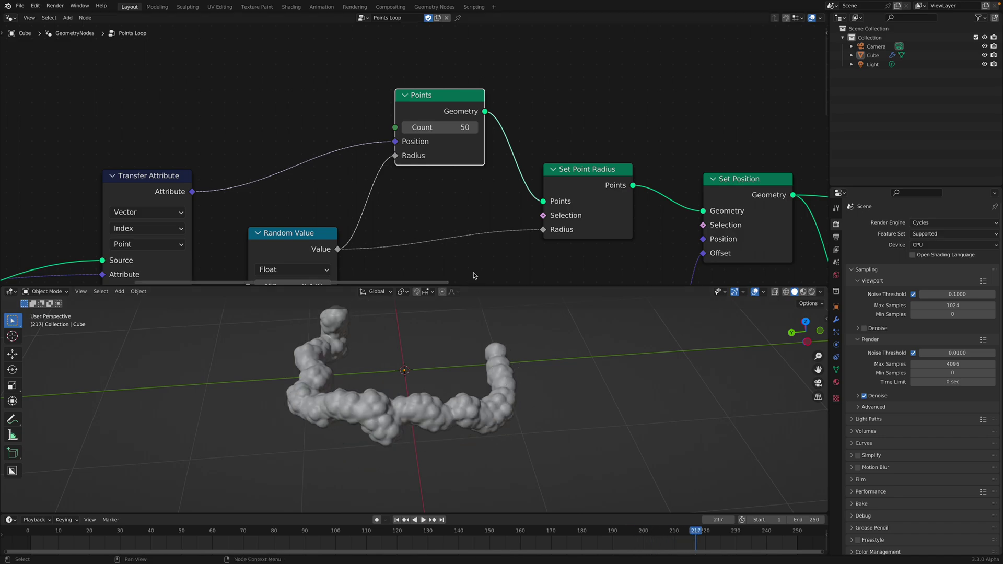
scroll(475, 276, "down", 1)
scroll(504, 311, "down", 1)
middle_click_drag(517, 319, 522, 299)
key("space")
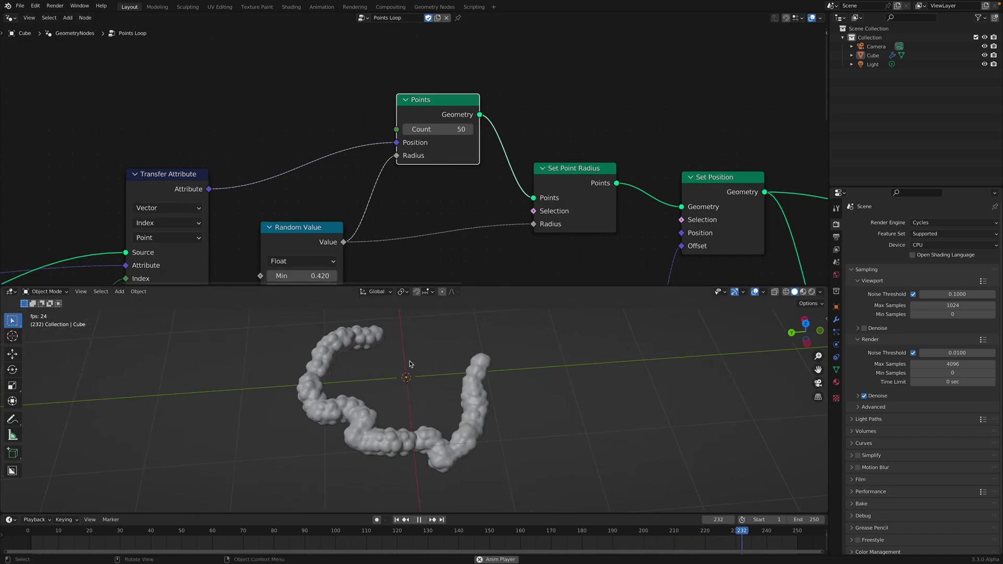
key("space")
scroll(436, 142, "down", 1)
scroll(437, 142, "down", 1)
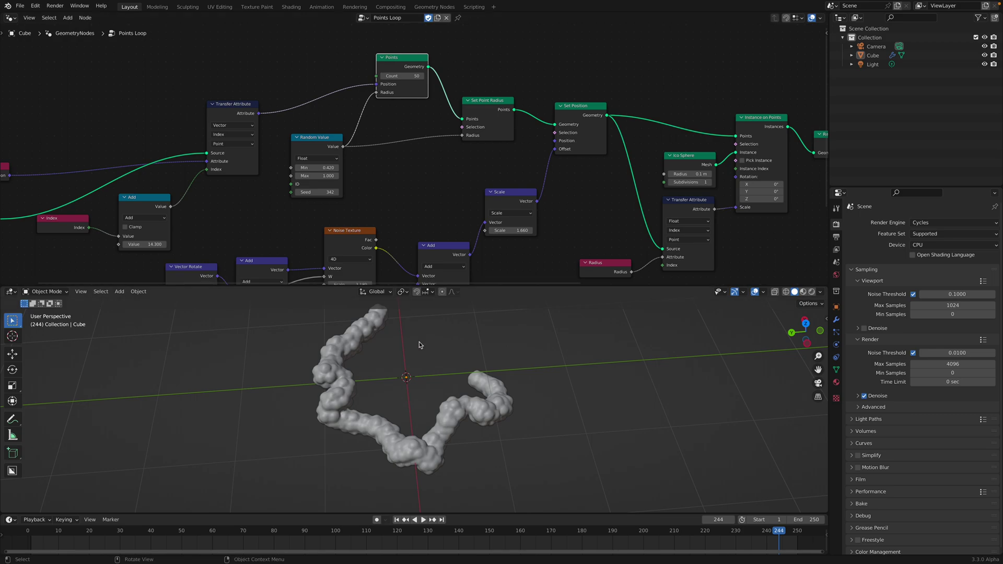
key("space")
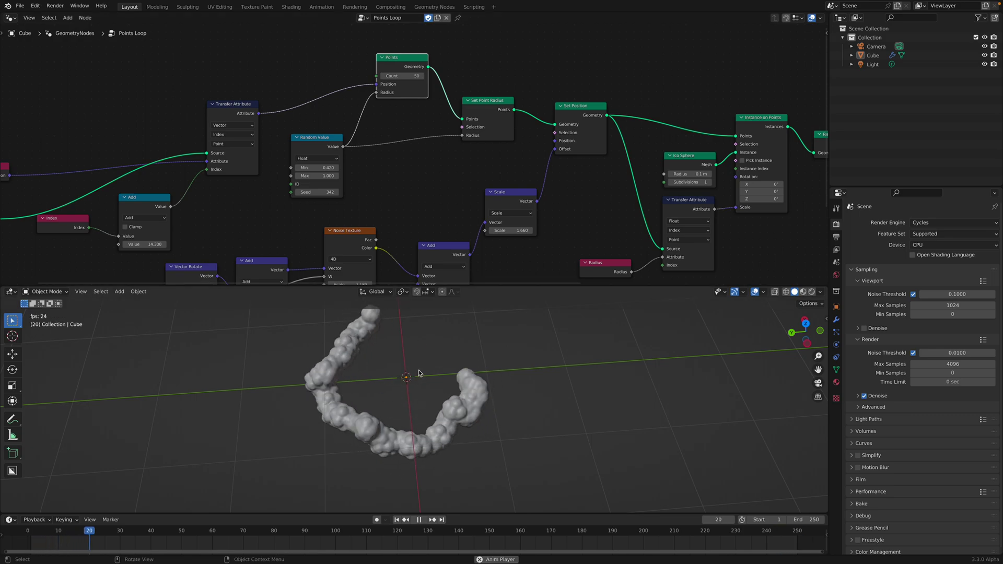
key("space")
scroll(506, 190, "right", 5, "ctrl")
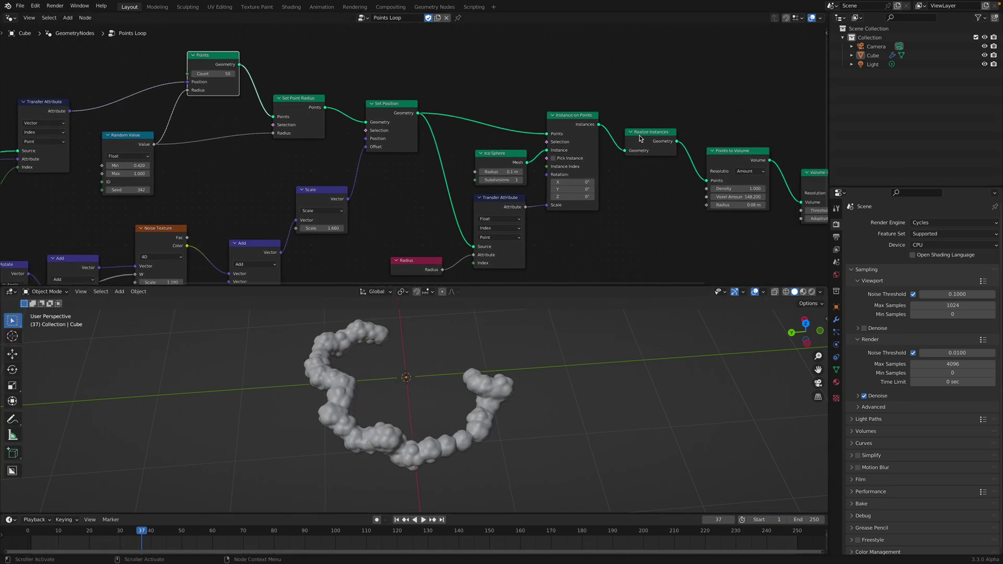
Preview the animation with the Realize Instances node muted, unmute the node, and save the file
left_click(639, 138)
key("m")
key("space")
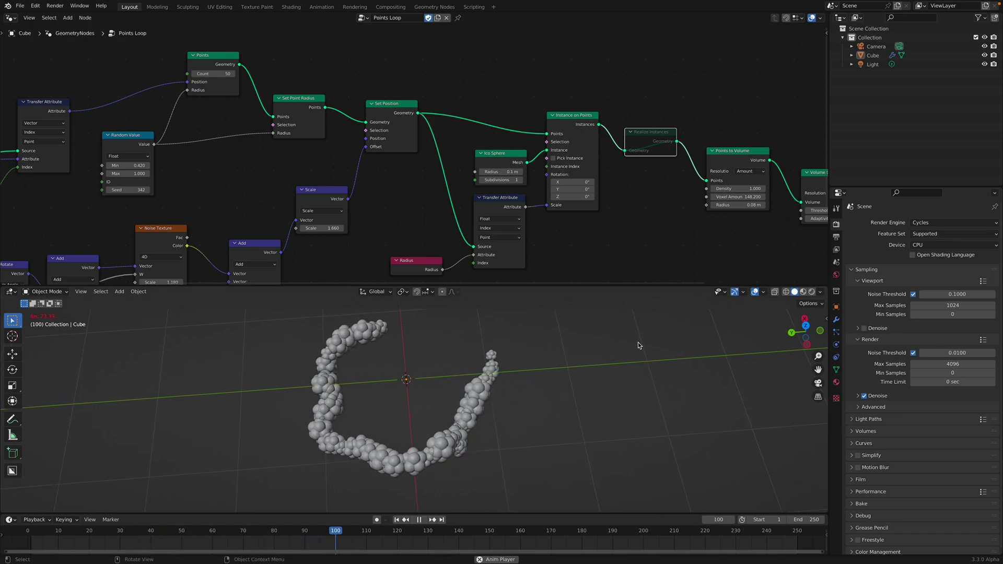
key("m")
scroll(546, 178, "left", 2, "ctrl")
key("ctrl+s")
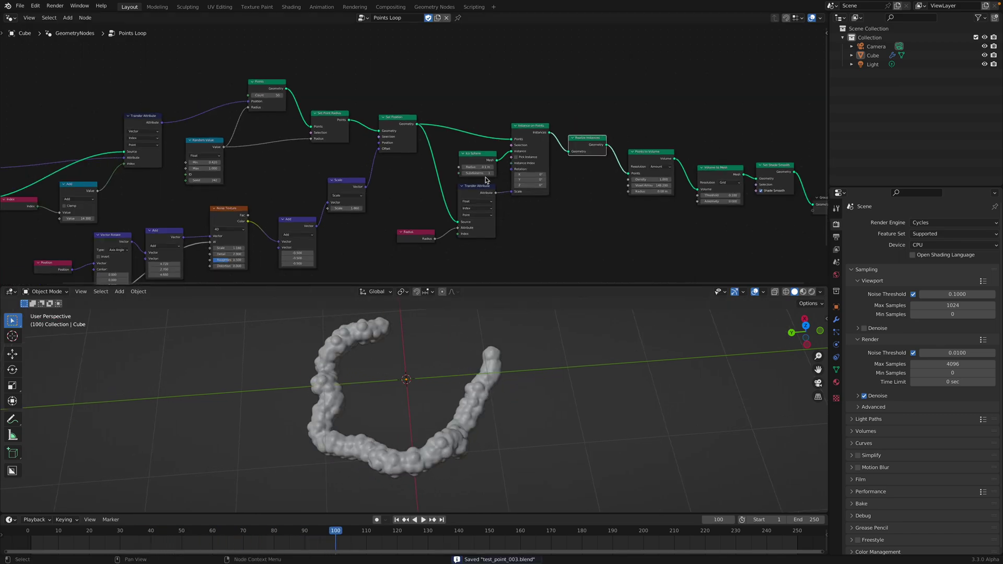
Examine the Points node and how it connects to the surrounding nodes in the tree
scroll(551, 206, "left", 3, "ctrl")
middle_click_drag(431, 113, 444, 133)
scroll(444, 132, "up", 1)
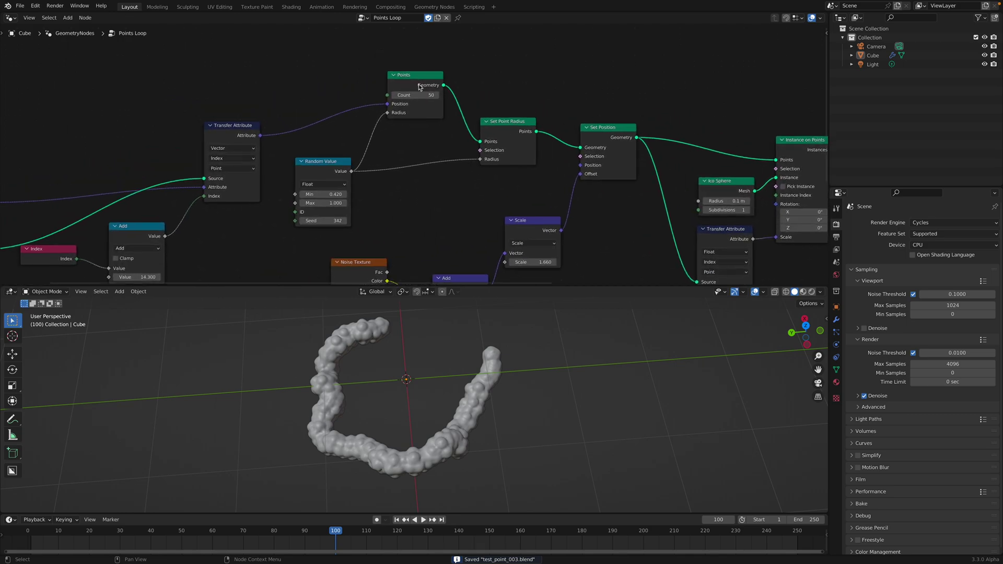
scroll(418, 85, "up", 2)
left_click_drag(413, 85, 406, 88)
scroll(397, 106, "down", 2)
scroll(397, 107, "down", 2)
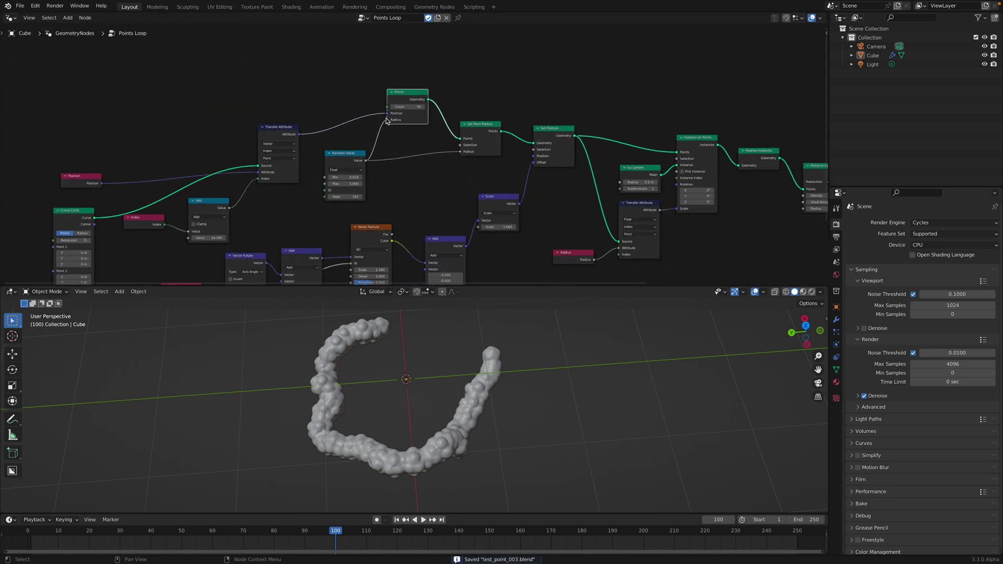
Enlarge the 3D viewport to review the tube's shape and animation from several angles, and save the file
left_click_drag(487, 286, 487, 86)
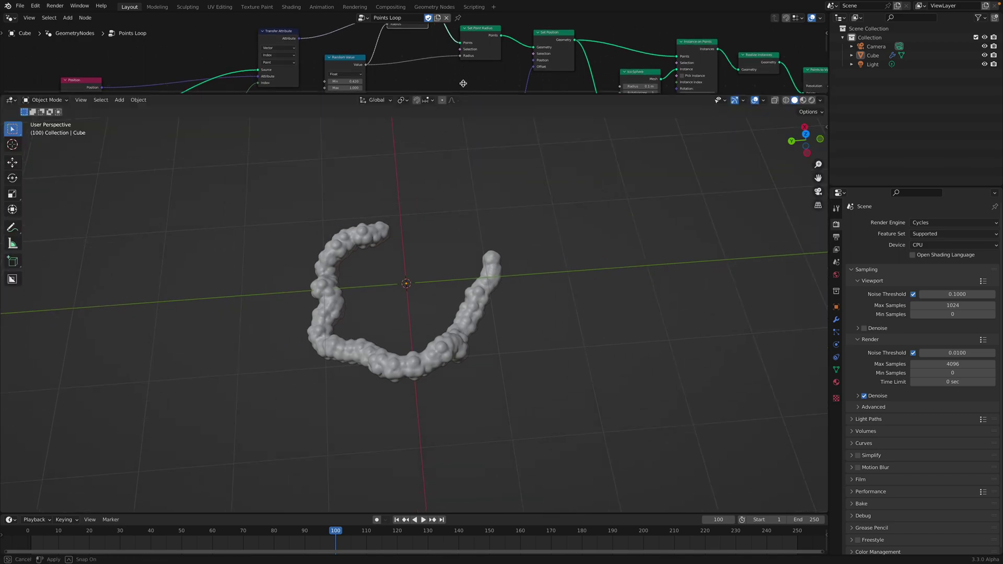
middle_click_drag(473, 293, 375, 225)
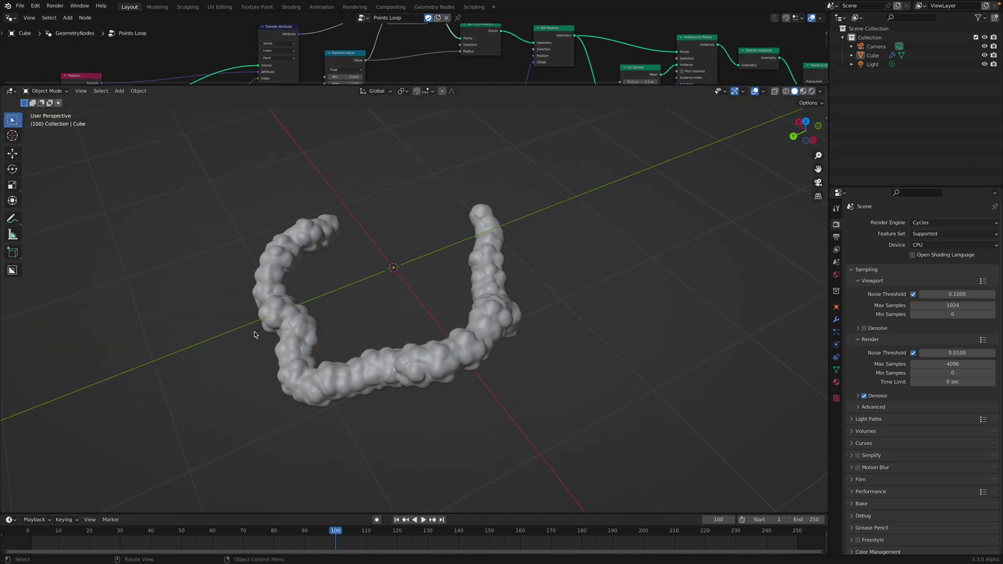
middle_click_drag(254, 334, 351, 221)
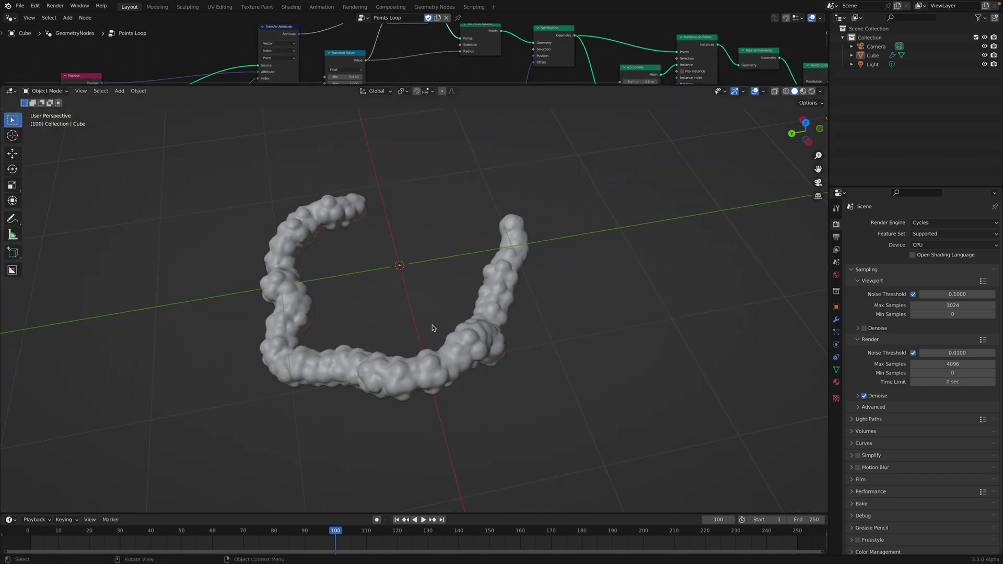
middle_click_drag(433, 328, 352, 242)
middle_click_drag(460, 340, 462, 339)
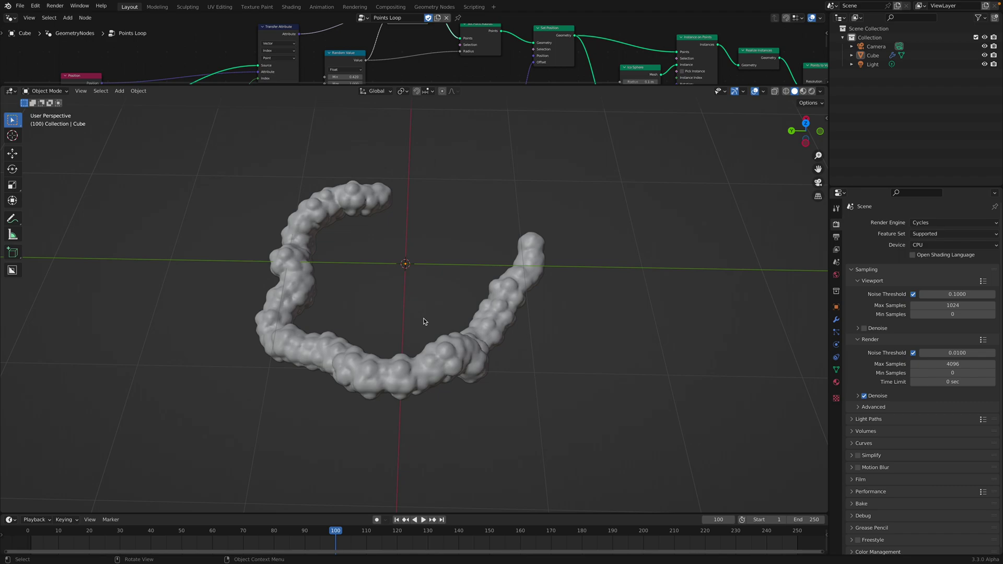
key("space")
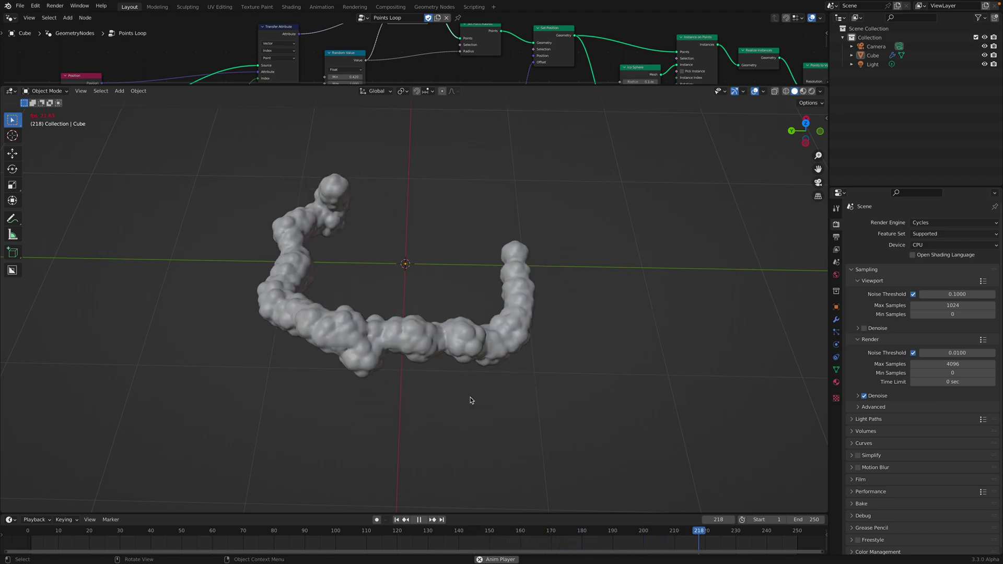
middle_click_drag(474, 405, 485, 407)
key("space")
key("ctrl+s")
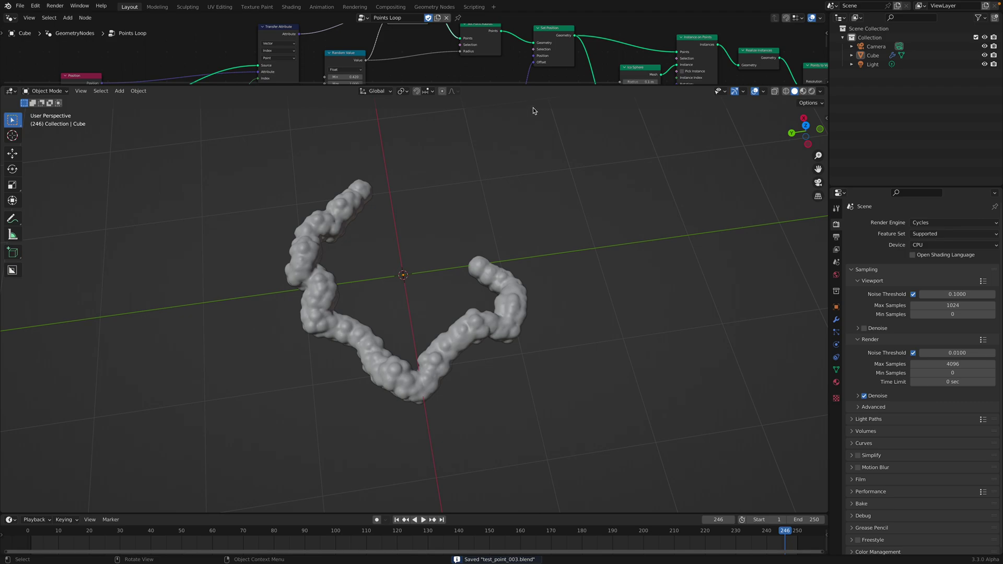
Enlarge the node editor to show the whole Points Loop tree, and start a new General file
left_click_drag(536, 85, 535, 291)
key("Home")
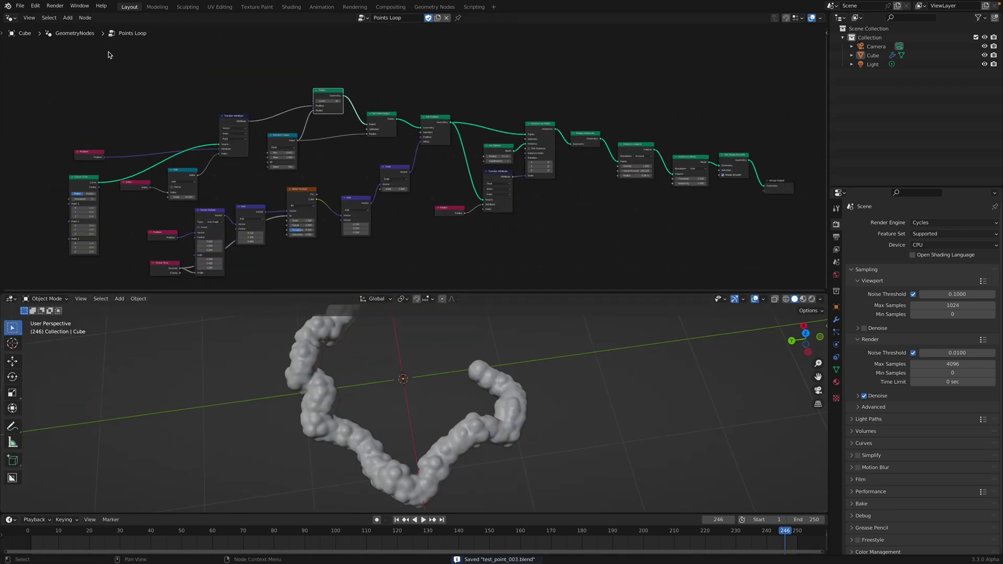
left_click(24, 7)
mouse_move(42, 17)
left_click(116, 17)
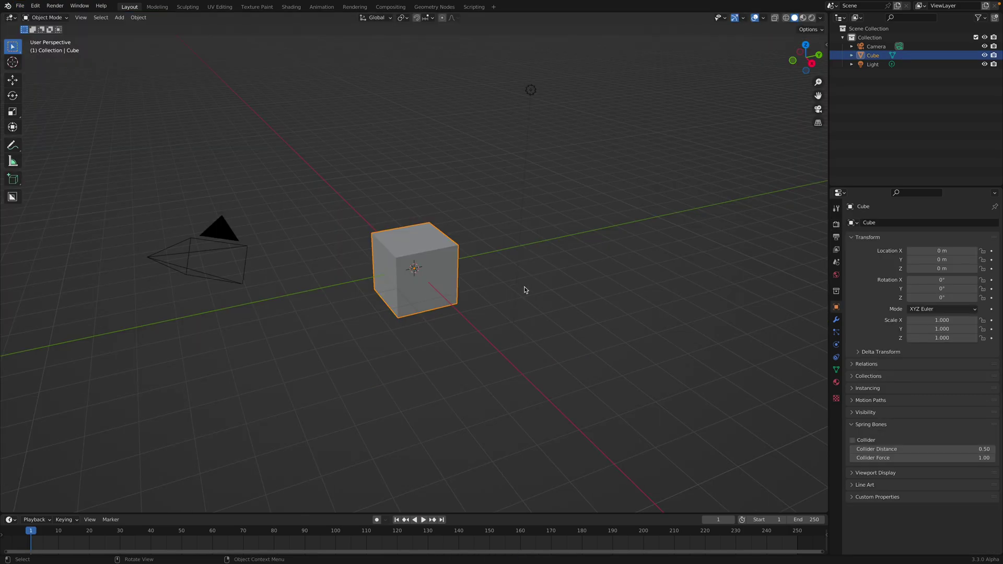
Split the 3D viewport into two stacked areas and create a new geometry node tree for the cube in the upper one
left_click_drag(824, 14, 223, 232)
left_click(10, 19)
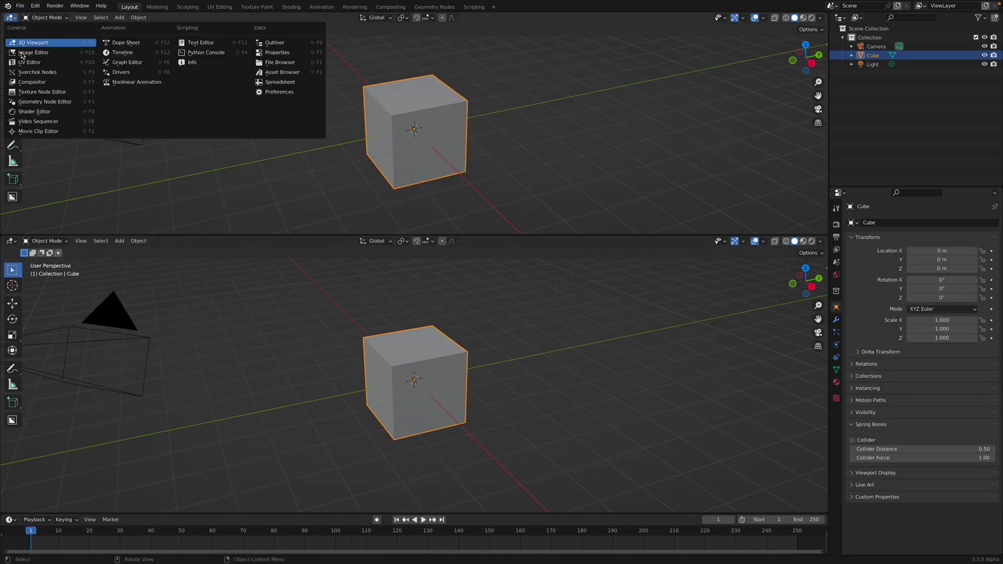
left_click(44, 102)
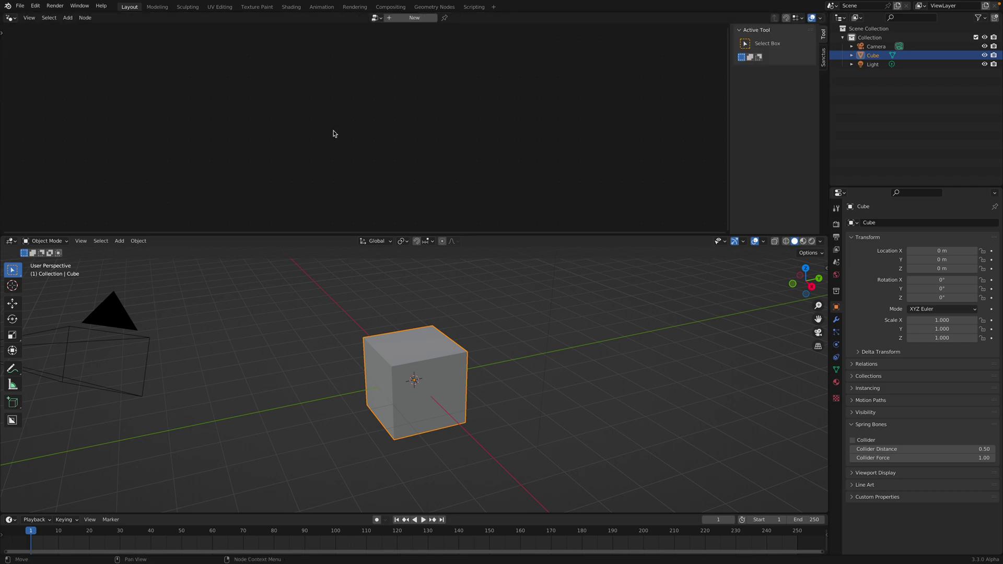
left_click(396, 20)
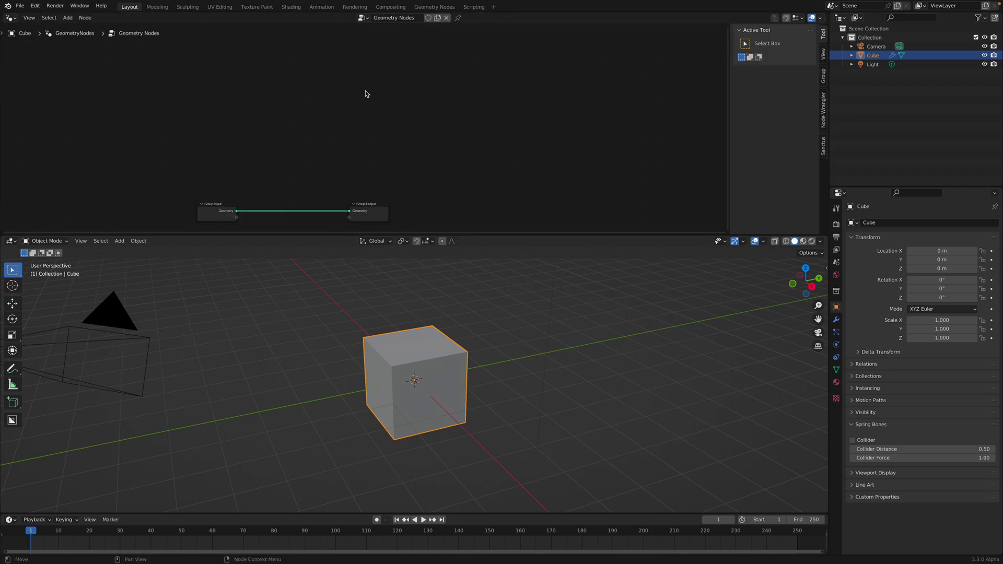
Set the scene's render engine to Cycles
left_click(835, 224)
left_click(930, 224)
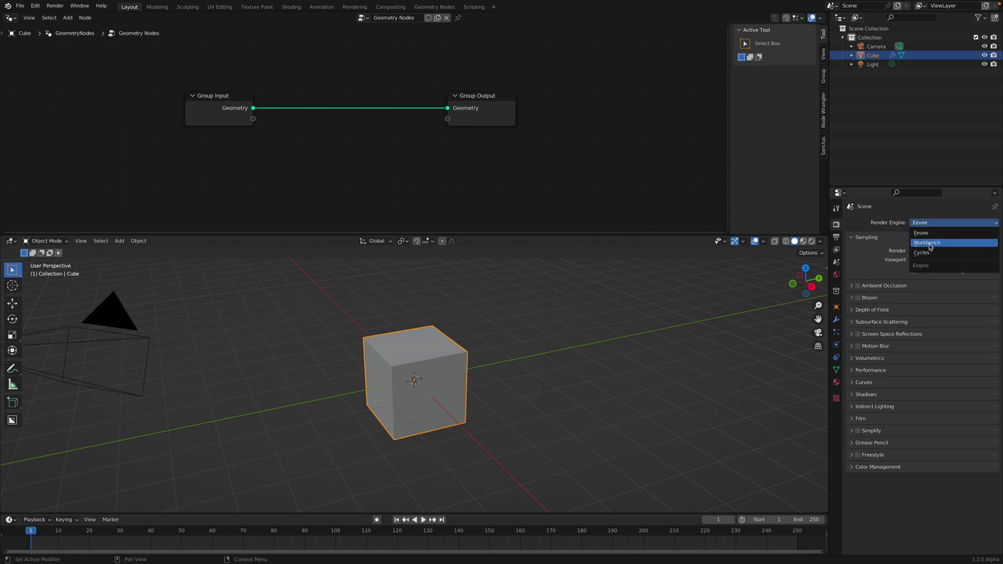
left_click(928, 252)
Insert a Points node feeding the Group Output in place of Group Input, and space the Group Output farther from it
middle_click_drag(328, 68, 364, 73)
key("shift+a")
left_click(365, 74)
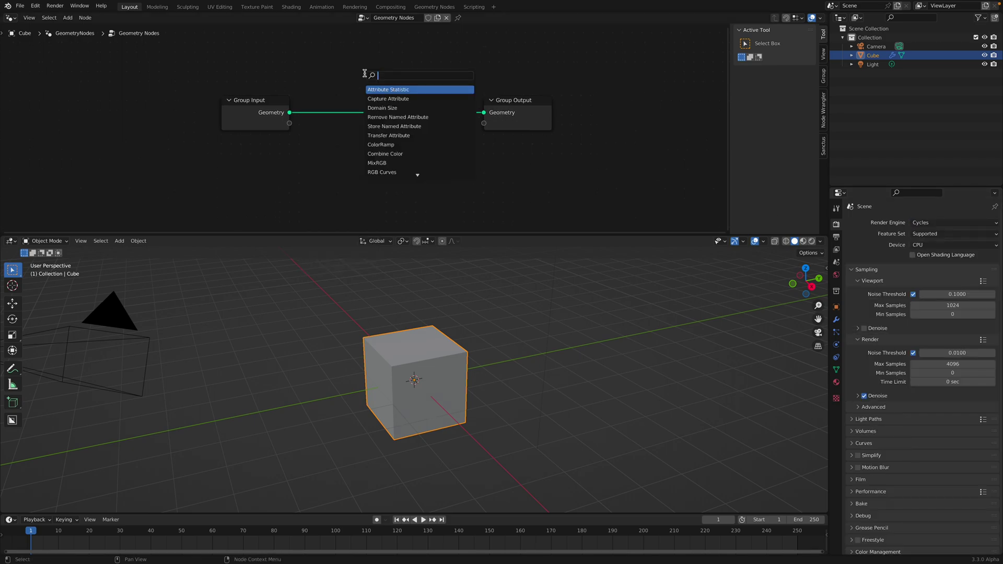
type("point")
key("Return")
left_click(366, 74)
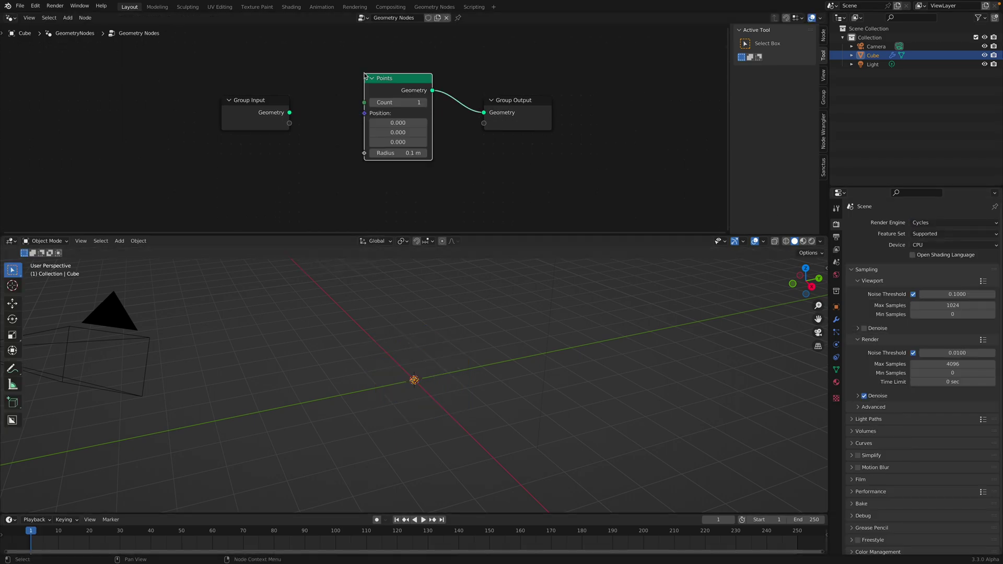
left_click_drag(513, 100, 538, 102)
scroll(492, 107, "up", 1)
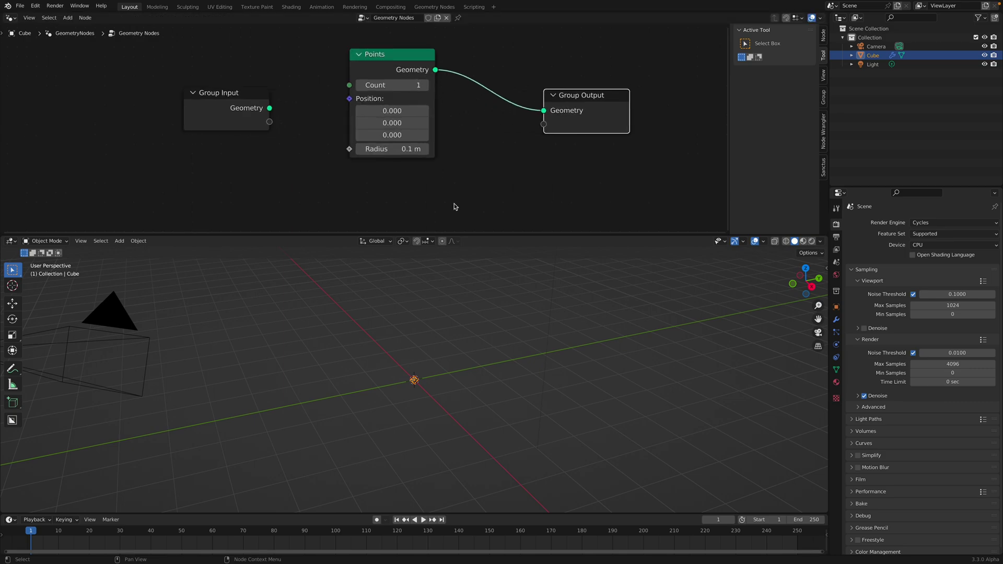
scroll(440, 321, "up", 2)
scroll(390, 155, "down", 2)
key("shift+a")
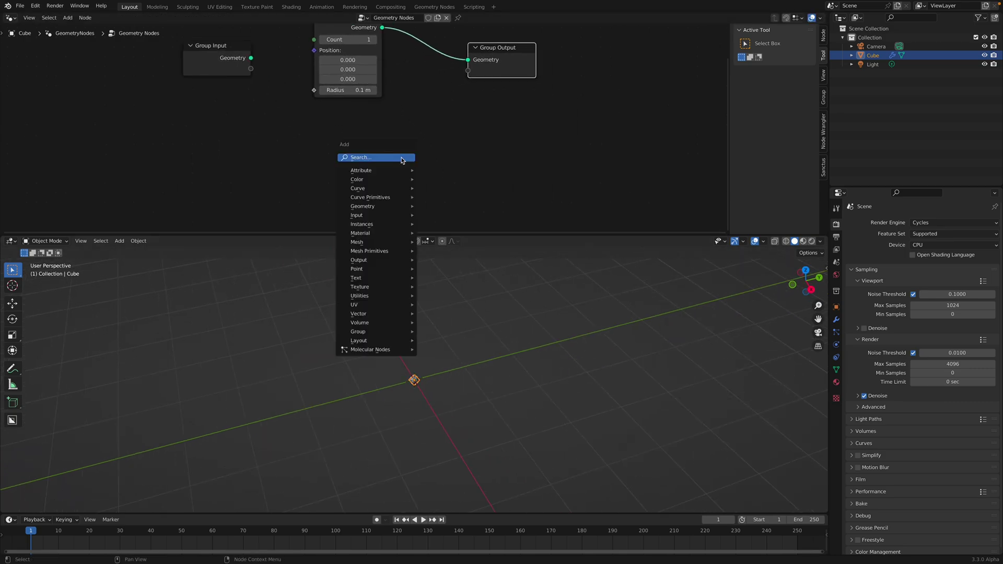
left_click(401, 160)
key("Escape")
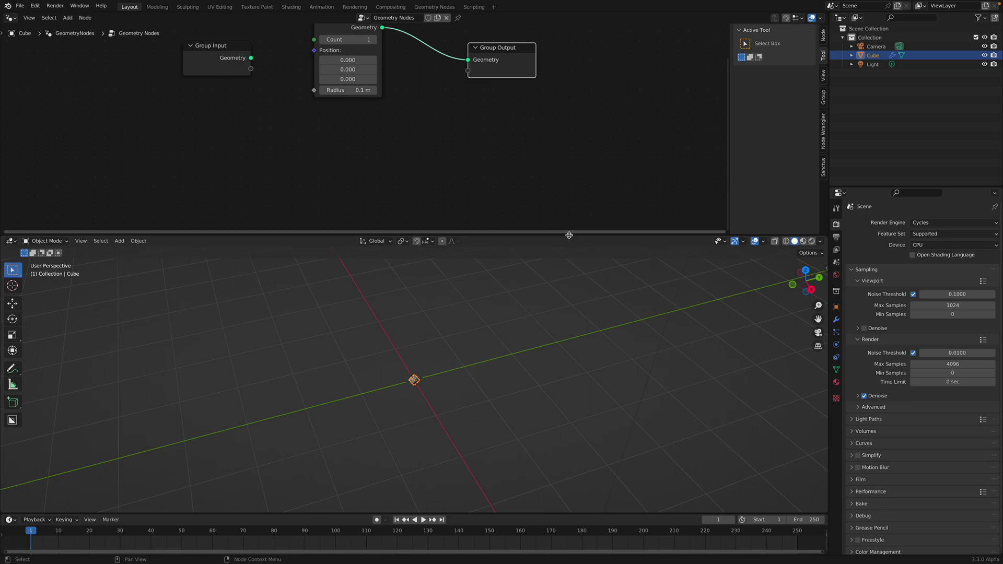
Enlarge the node editor area and add a Mesh Line node below the Points node
left_click_drag(569, 235, 569, 271)
key("shift+a")
left_click(359, 185)
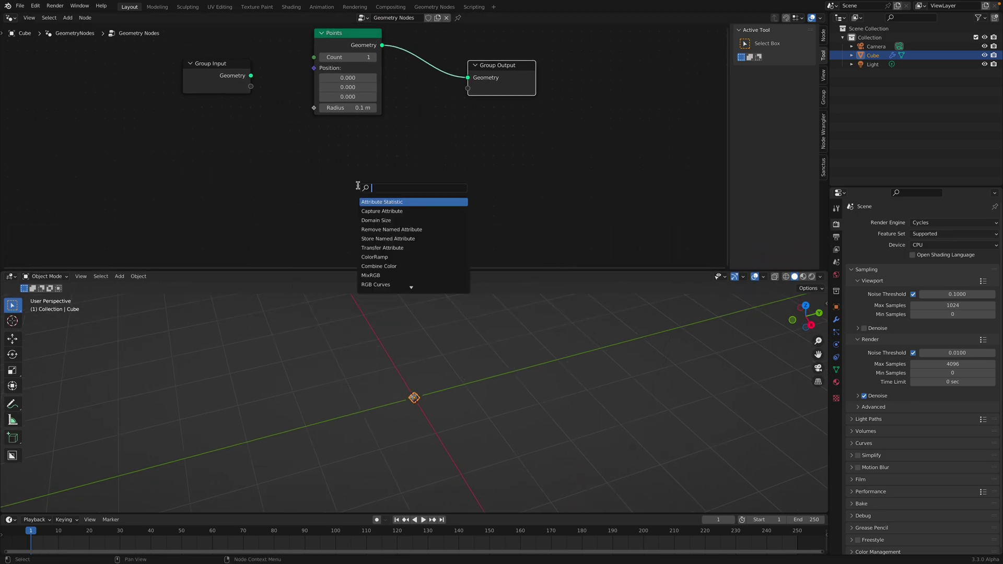
type("mesh line")
key("Return")
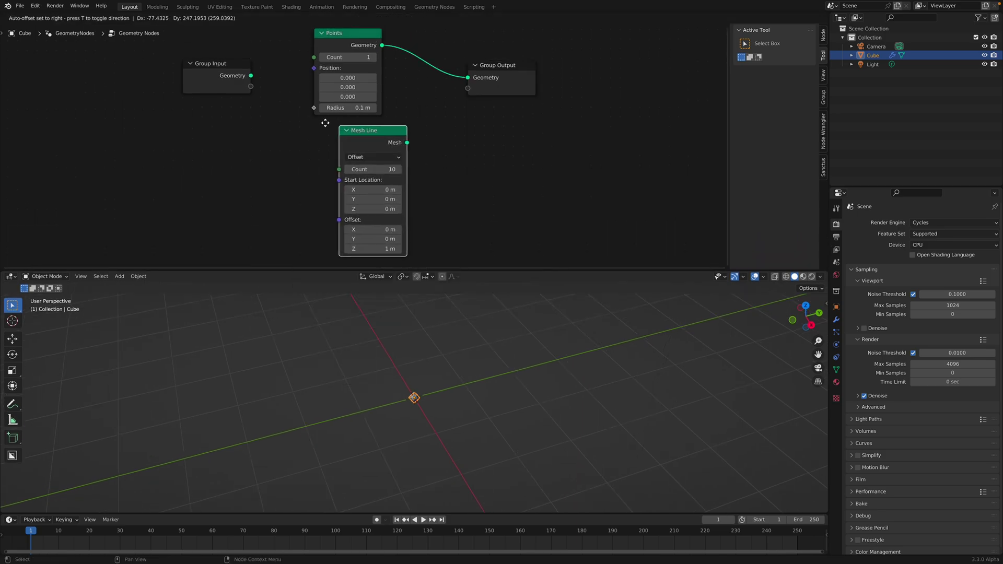
left_click(312, 130)
Add a Set Position node fed by the Mesh Line and connect it to the Group Output, moved farther away
key("shift+a")
left_click(416, 142)
type("set")
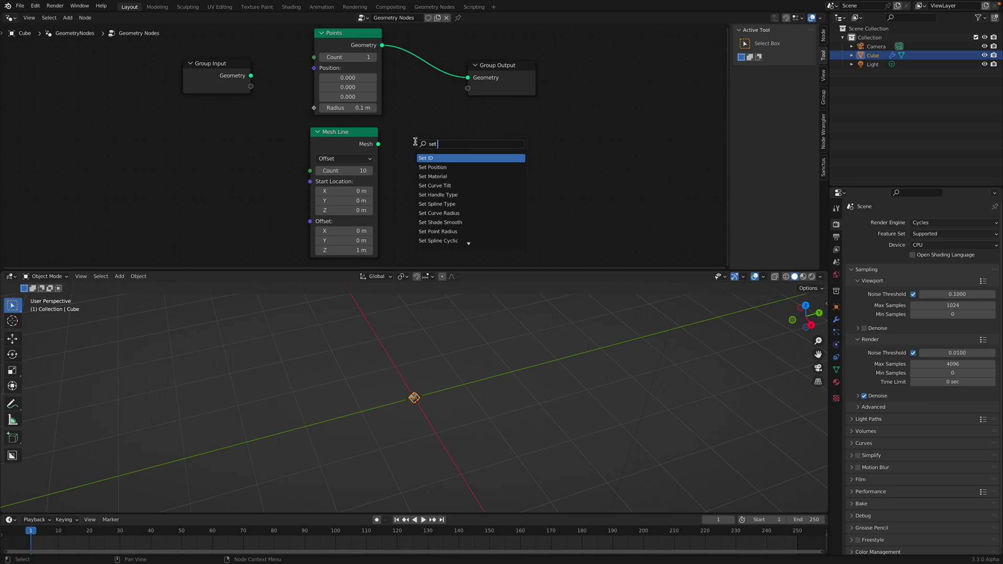
left_click(415, 166)
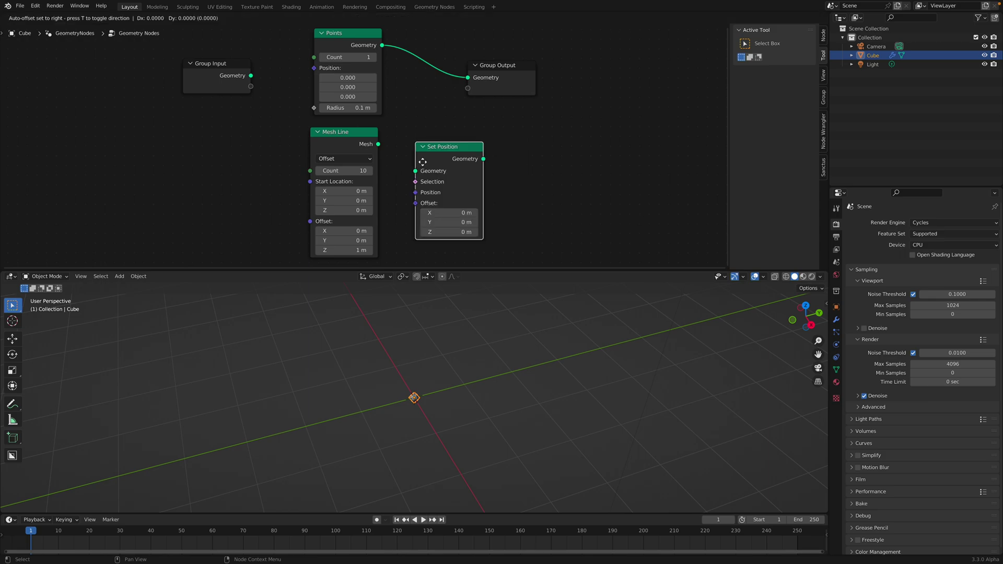
left_click(407, 138)
left_click_drag(378, 144, 408, 145)
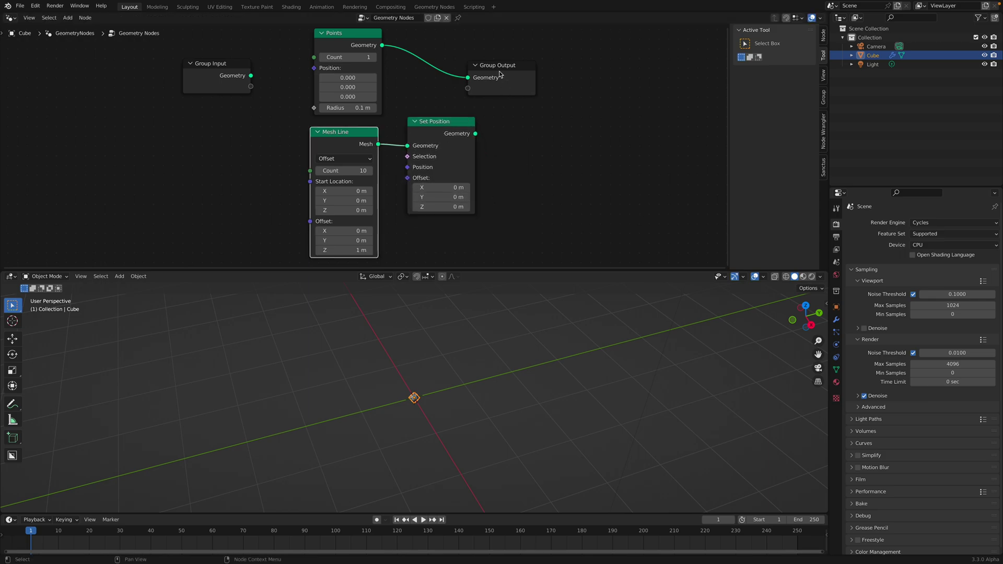
left_click_drag(500, 74, 553, 73)
left_click_drag(475, 134, 521, 78)
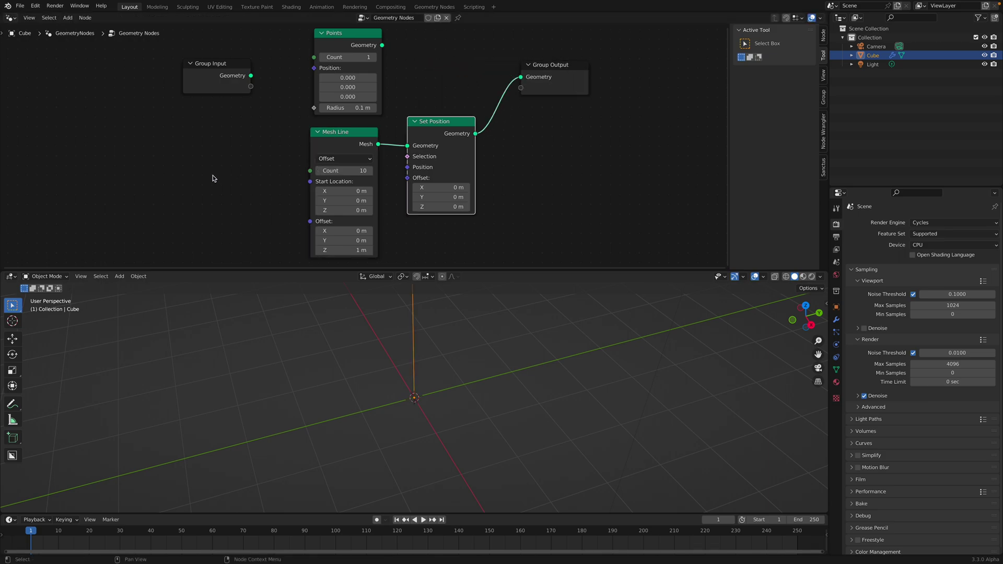
Add a Random Value node beside the Mesh Line and set its data type to Vector
key("shift+a")
type("s")
type("random")
key("Return")
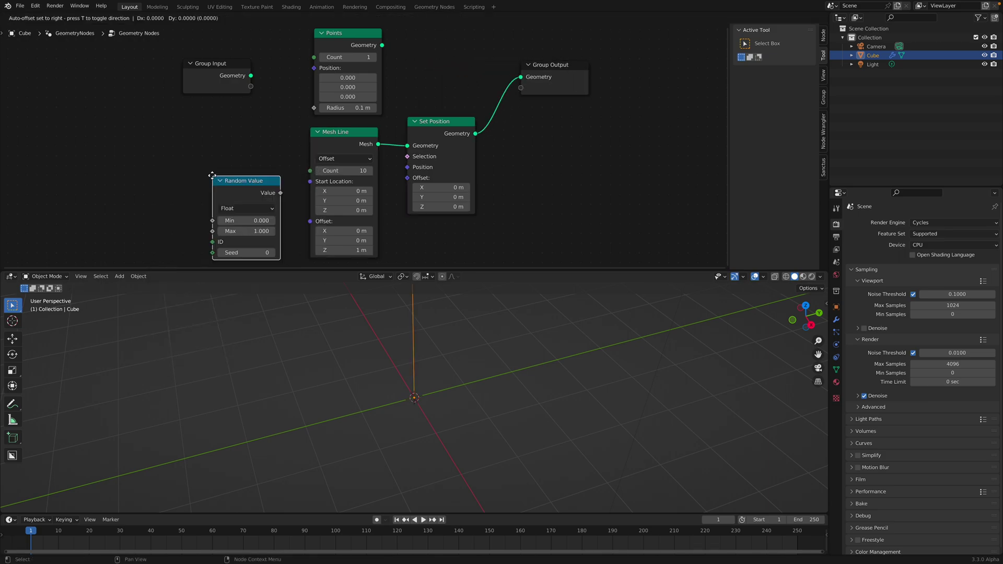
left_click(190, 144)
left_click(208, 174)
left_click(220, 205)
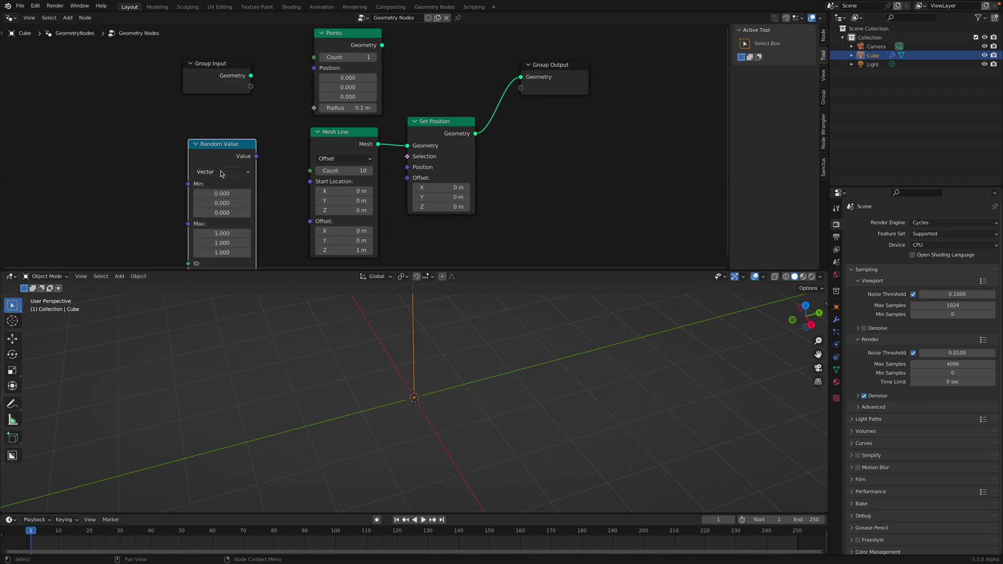
Connect the Random Value output to Set Position's Position input and set the Mesh Line's count to 100
middle_click_drag(220, 145, 212, 127)
left_click_drag(250, 138, 287, 140)
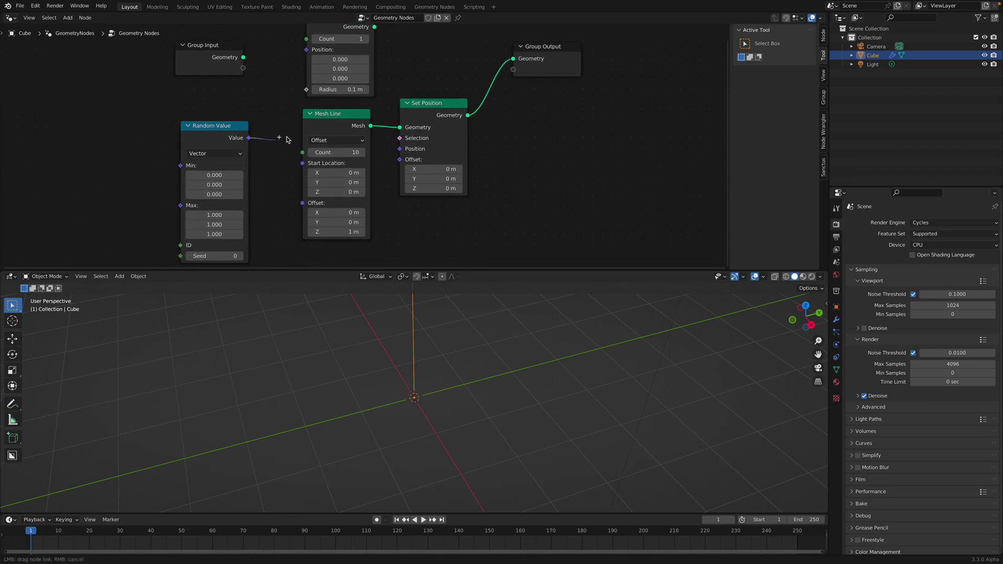
left_click_drag(399, 152, 400, 149)
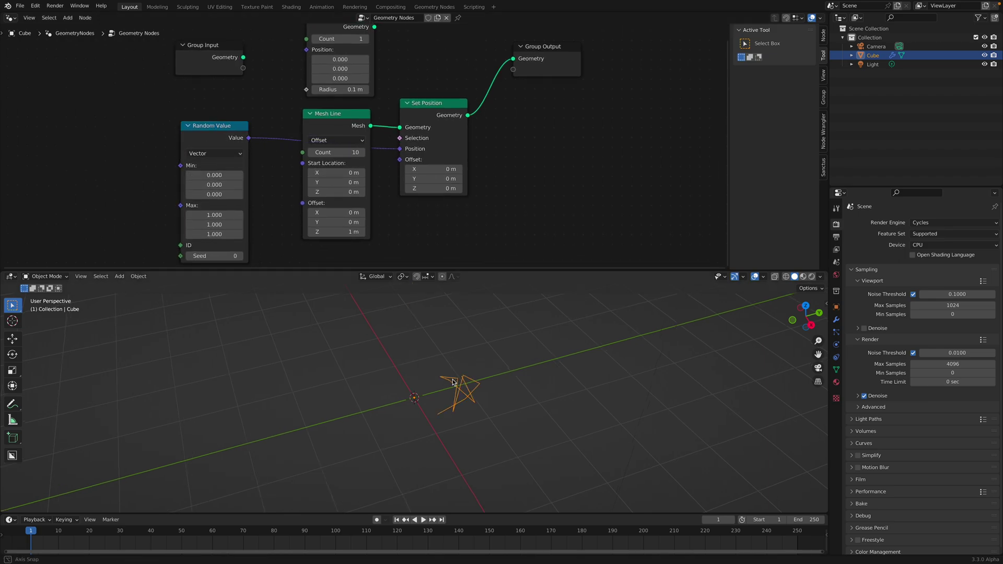
left_click_drag(326, 150, 366, 153)
middle_click_drag(365, 154, 358, 167)
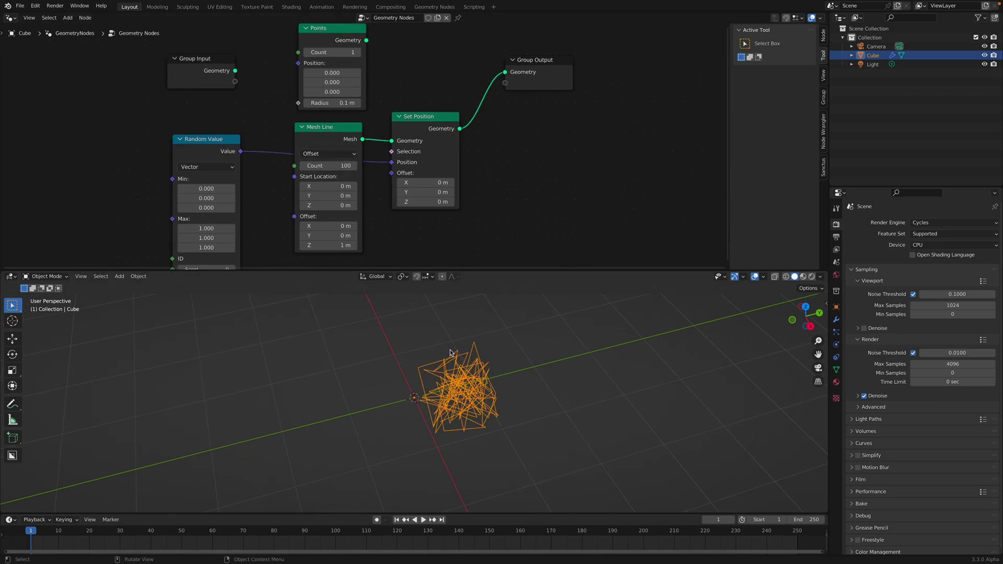
Set all three Min components of the Random Value node to -1
middle_click_drag(450, 353, 484, 373)
middle_click_drag(309, 209, 315, 192)
left_click(222, 171)
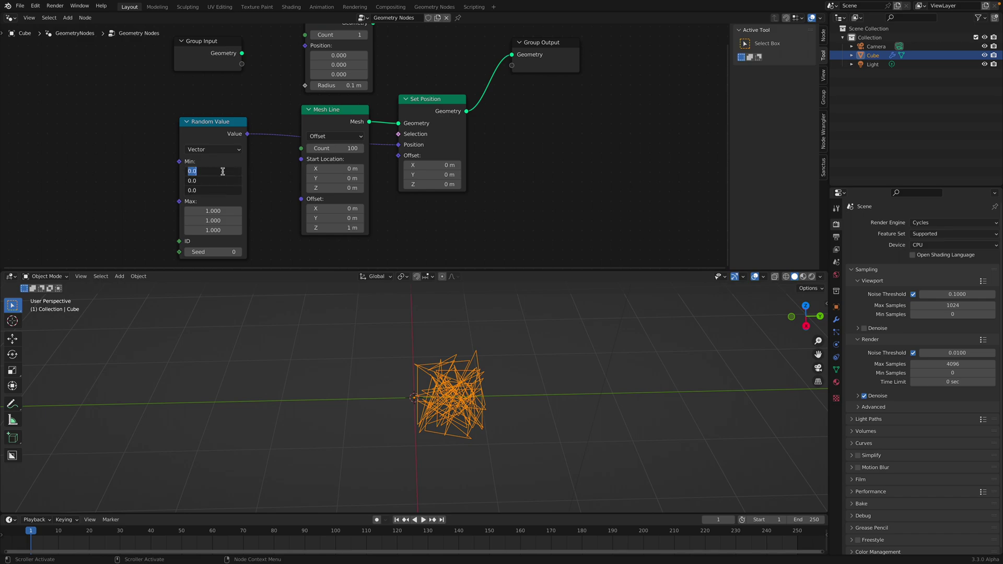
type("-1")
key("Return")
middle_click_drag(426, 366, 438, 376)
middle_click_drag(342, 118, 338, 156)
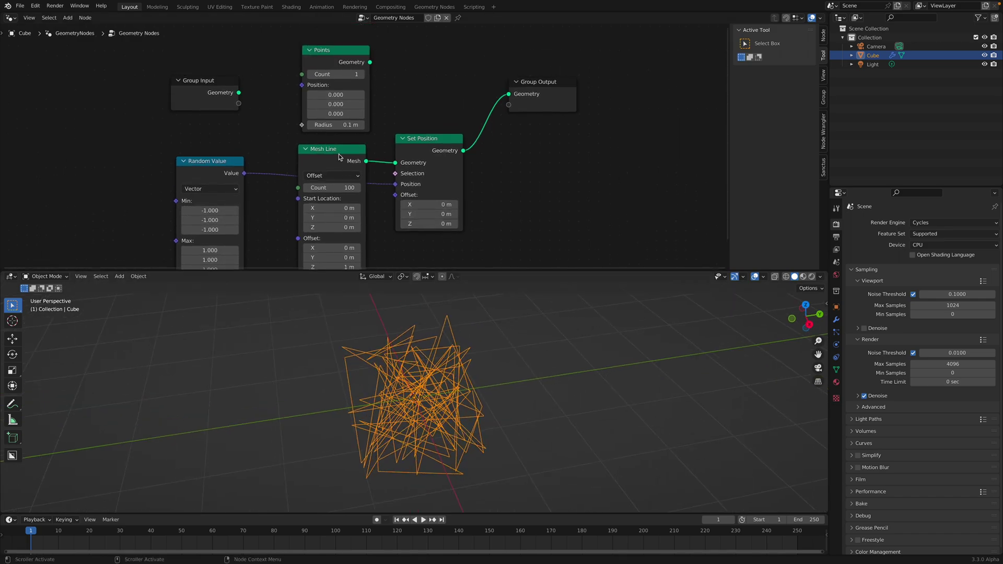
Delete the Mesh Line and Set Position nodes
key("x")
left_click(416, 139)
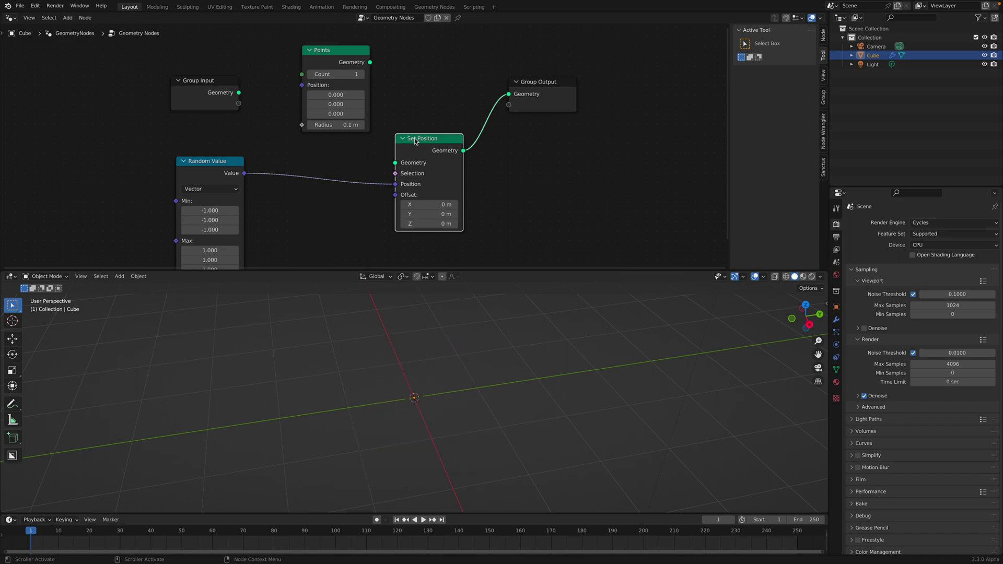
key("x")
Move the Points and Random Value nodes closer to the Group Output and connect Points' Geometry to it
left_click_drag(320, 85, 360, 118)
left_click_drag(240, 158, 283, 123)
left_click_drag(411, 98, 426, 97)
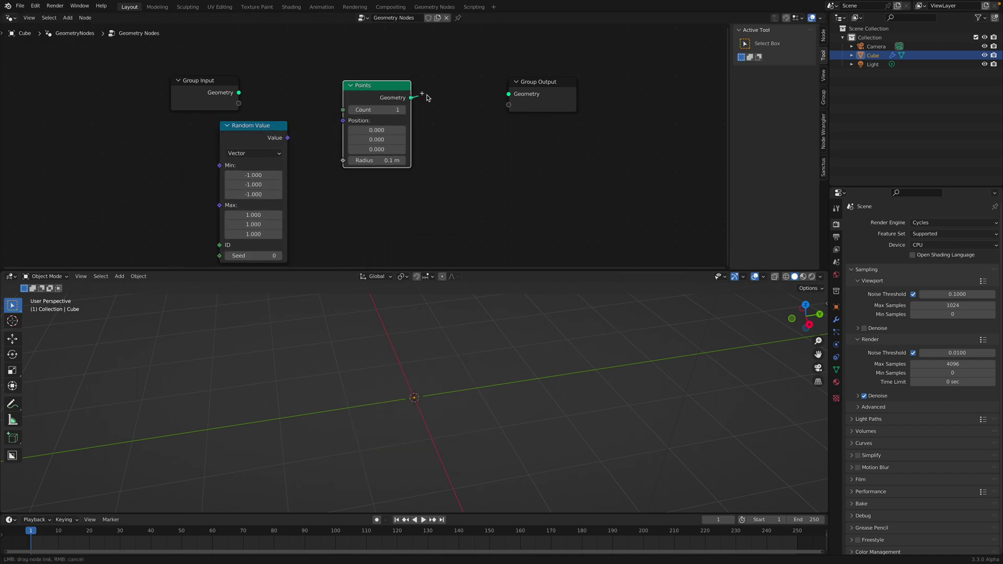
left_click_drag(507, 96, 508, 94)
scroll(444, 102, "up", 1)
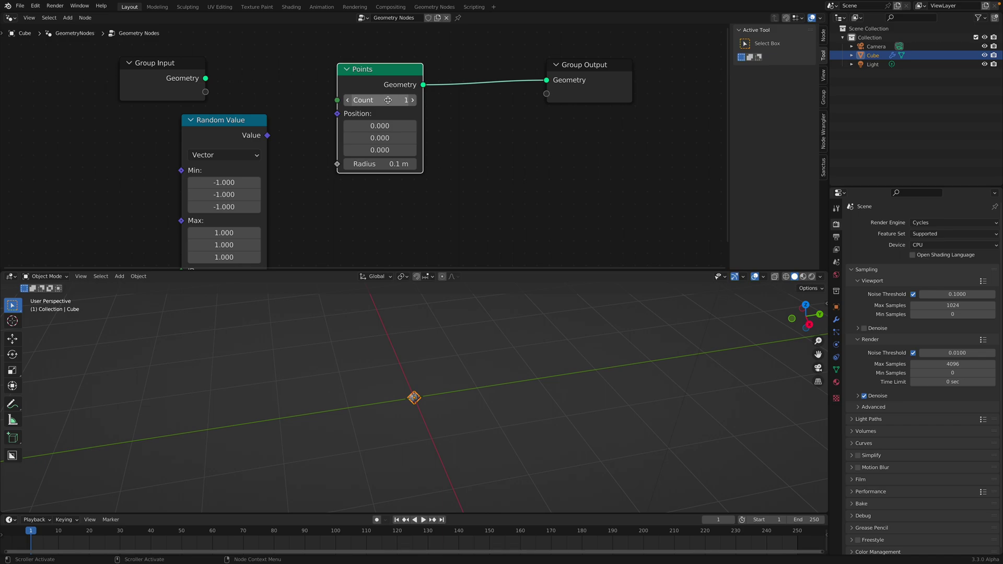
Set the Points radius to 0.3 m while previewing in Rendered shading, and return the viewport to Solid shading
middle_click_drag(528, 334, 544, 363)
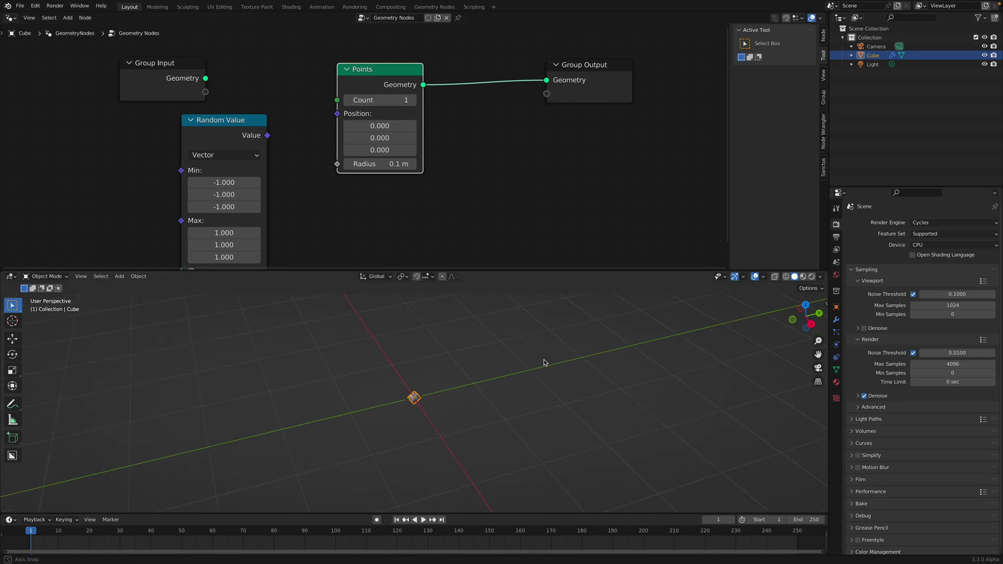
left_click(811, 276)
left_click(612, 358)
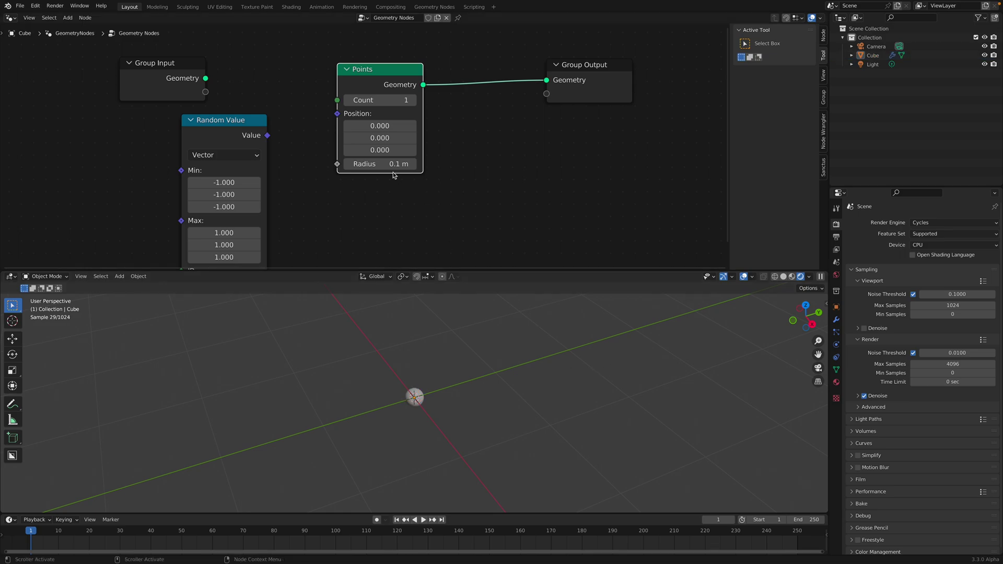
mouse_move(394, 164)
left_mouse_down()
mouse_move(428, 164)
mouse_move(389, 164)
mouse_move(402, 164)
left_mouse_up()
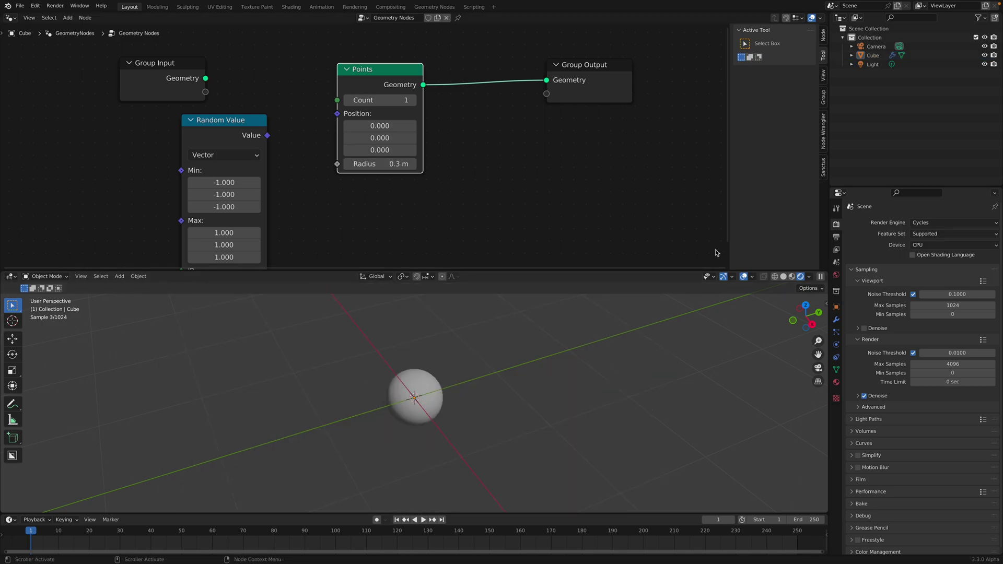
left_click(783, 276)
Connect the Random Value output to the Points node's Position and set the random seed to 52
mouse_move(257, 126)
left_mouse_down()
mouse_move(287, 89)
mouse_move(340, 118)
left_mouse_up()
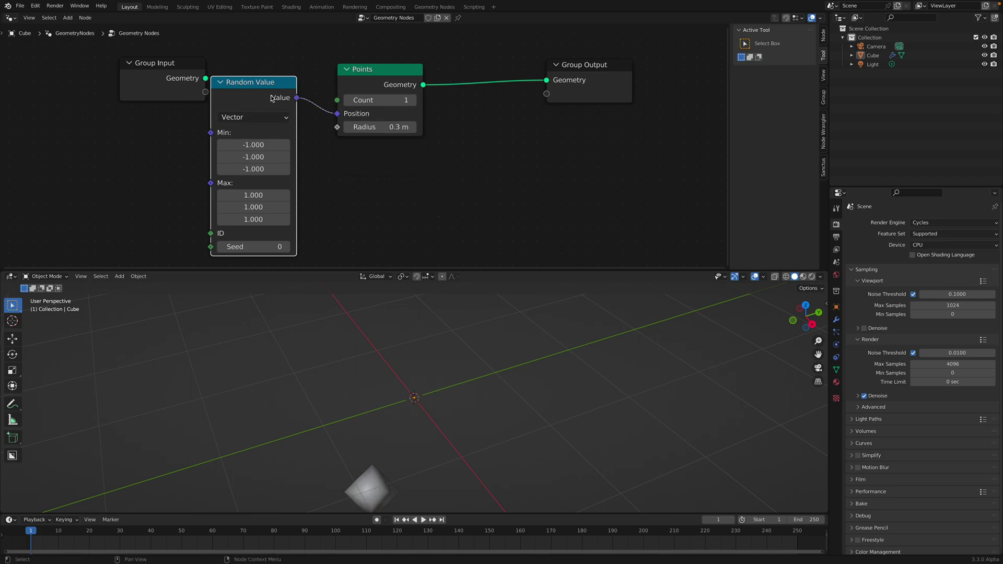
middle_click_drag(419, 364, 411, 375)
scroll(412, 376, "down", 2)
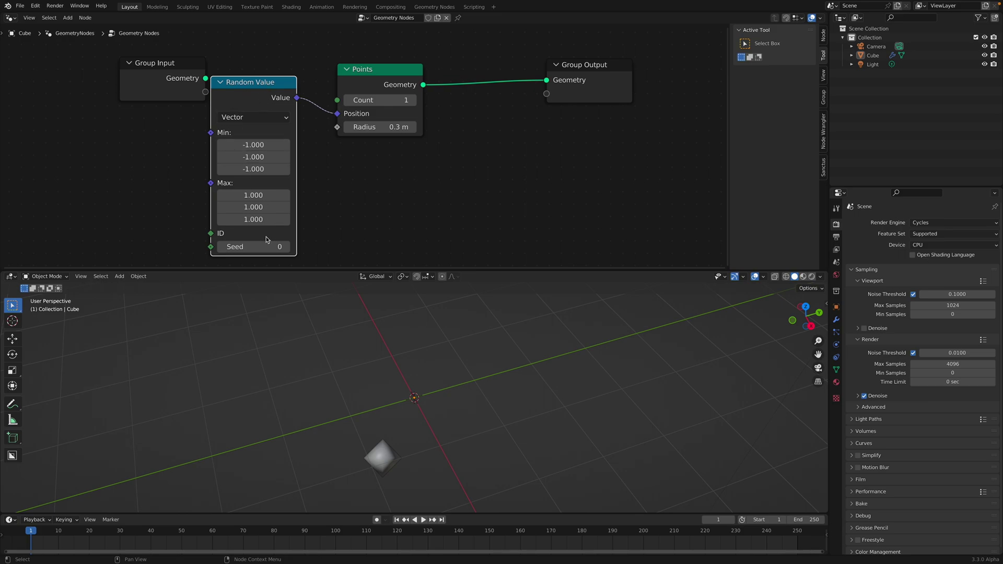
left_click_drag(251, 246, 277, 246)
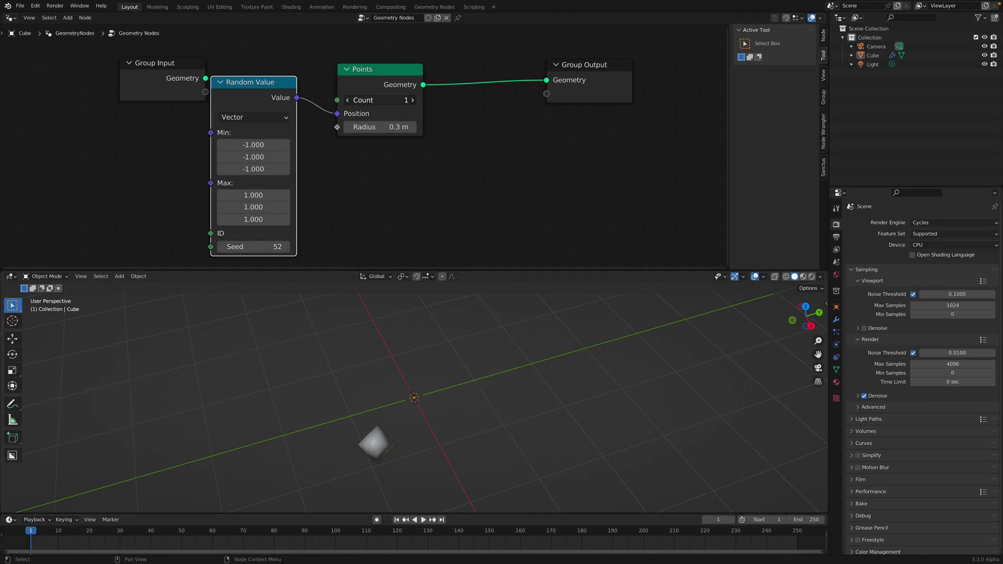
Set the Points count to 100 and lower the Group Output node in the tree
mouse_move(374, 100)
left_mouse_down()
mouse_move(420, 100)
mouse_move(387, 99)
left_mouse_up()
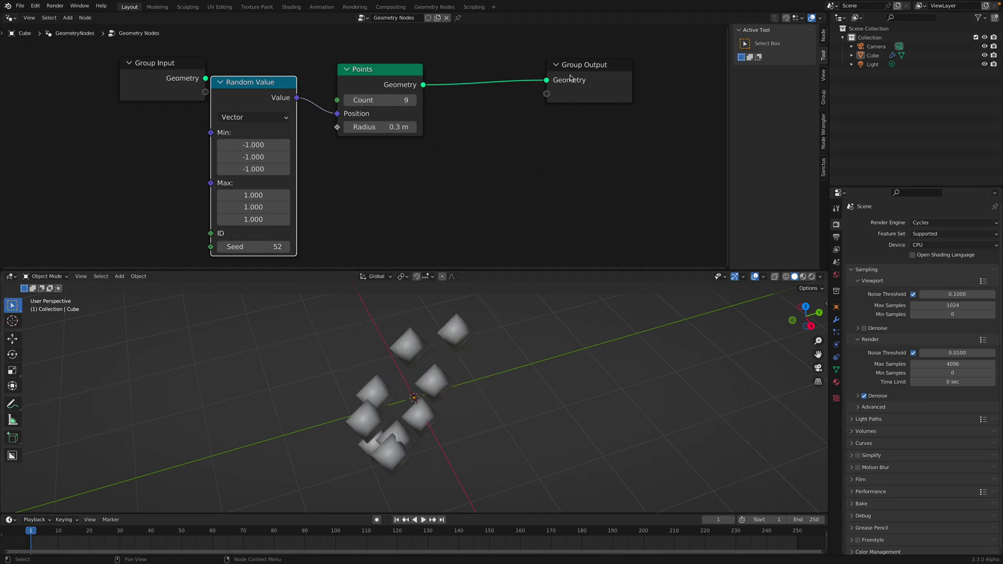
left_click_drag(572, 79, 559, 121)
mouse_move(402, 100)
left_mouse_down()
mouse_move(462, 101)
mouse_move(389, 99)
left_mouse_up()
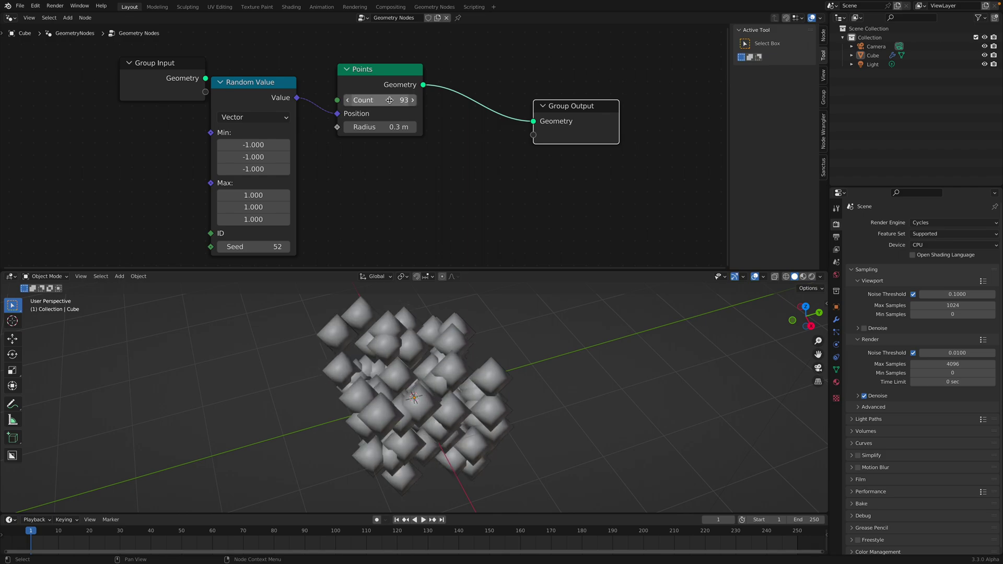
left_click(389, 100)
key("Return")
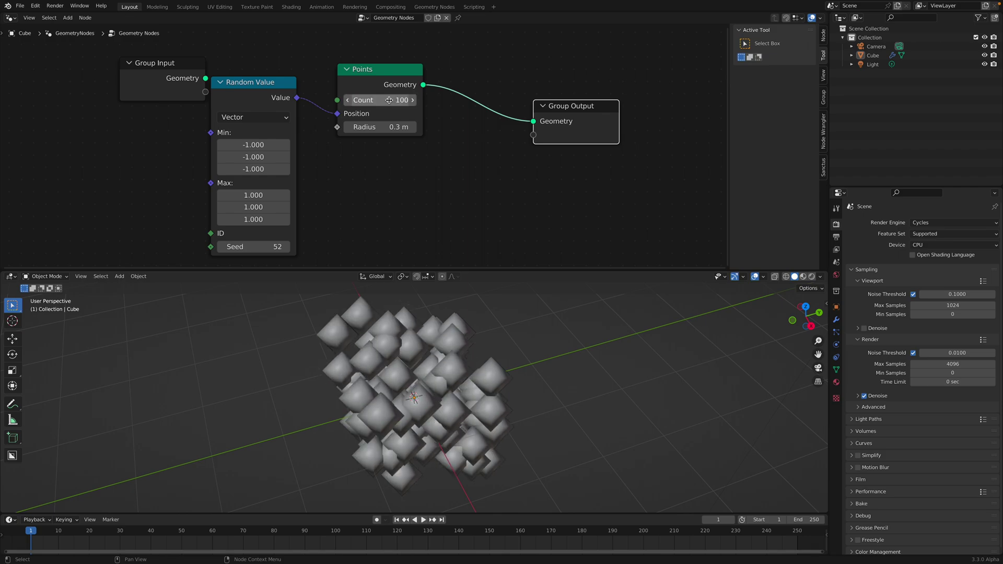
Set the Points radius to 0.2 m and shift the Points and Random Value nodes closer to the Group Output
left_click_drag(387, 67, 405, 70)
scroll(399, 133, "down", 1)
middle_click_drag(399, 133, 397, 124)
left_click_drag(397, 124, 368, 124, "shift")
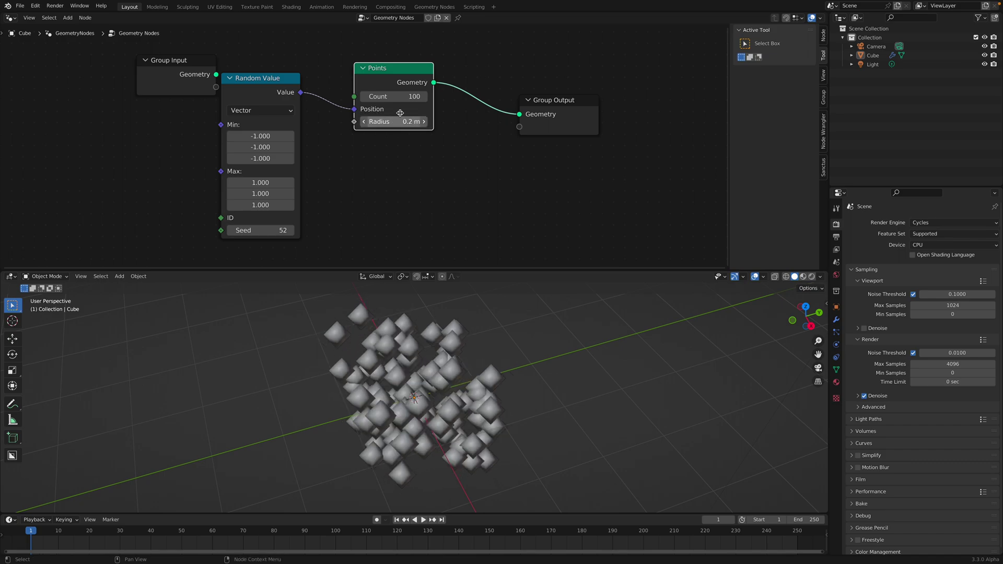
left_click_drag(397, 75, 416, 77)
left_click_drag(282, 85, 322, 77)
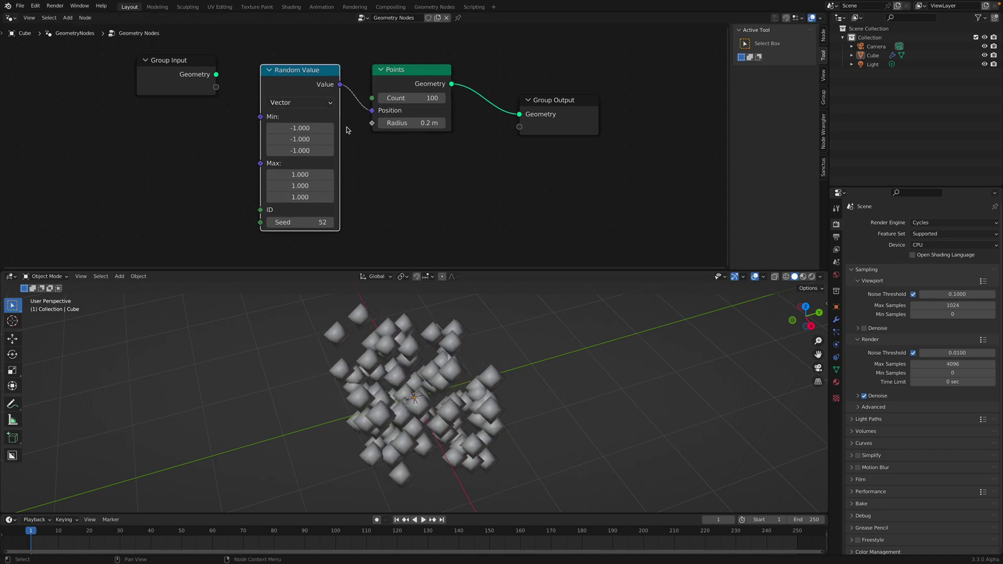
Preview the point cloud in Rendered shading and return the viewport to Solid shading
left_click(812, 276)
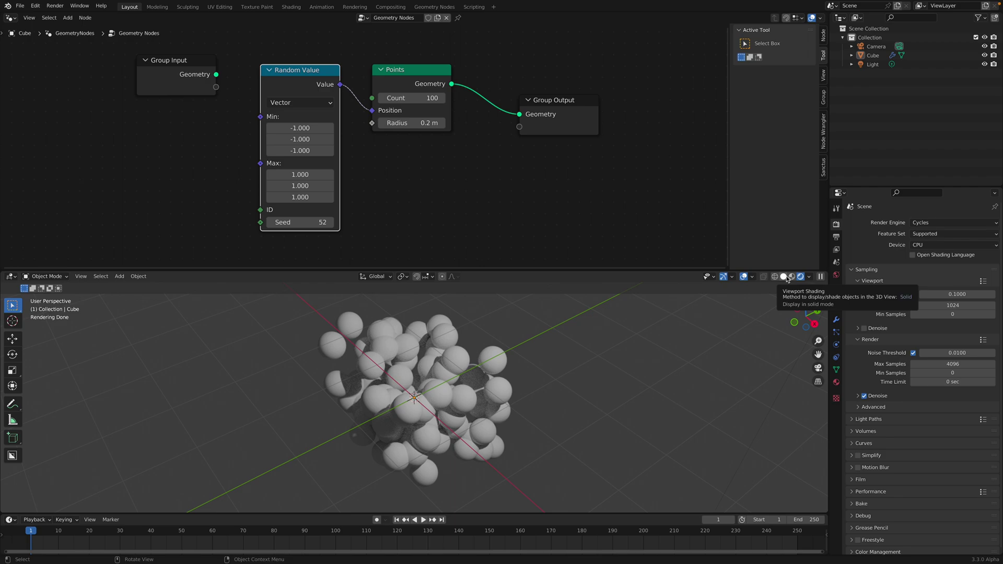
left_click(786, 278)
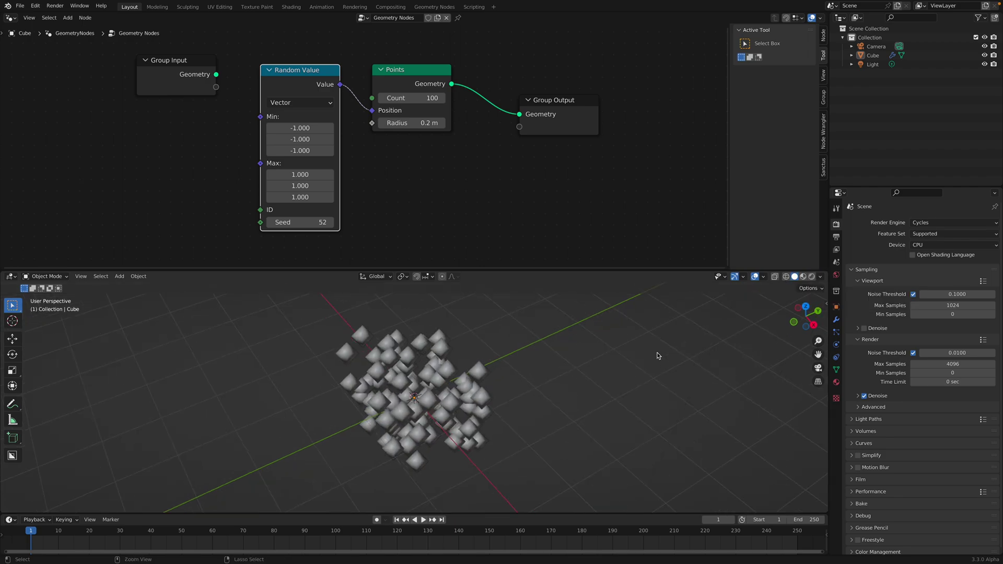
Save the file to the Desktop as pointstudy_001.blend
key("super+s")
left_click(406, 504)
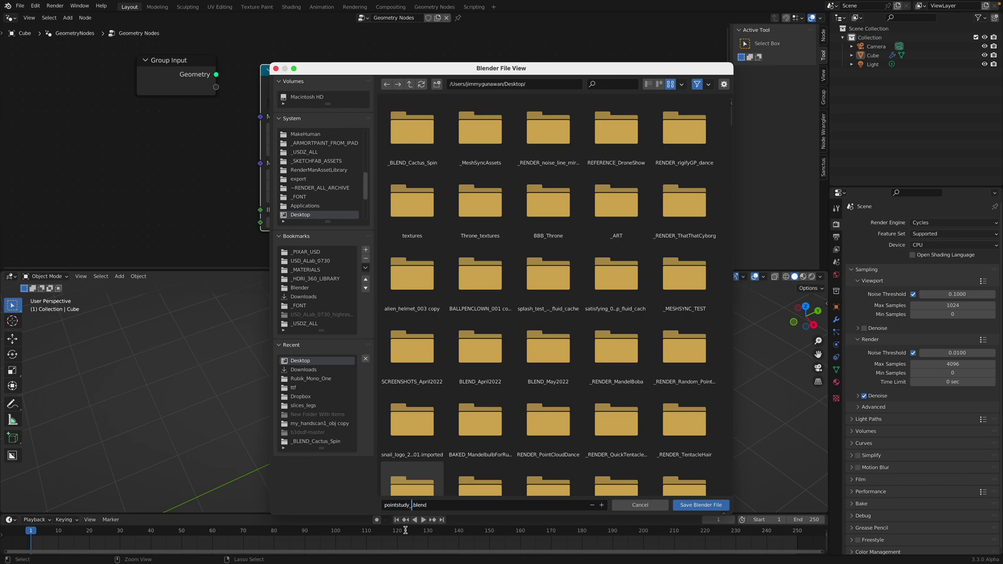
left_click(685, 508)
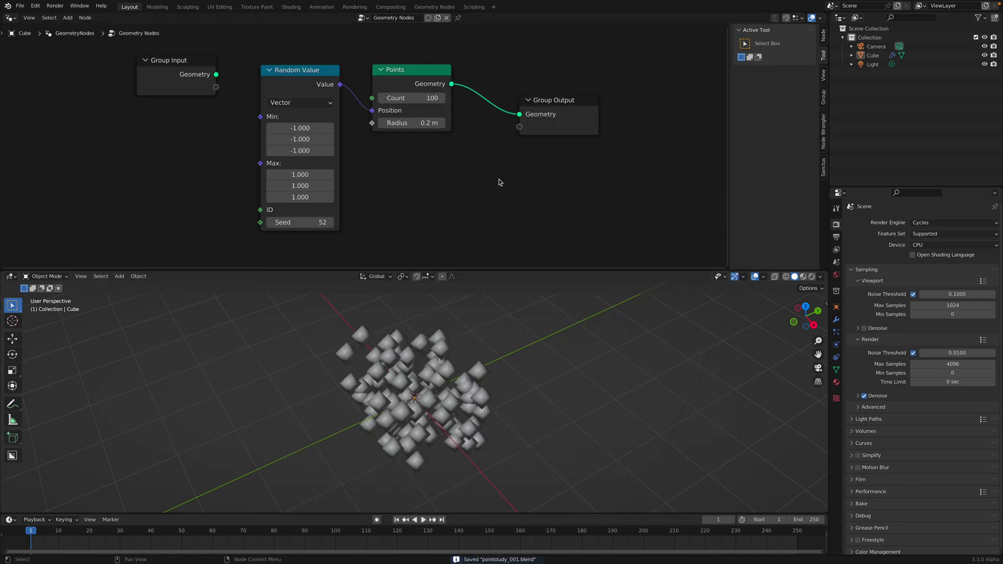
Insert a Set Material node between Points and Group Output and assign it the existing material named Material
key("shift+a")
left_click(499, 182)
type("set")
left_click(516, 214)
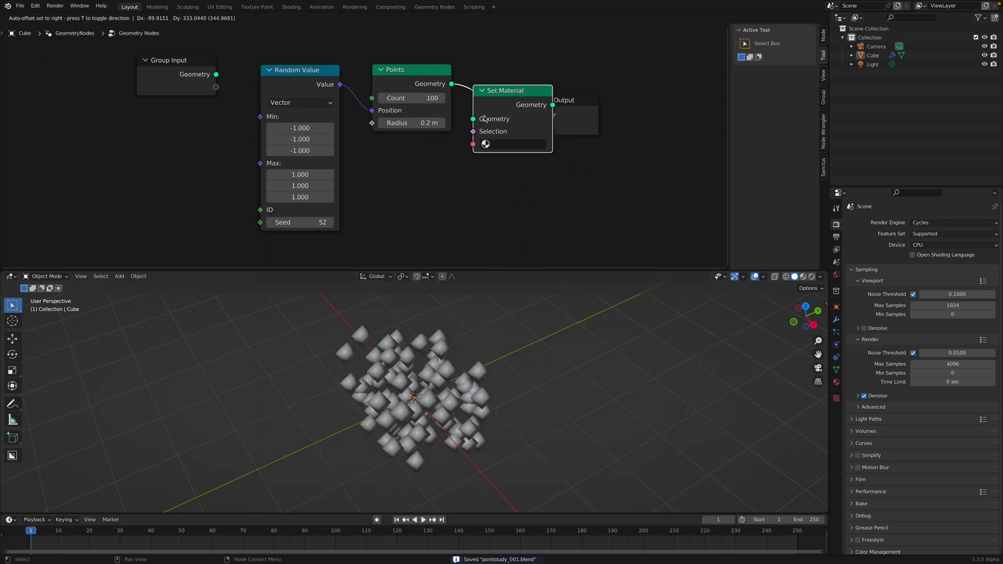
left_click(516, 122)
scroll(575, 142, "down", 2)
middle_click_drag(626, 127, 526, 127)
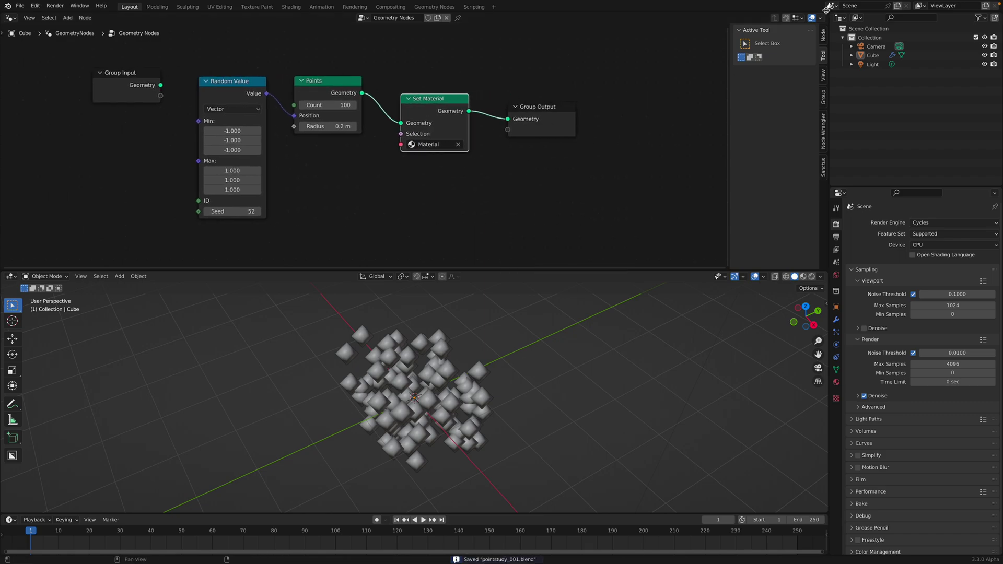
Split the node editor side by side, make the new area a Shader Editor, and hide its sidebar
left_click_drag(827, 13, 413, 22)
left_click(423, 17)
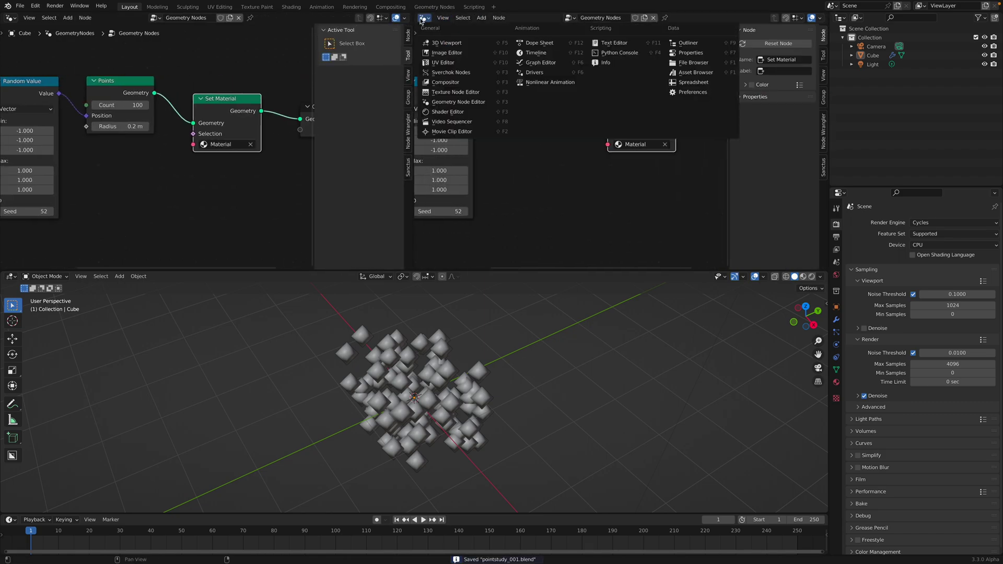
left_click(460, 104)
scroll(666, 141, "down", 4)
middle_click_drag(692, 138, 719, 156)
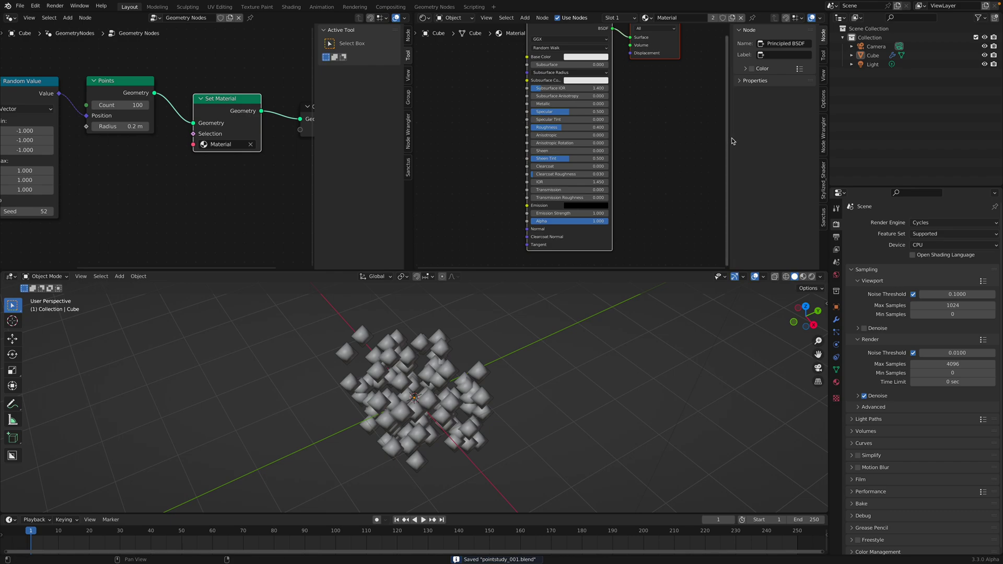
left_click_drag(730, 140, 871, 150)
middle_click_drag(484, 70, 539, 125)
Add a Point Info node to the material's shader tree, in the empty space before the Principled BSDF
key("shift+a")
key("s")
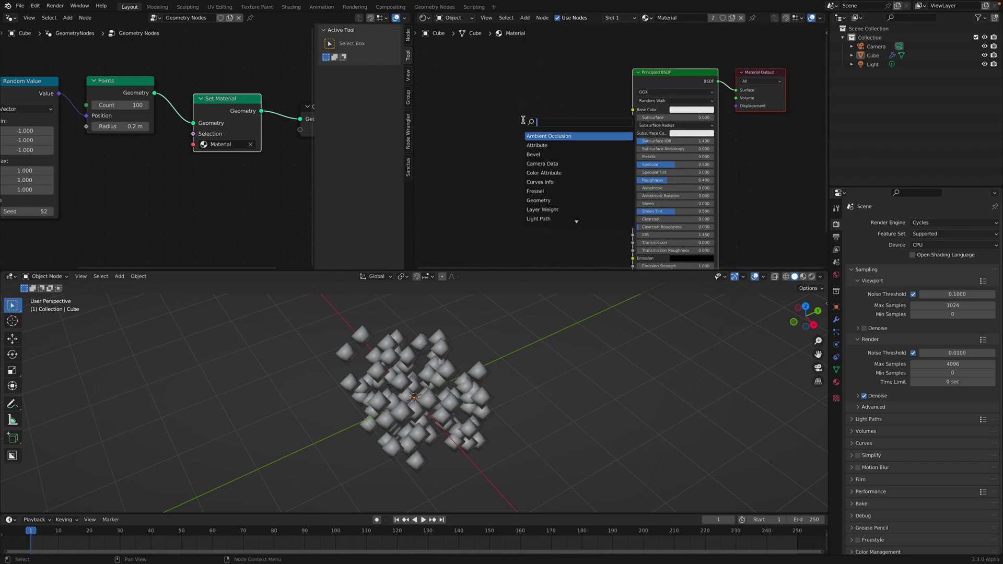
type("geo")
key("BackSpace")
key("BackSpace")
key("BackSpace")
type("op")
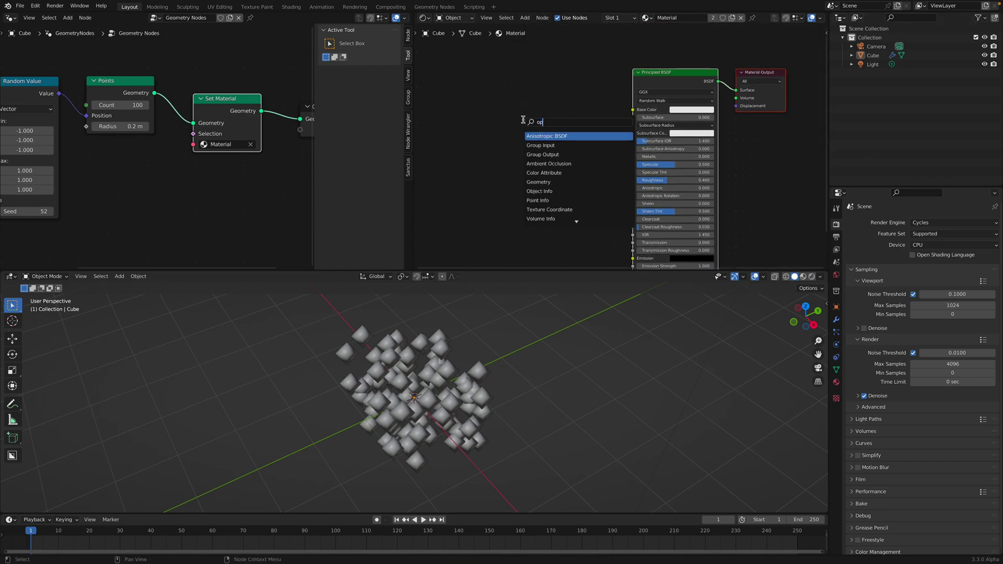
type("point")
key("Return")
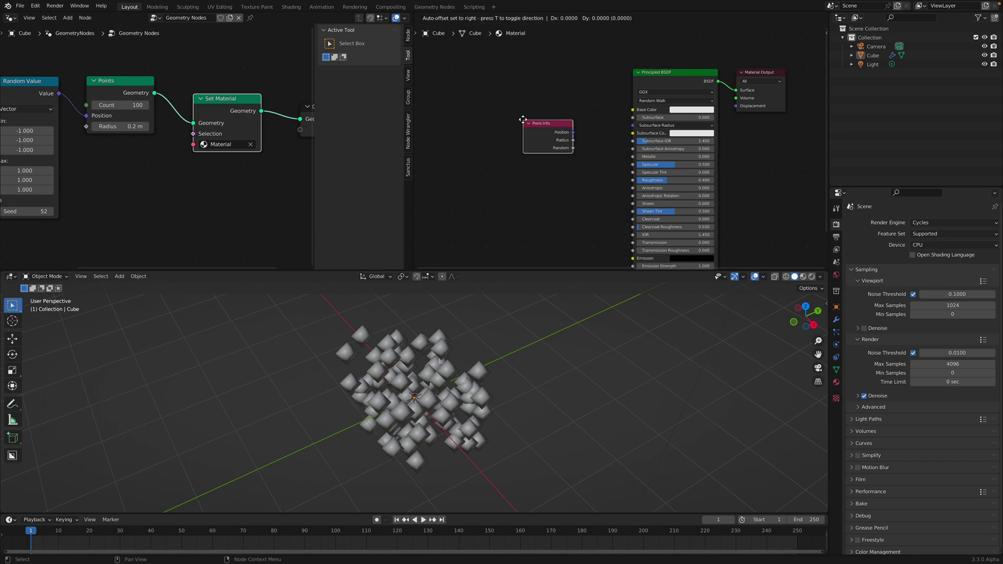
left_click(464, 120)
Add a Hue Saturation Value node between Point Info and the Principled BSDF
scroll(541, 133, "up", 4)
mouse_move(541, 132)
middle_mouse_down()
mouse_move(515, 127)
mouse_move(539, 124)
middle_mouse_up()
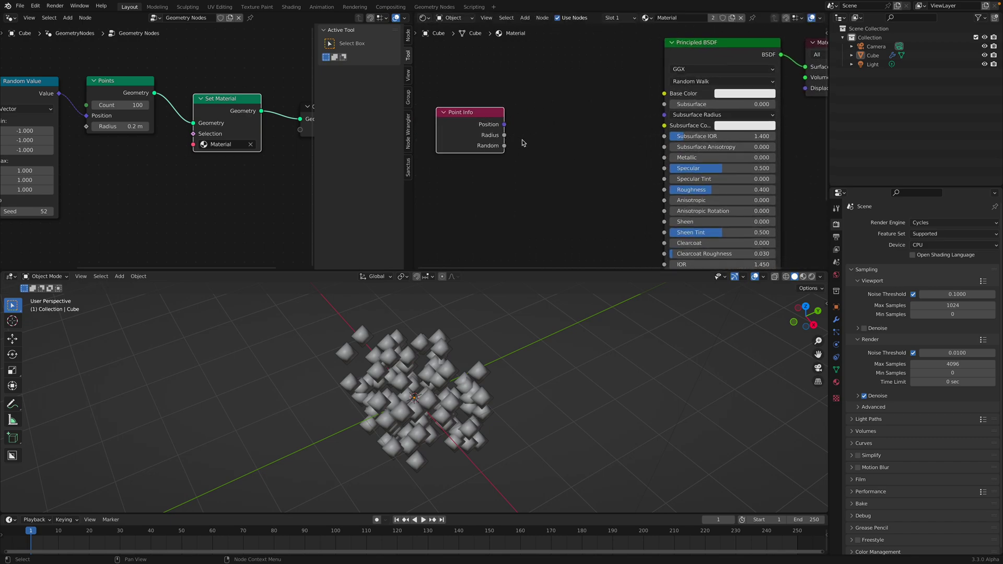
middle_click_drag(696, 50, 696, 59)
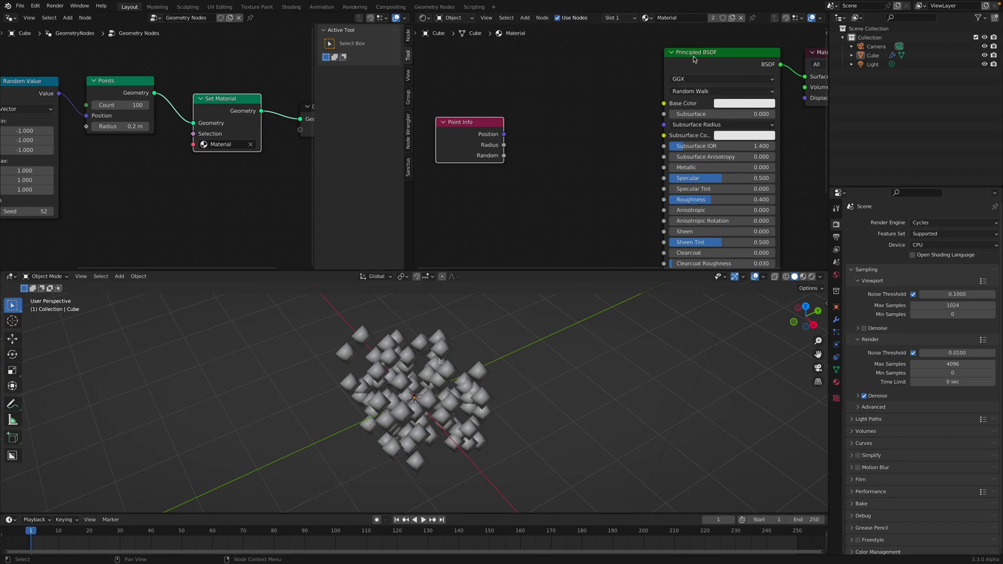
scroll(622, 96, "down", 1)
middle_click_drag(572, 107, 575, 100)
key("shift+a")
key("s")
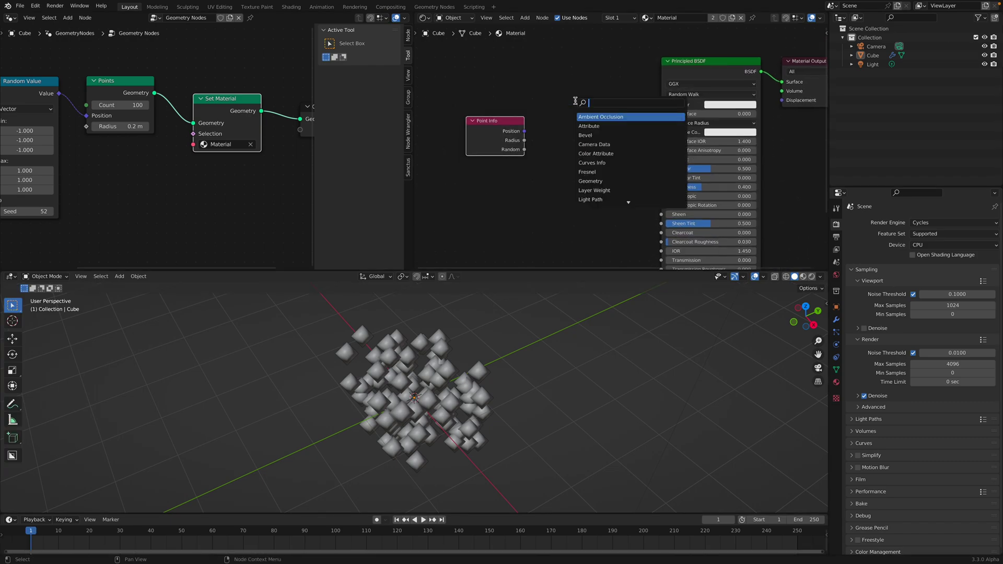
type("hue s")
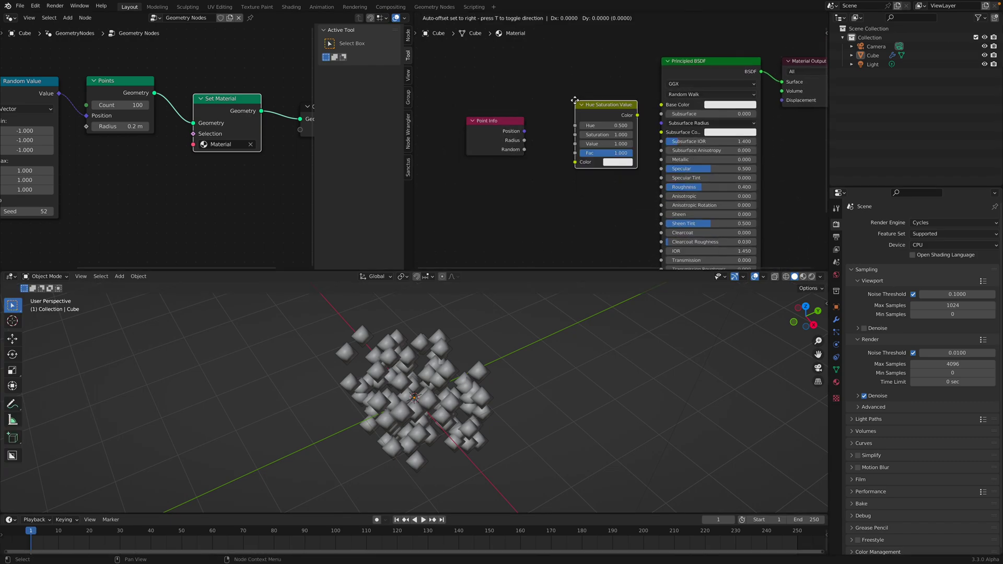
key("Return")
left_click(567, 97)
Link Point Info's Random to Hue and the Hue Saturation Value's Color to Base Color, and make its input color a saturated red
left_click_drag(526, 149, 570, 120)
left_click_drag(632, 110, 661, 105)
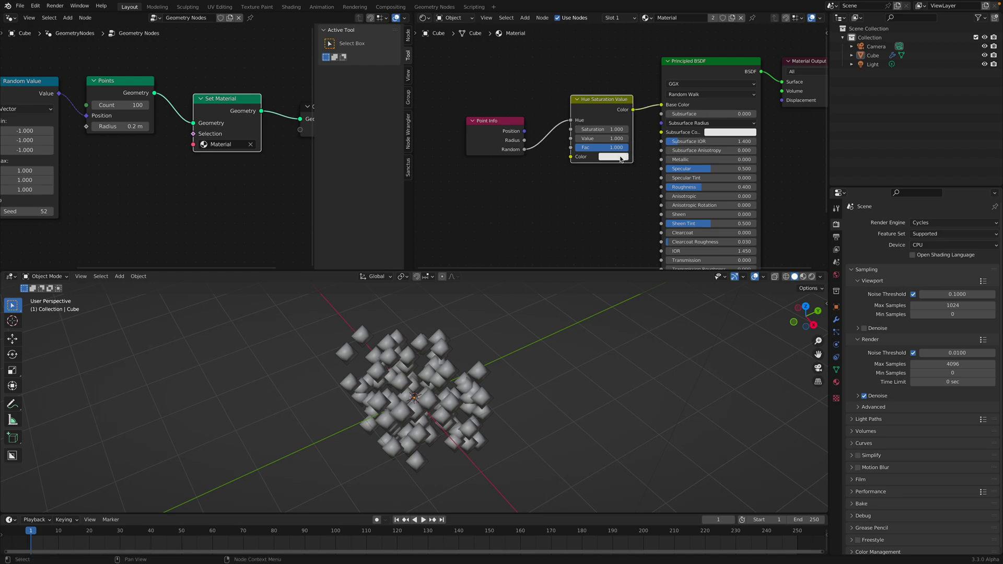
left_click(621, 158)
left_click(640, 93)
Save the file and preview the randomly colored points from several angles in Rendered shading
middle_click_drag(578, 357, 745, 292)
key("ctrl+s")
left_click(814, 277)
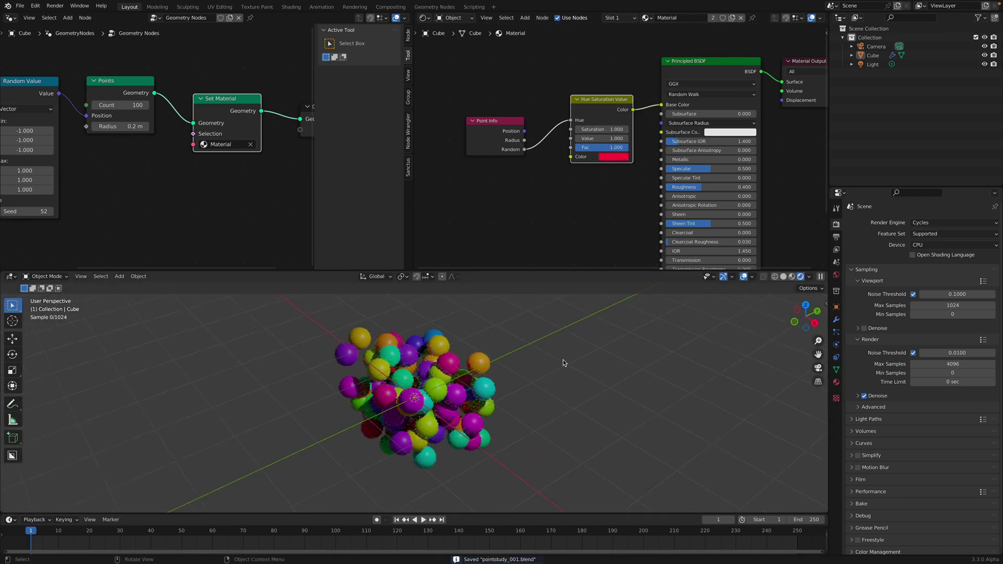
middle_click_drag(563, 362, 480, 376)
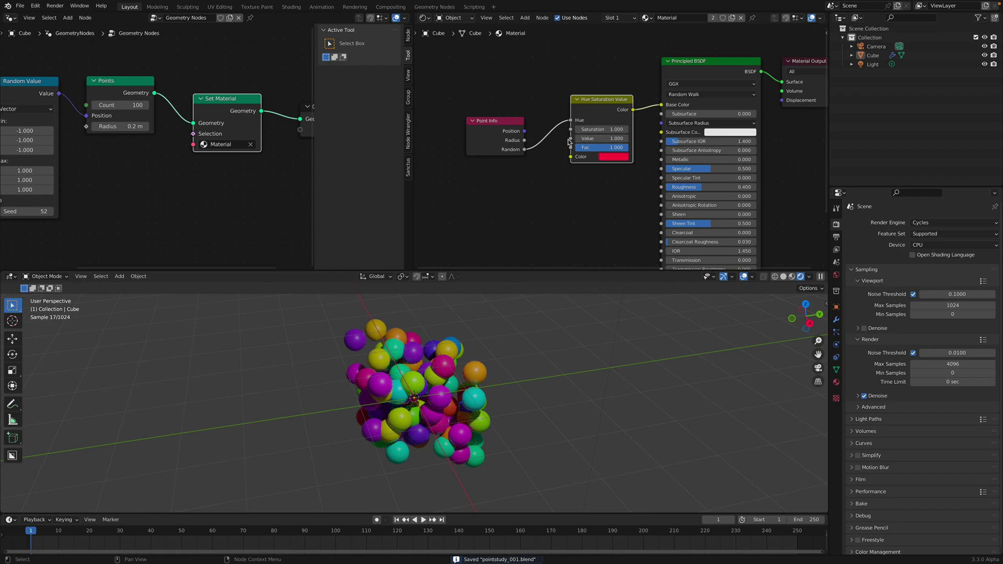
left_click(514, 135)
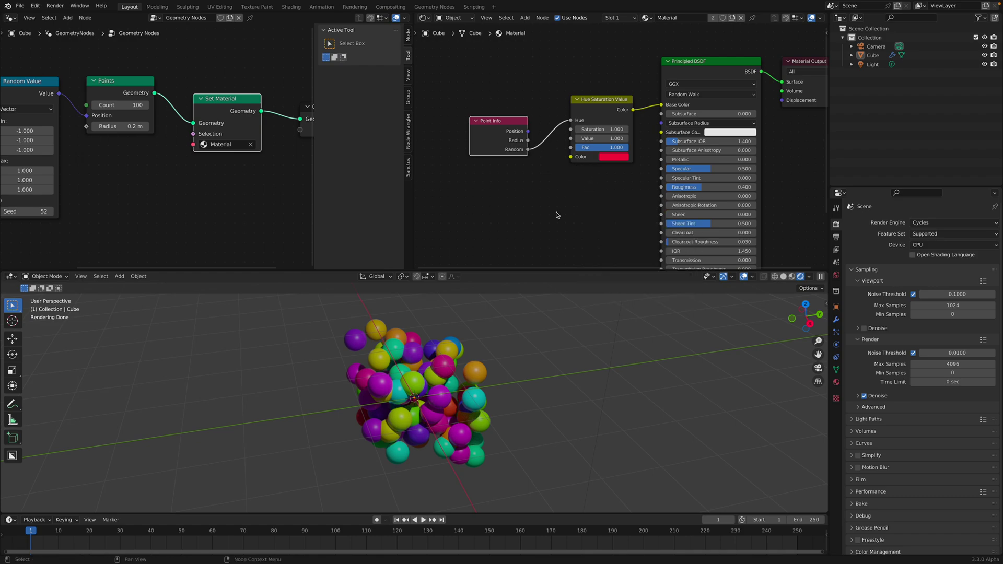
middle_click_drag(559, 392, 569, 381)
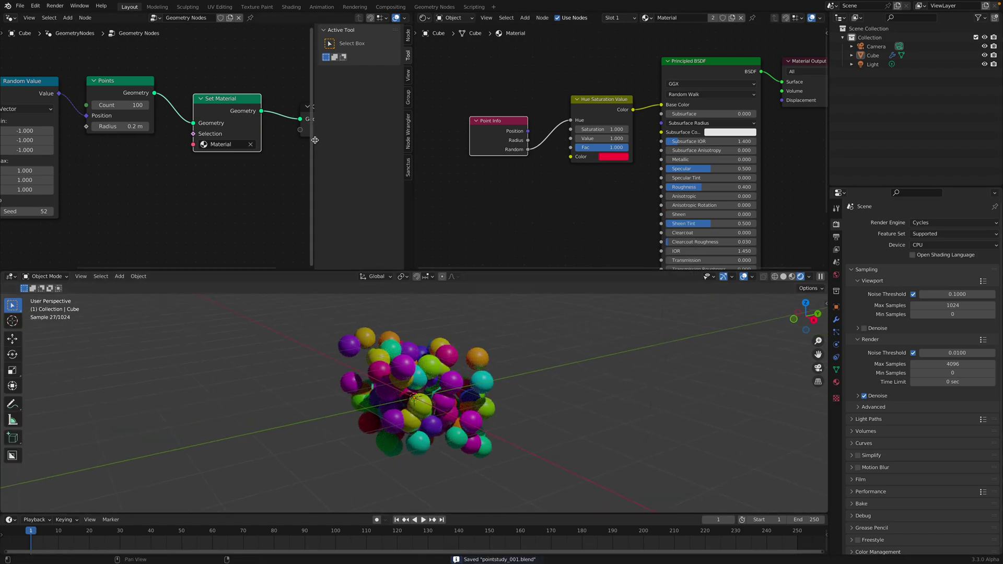
Hide the geometry node editor's sidebar and merge the Shader Editor area back into it
key("n")
scroll(528, 155, "down", 3)
middle_click_drag(513, 154, 515, 132)
middle_click_drag(399, 169, 406, 168)
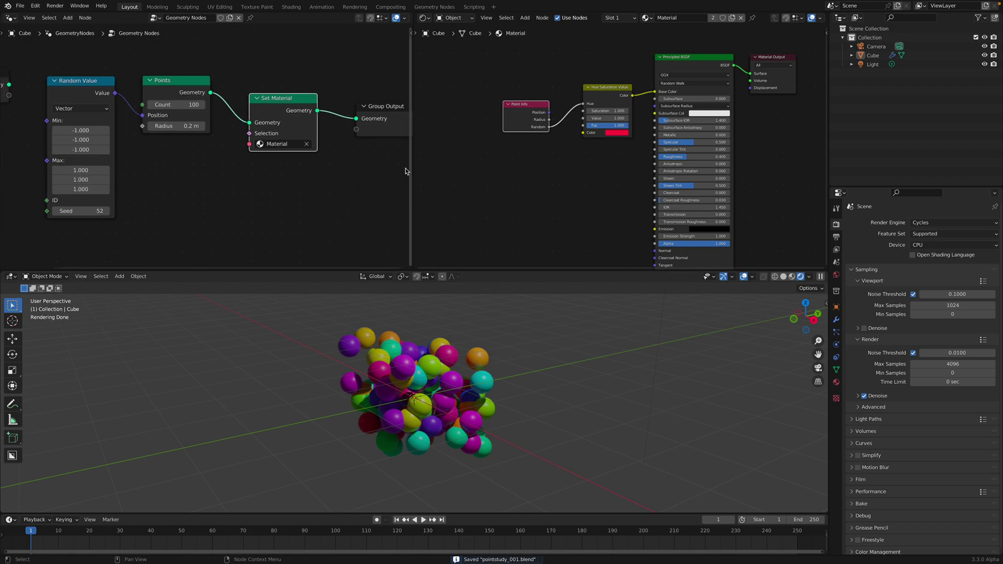
left_click_drag(411, 13, 454, 25)
middle_click_drag(523, 93, 508, 101)
scroll(431, 132, "up", 1)
middle_click_drag(419, 121, 444, 121)
scroll(444, 121, "up", 1)
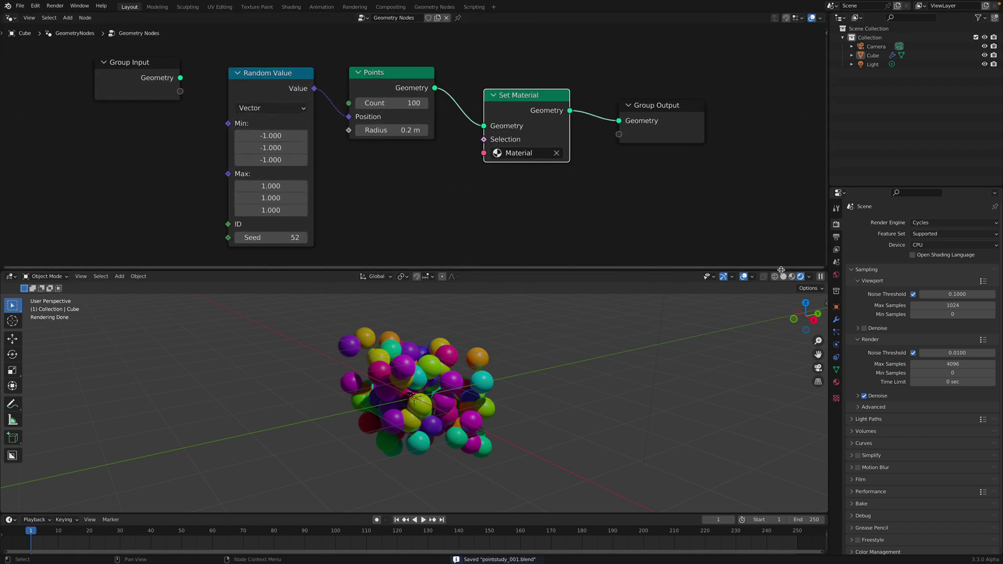
Save the file and reduce the Points node's Radius to 0.14 m
mouse_move(392, 103)
left_mouse_down()
mouse_move(345, 103)
mouse_move(373, 103)
left_mouse_up()
key("Return")
key("ctrl+s")
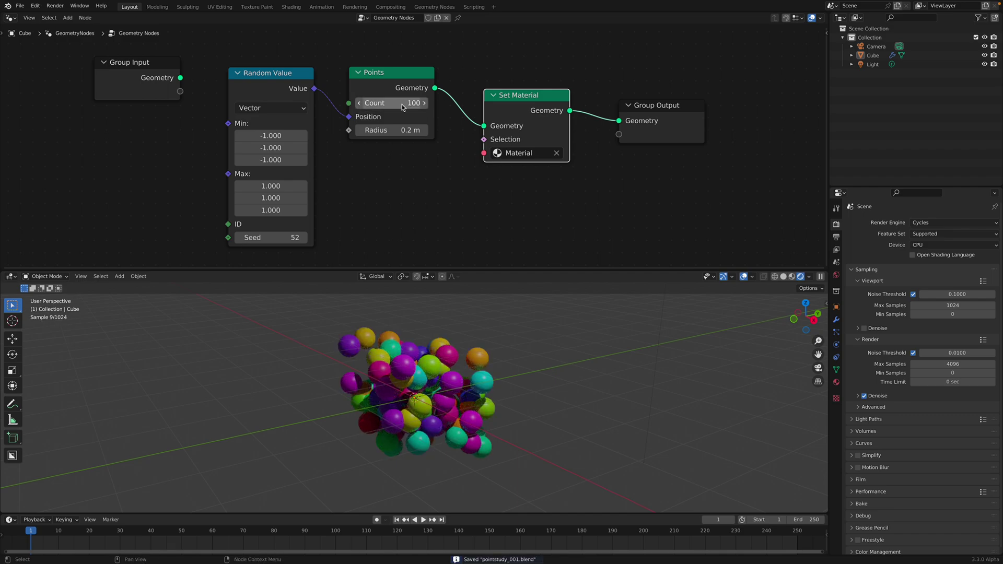
left_click_drag(392, 130, 368, 130)
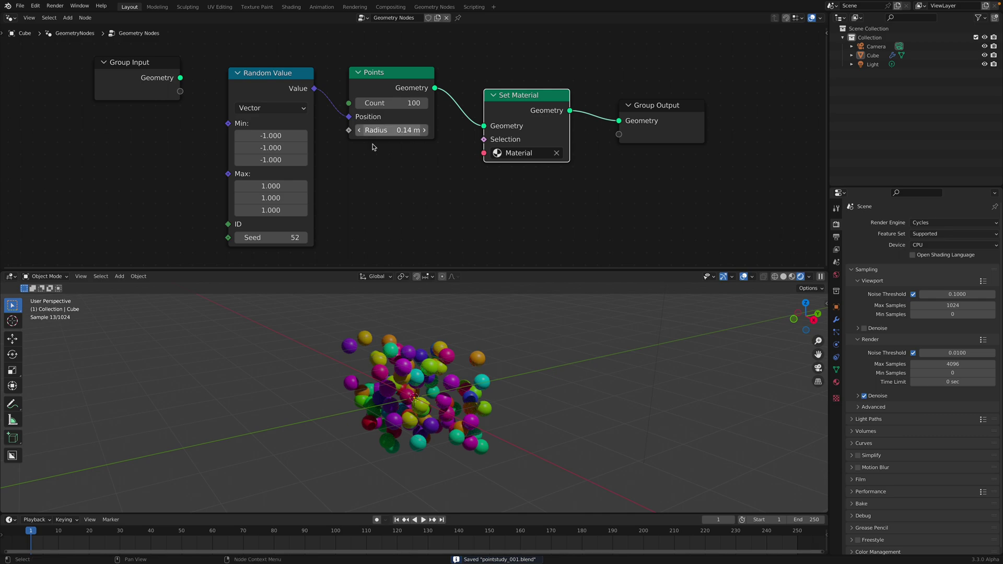
Add a float Random Value node and connect its Value to the Points node's Radius
middle_click_drag(172, 193, 207, 171)
key("shift+a")
type("random")
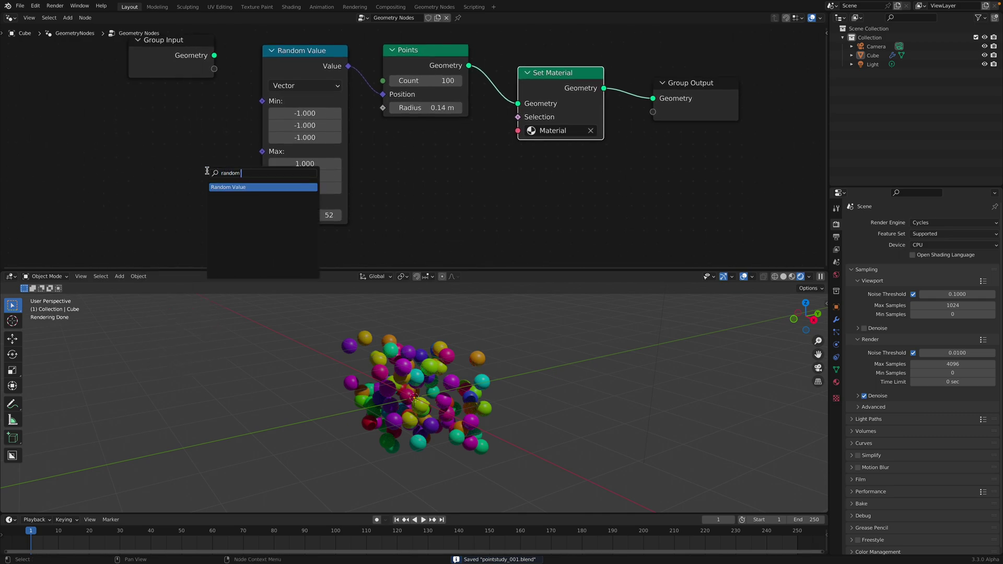
key("Return")
left_click(189, 156)
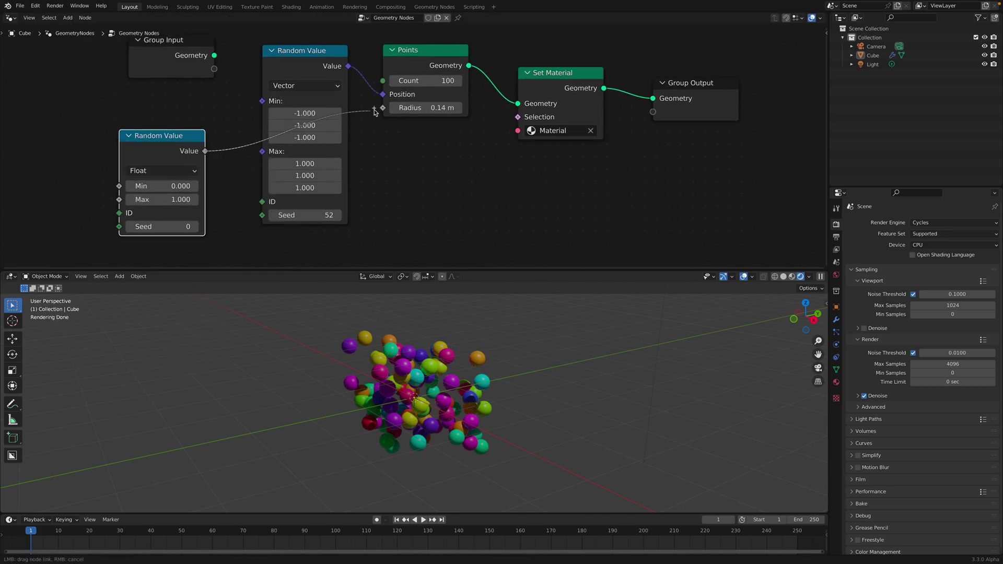
left_click_drag(374, 112, 383, 108)
Set the radius Random Value's Min to 0.100 and Max to 0.200, and save the file
left_click(194, 186)
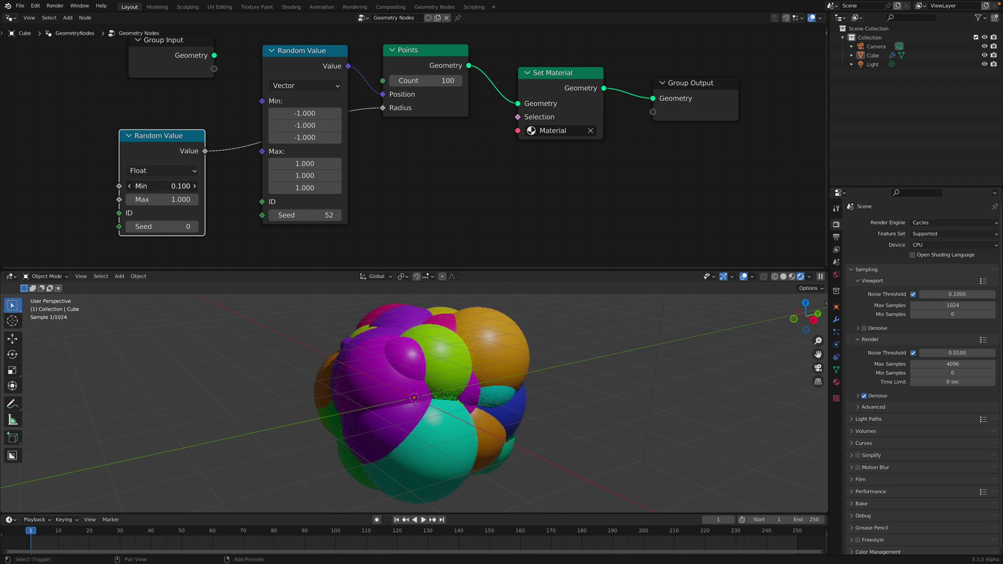
left_click_drag(162, 199, 157, 200)
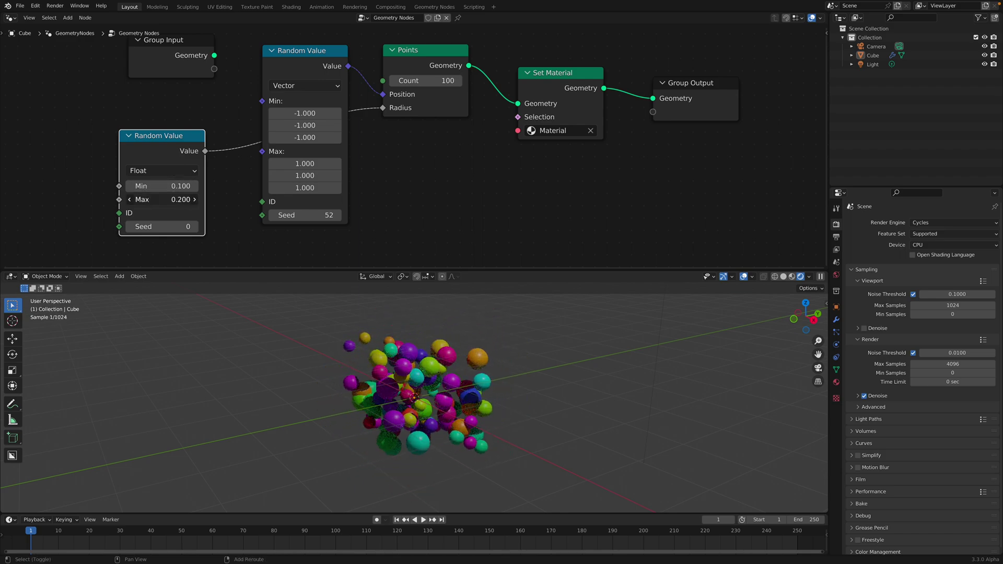
key("ctrl+s")
Set the radius Random Value's Seed to 156 and switch the viewport to Solid shading
middle_click_drag(412, 365, 437, 366)
left_click_drag(175, 228, 257, 227)
left_click(783, 277)
middle_click_drag(634, 368, 635, 372)
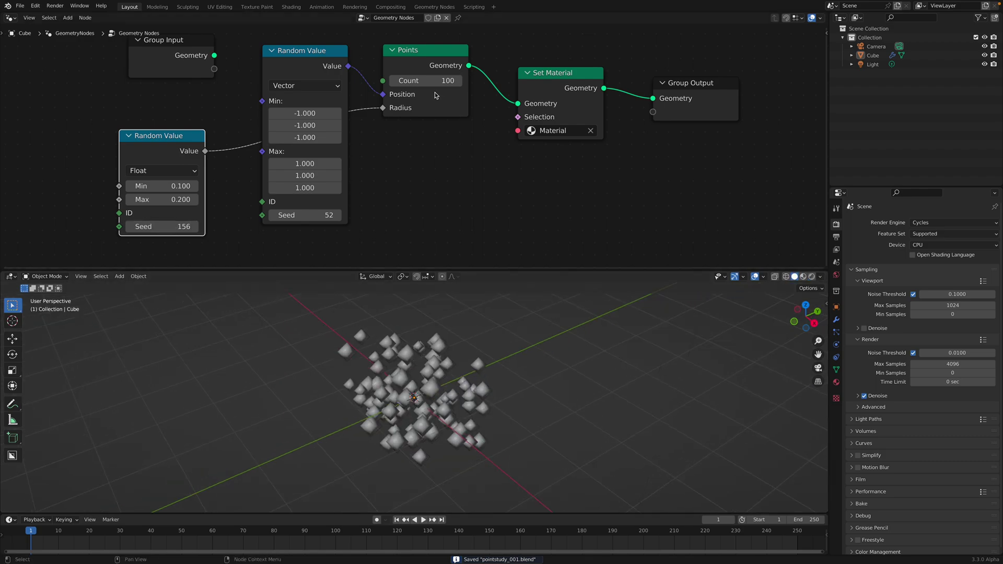
Set the Points node's Count to 1000, preview the cloud in Rendered shading, and return to Solid shading
key("Return")
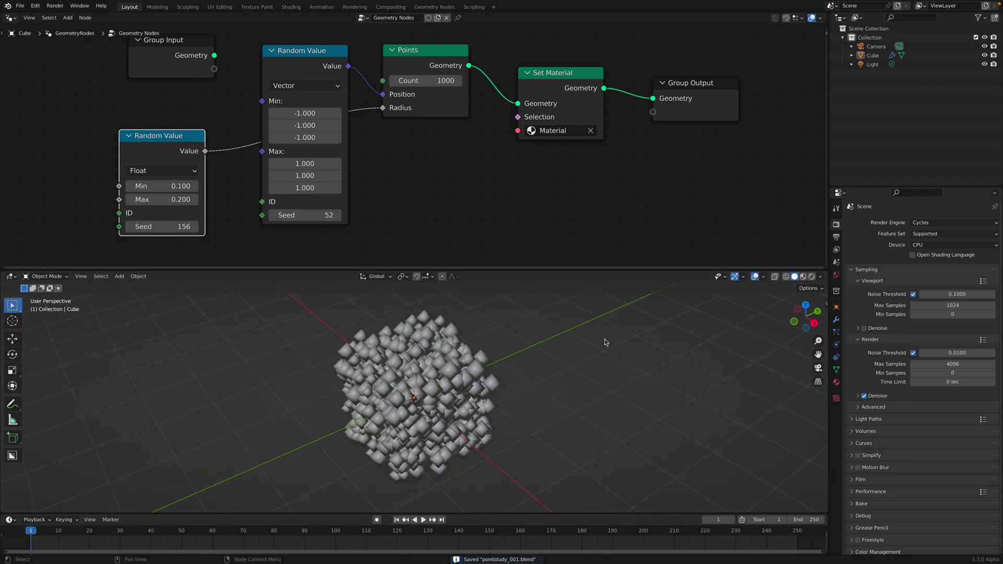
middle_click_drag(604, 342, 782, 320)
left_click(811, 277)
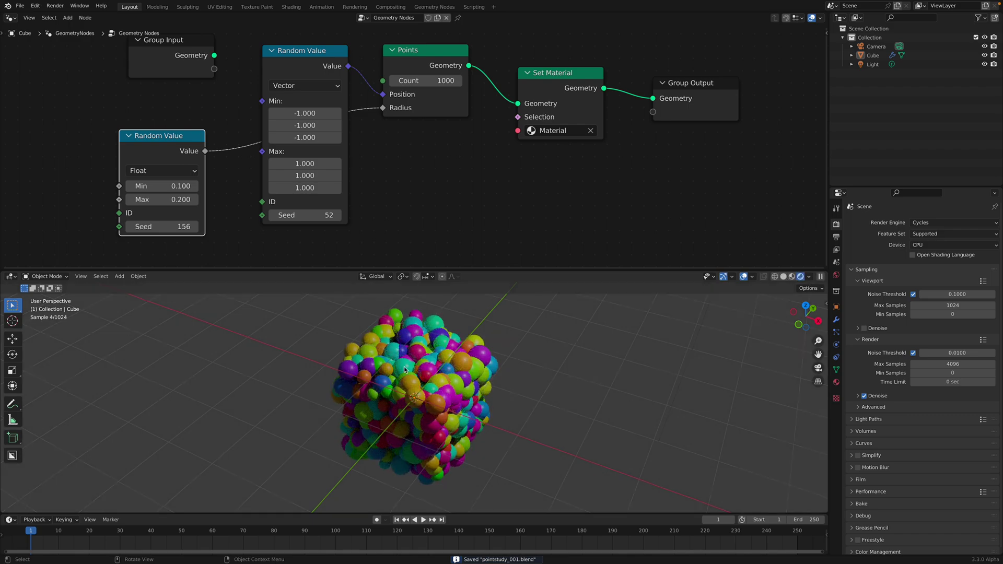
middle_click_drag(585, 335, 779, 309)
left_click(783, 278)
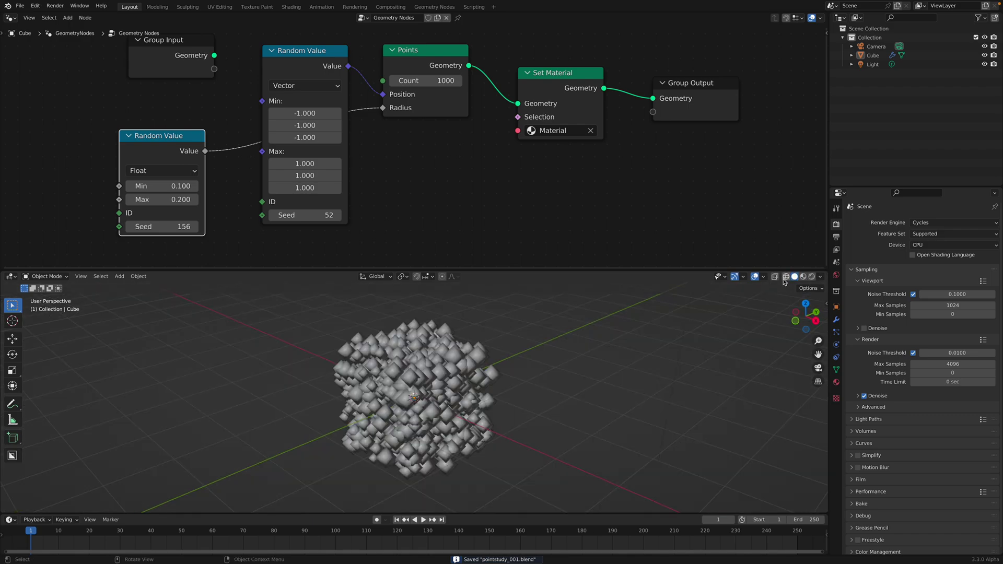
Set the radius Random Value's Seed to 238 and view the points in Rendered shading
left_click_drag(182, 226, 225, 226)
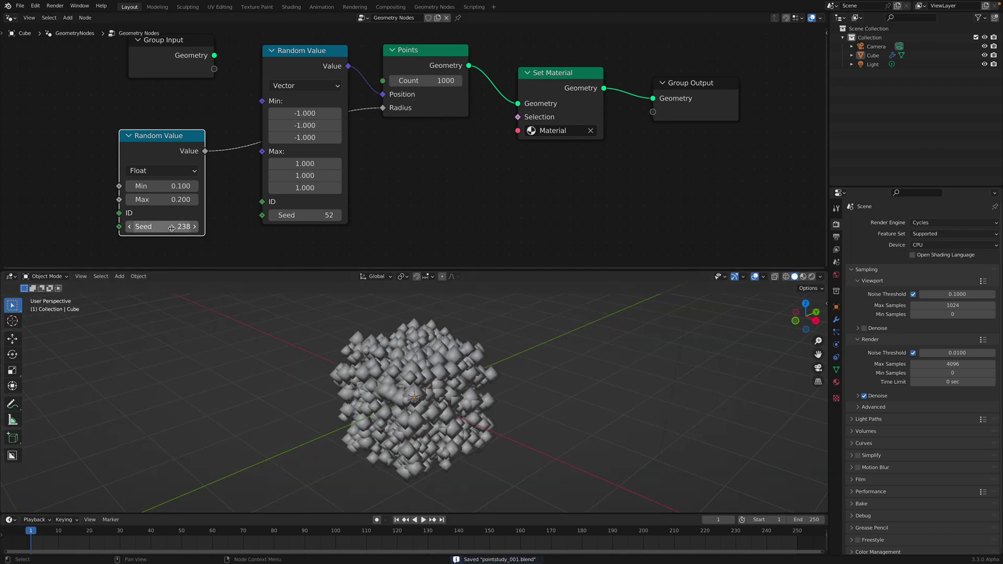
left_click(811, 277)
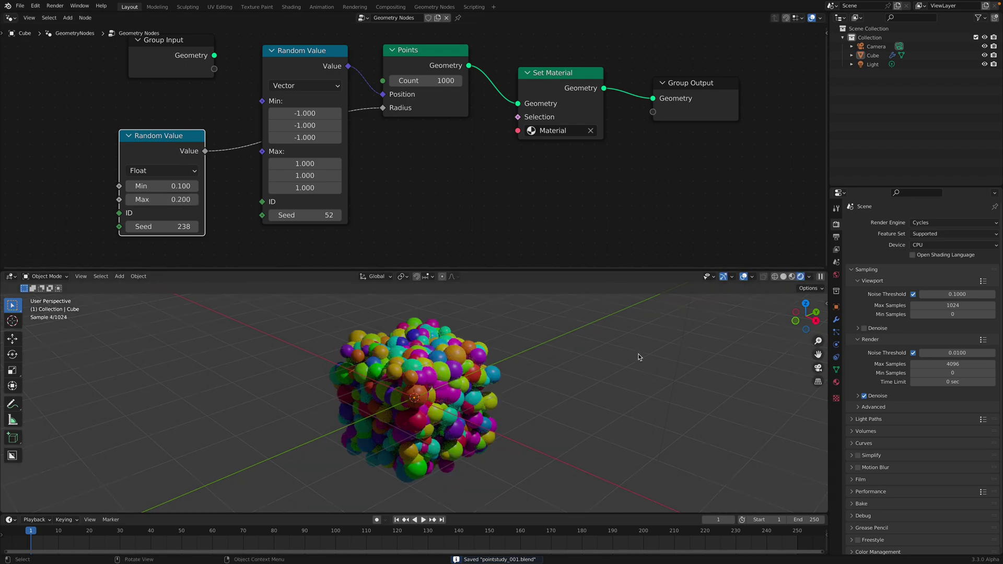
middle_click_drag(661, 353, 589, 380)
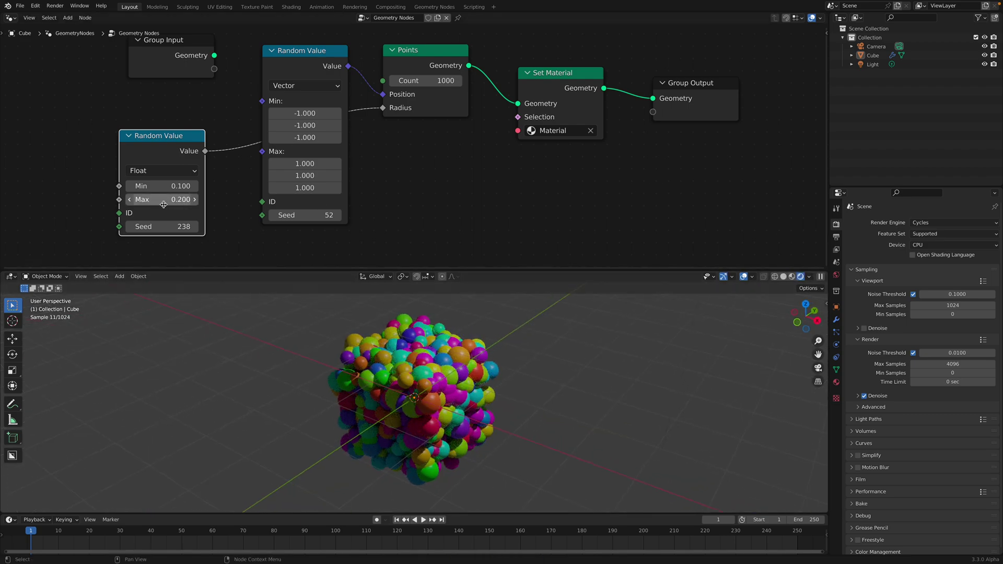
Set the radius Random Value's Min to 0.000 and Max to 0.140, save the file, and return to Solid shading
left_click_drag(167, 199, 124, 186)
mouse_move(530, 398)
middle_mouse_down()
mouse_move(574, 350)
mouse_move(528, 390)
middle_mouse_up()
key("ctrl+s")
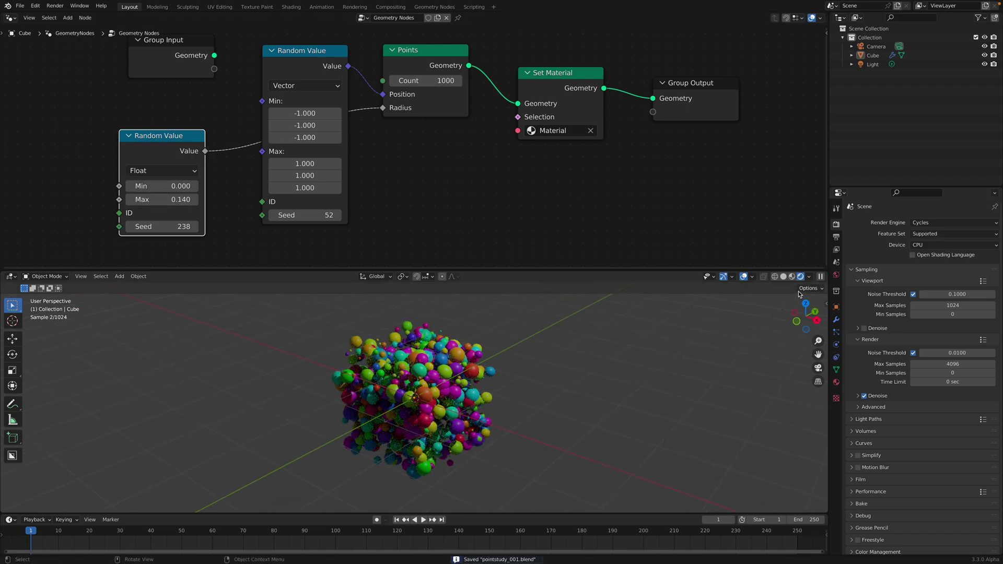
left_click(783, 276)
Move the Group Output and Set Material nodes away from the Points node to make room between them
middle_click_drag(407, 121, 411, 127)
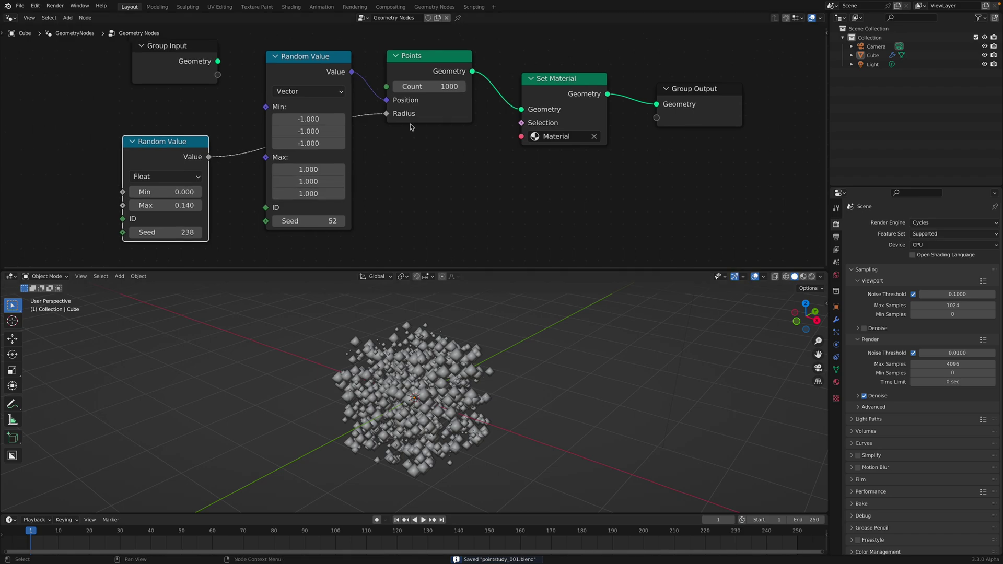
key("Home")
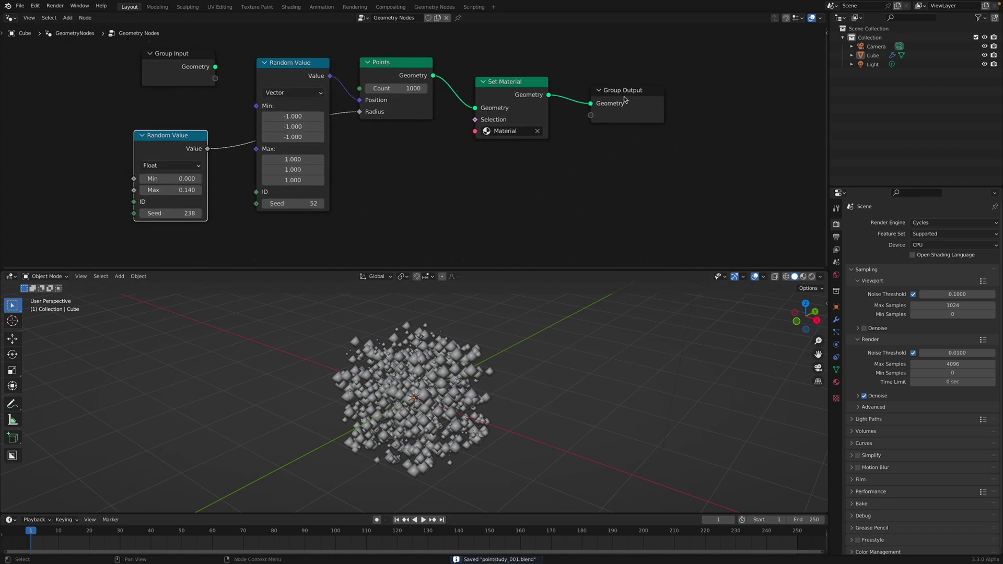
left_click_drag(624, 98, 723, 128)
left_click_drag(519, 87, 573, 94)
Add a Mesh Circle node below the Points node, keeping its default 32 vertices and 1 m radius
middle_click_drag(474, 143, 462, 120)
scroll(460, 121, "down", 2)
key("shift+a")
type("s")
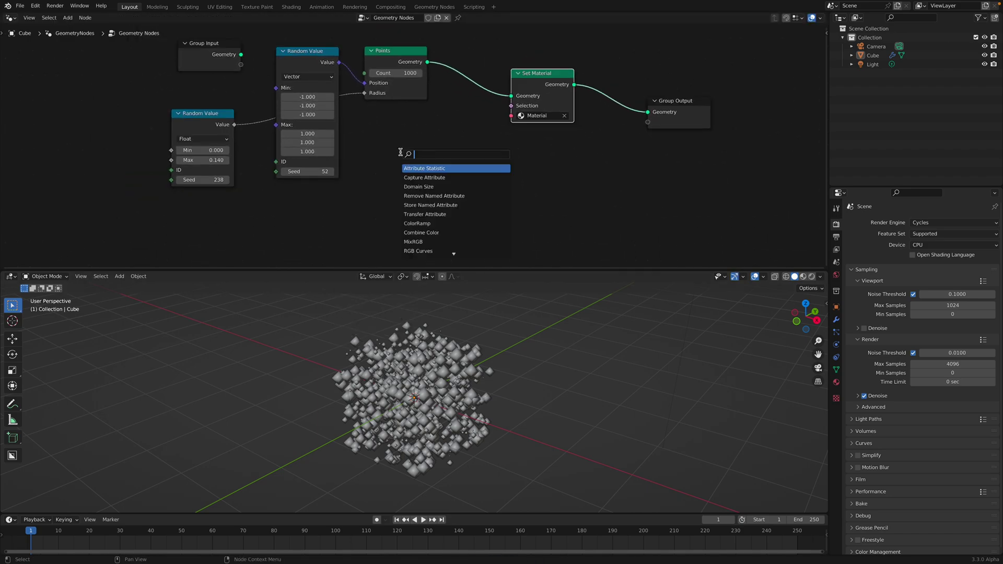
type("circ")
key("Return")
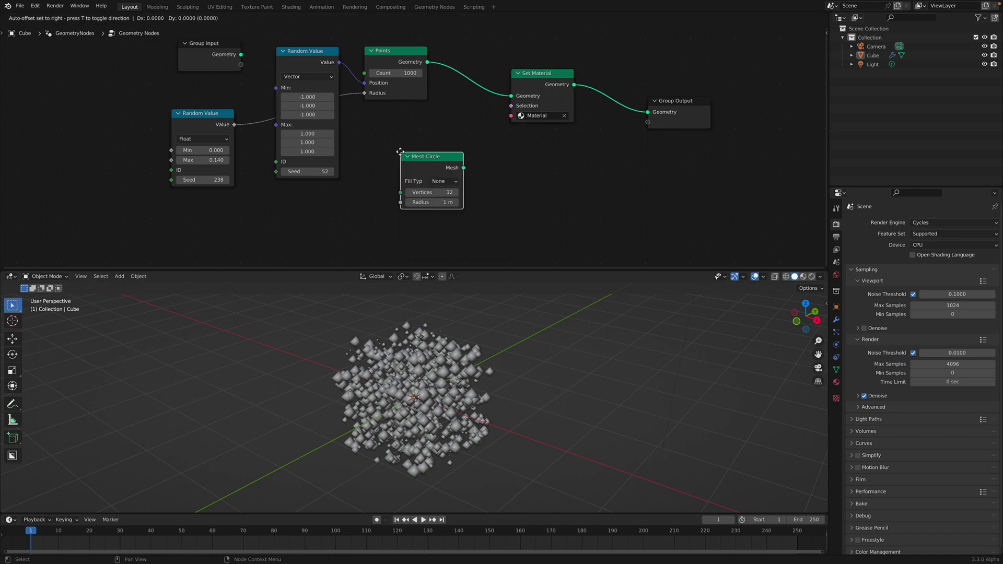
left_click(374, 152)
scroll(410, 146, "up", 1)
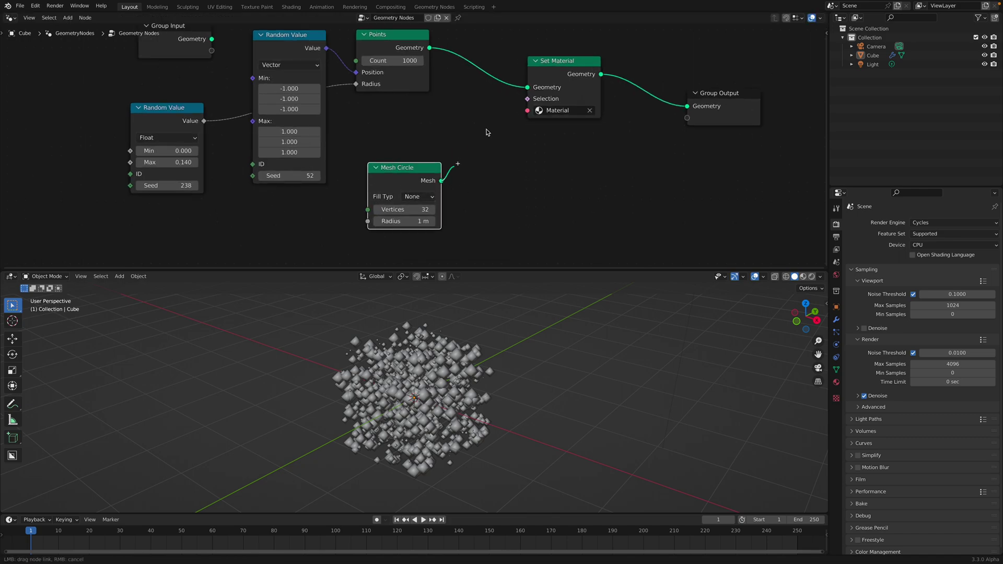
Move the Set Material node closer to Group Output and shift the Points node slightly, widening the space between them
left_click_drag(468, 162, 469, 163)
left_click_drag(559, 85, 610, 89)
middle_click_drag(515, 132, 518, 139)
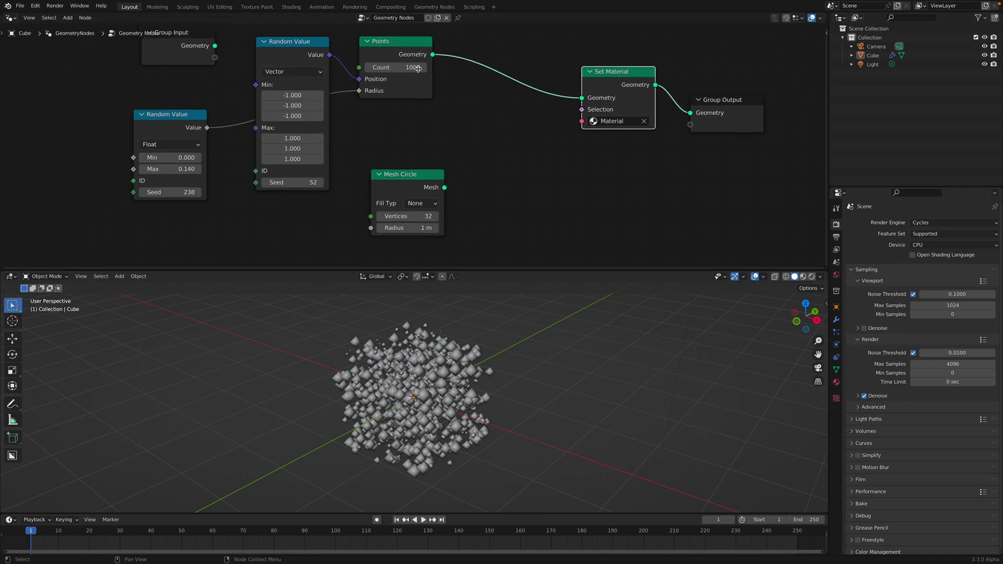
left_click_drag(413, 55, 423, 58)
Add a Transfer Attribute node between the Mesh Circle and Set Material nodes
key("shift+a")
type("tra")
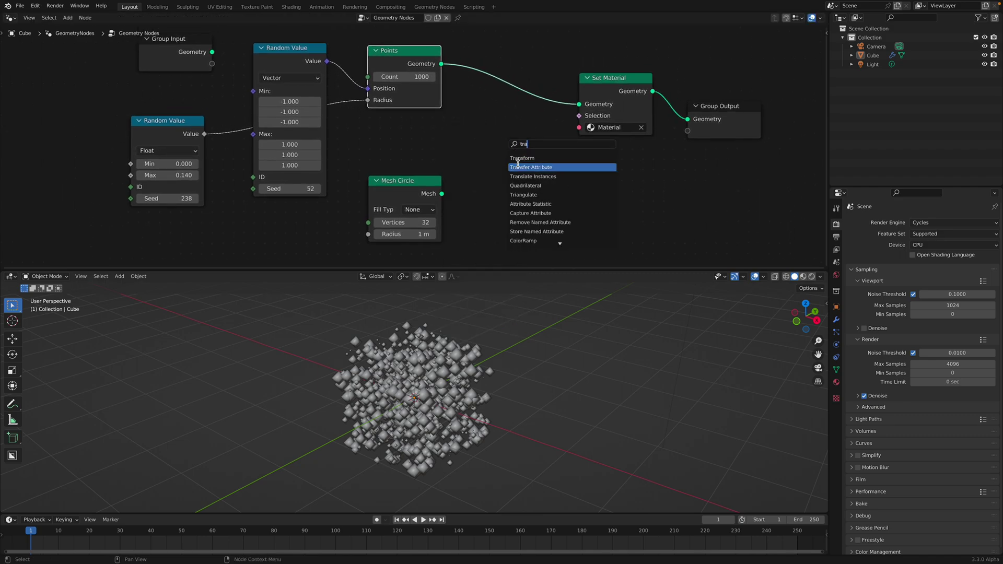
left_click(519, 168)
left_click(490, 151)
left_click(600, 179)
key("shift+a")
type("cap")
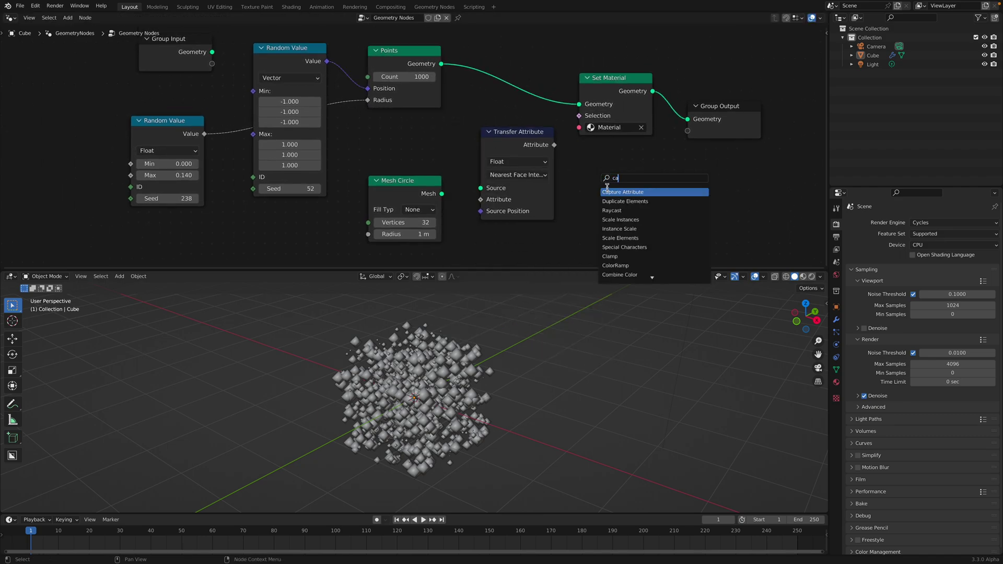
left_click(608, 190)
left_click(609, 178)
key("x")
Set the Transfer Attribute data type to Vector and connect the Mesh Circle's Mesh output to its Source input
left_click(530, 164)
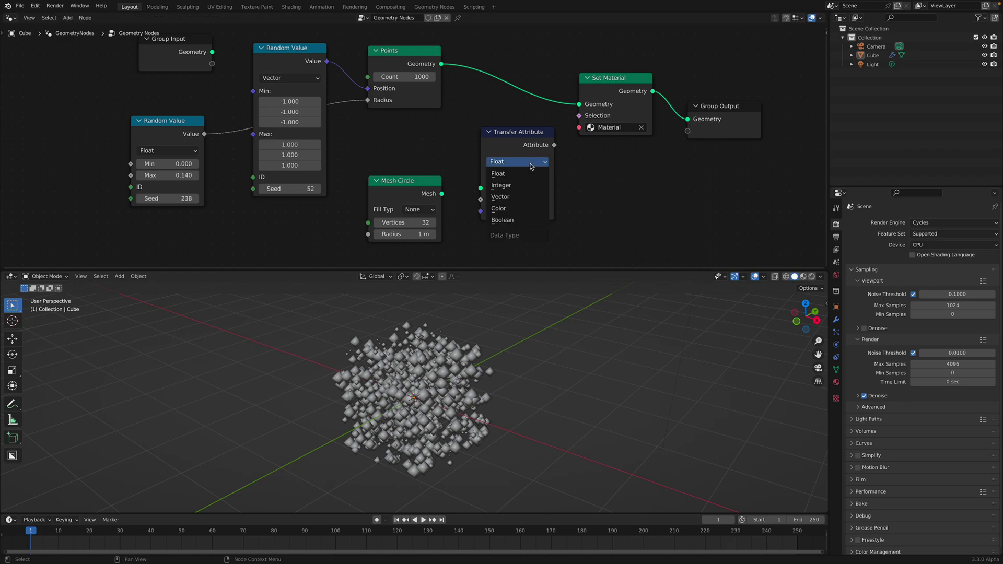
left_click(500, 196)
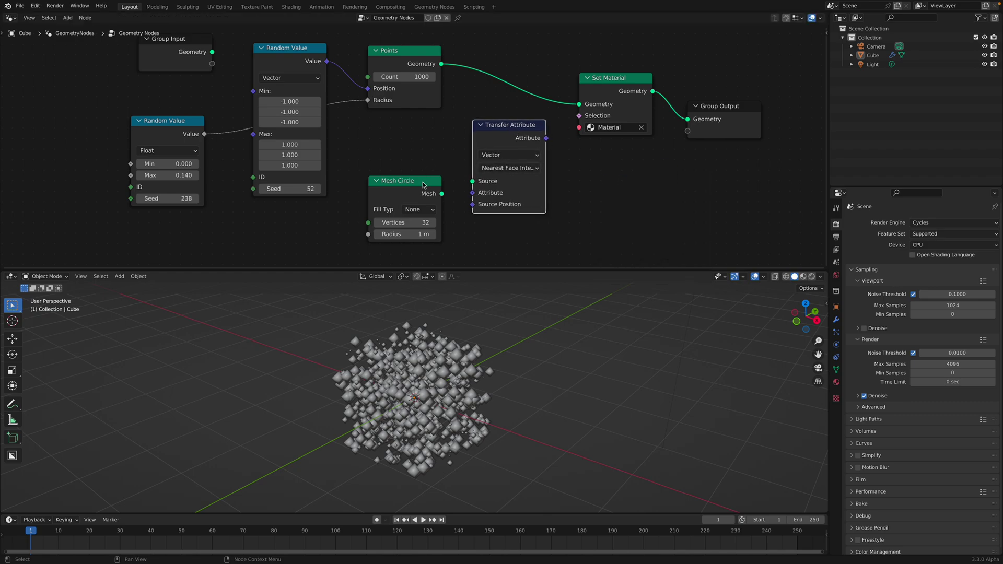
left_click_drag(422, 183, 419, 175)
middle_click_drag(425, 185, 442, 174)
Keep Vector as the Transfer Attribute data type and set its mapping to Index
left_click(483, 144)
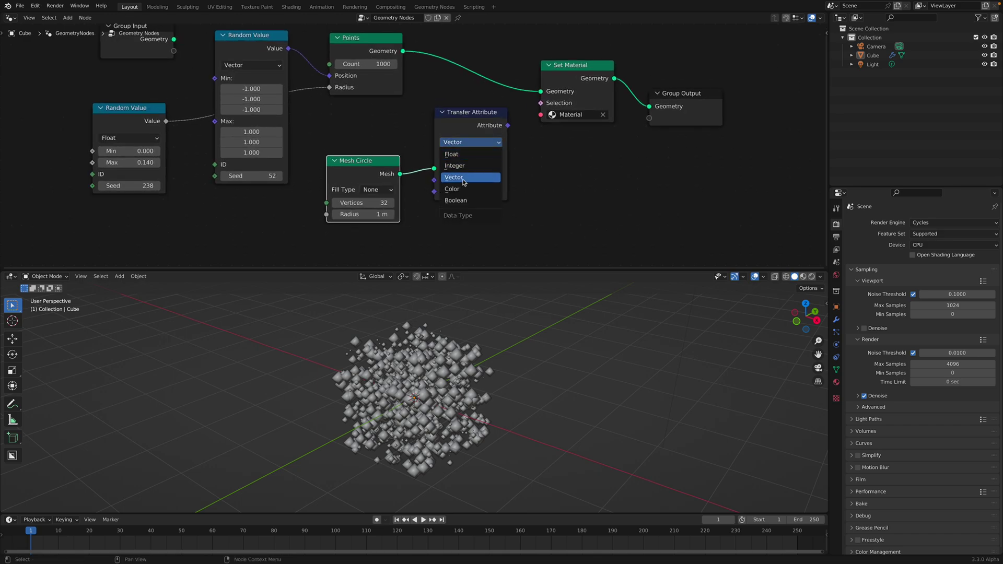
left_click(462, 180)
left_click(479, 162)
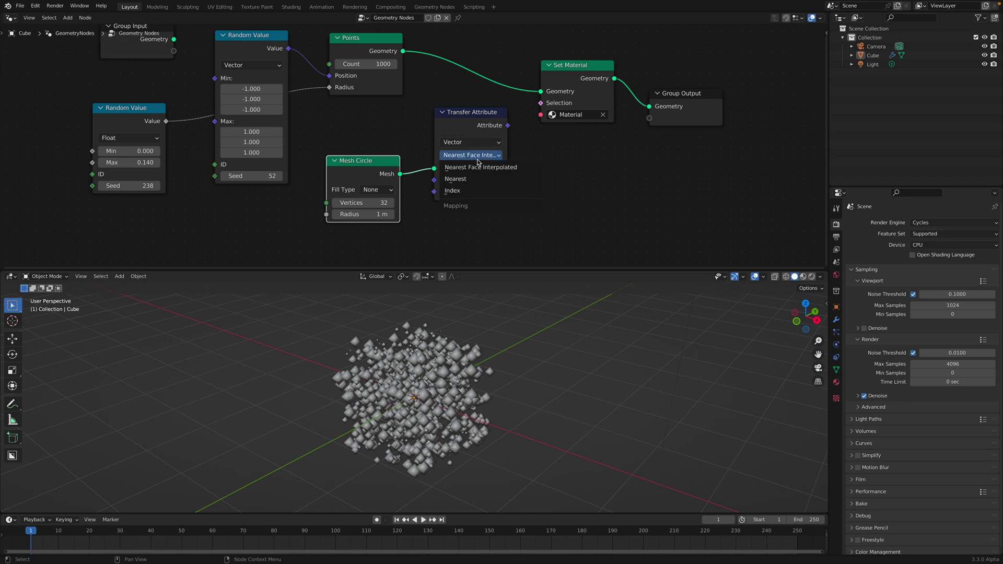
left_click(474, 190)
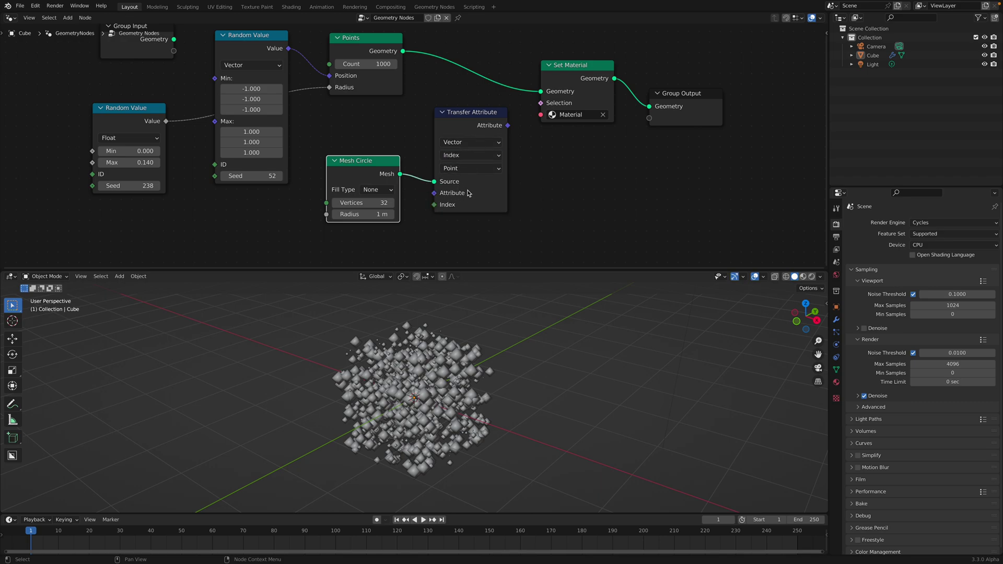
Add a Position node below the Mesh Circle and connect it to the Transfer Attribute's Attribute input
scroll(469, 193, "down", 1)
key("shift+a")
left_click(549, 174)
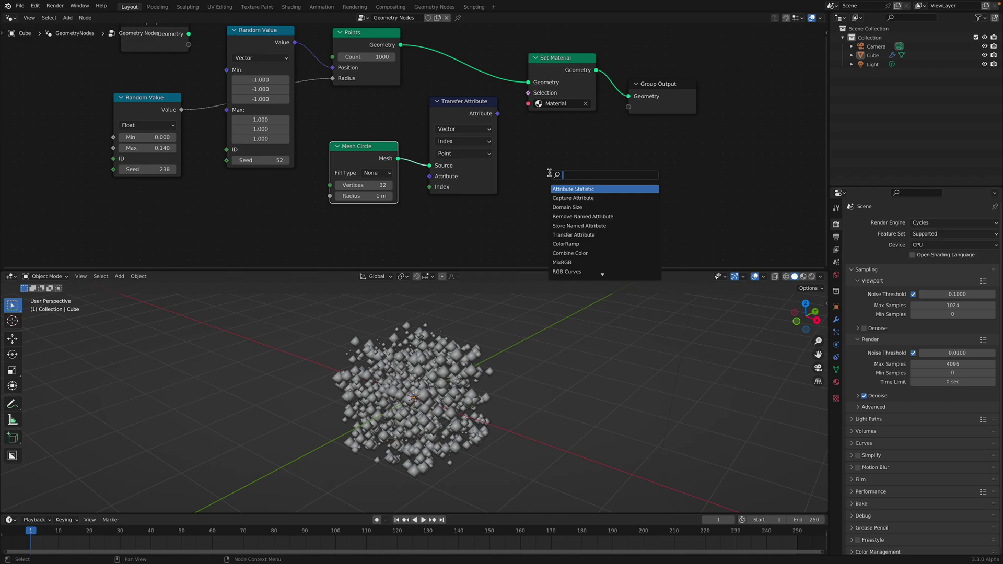
type("pos")
key("Return")
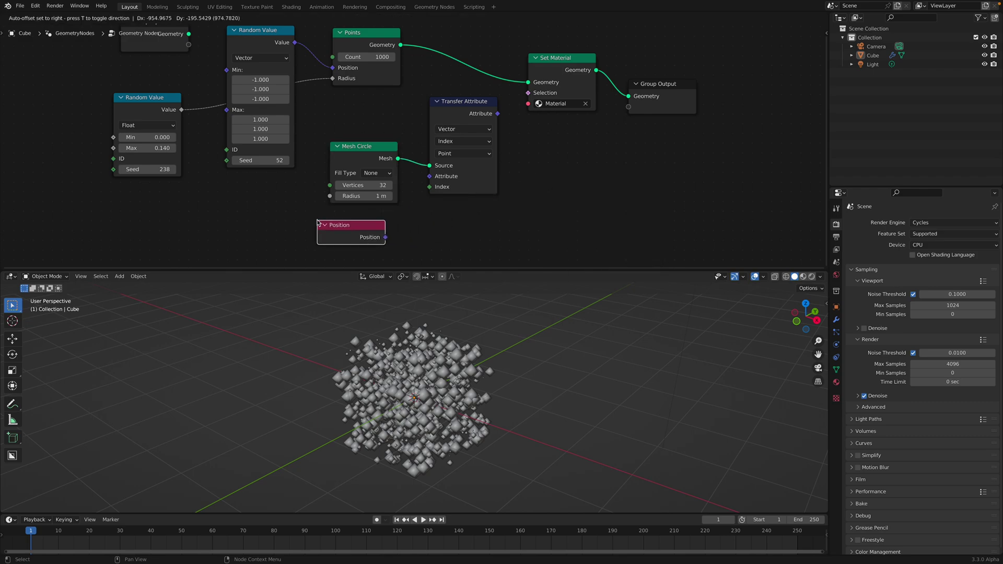
left_click(317, 222)
left_click_drag(362, 152, 357, 156)
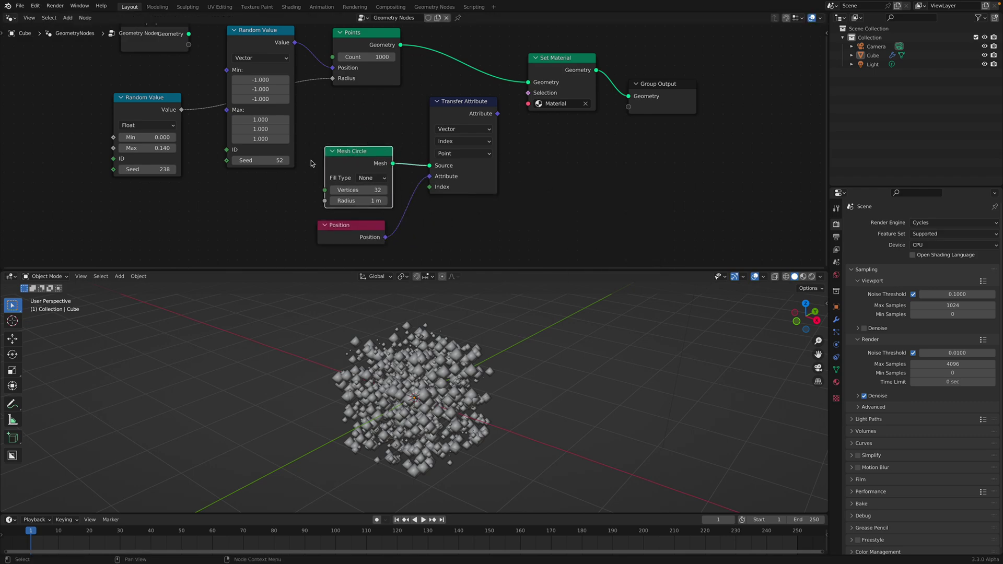
Move Set Material and Group Output farther from the Points node and collapse the Group Output node
middle_click_drag(424, 152, 381, 182)
scroll(382, 182, "up", 1)
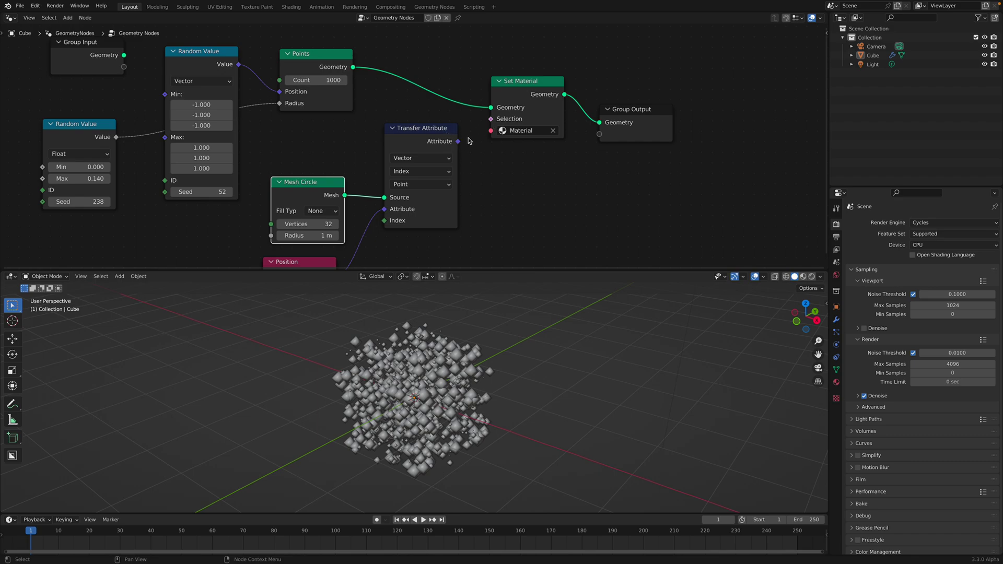
left_click_drag(536, 82, 567, 73)
left_click_drag(613, 107, 718, 114)
left_click_drag(554, 72, 618, 94)
left_click(712, 117)
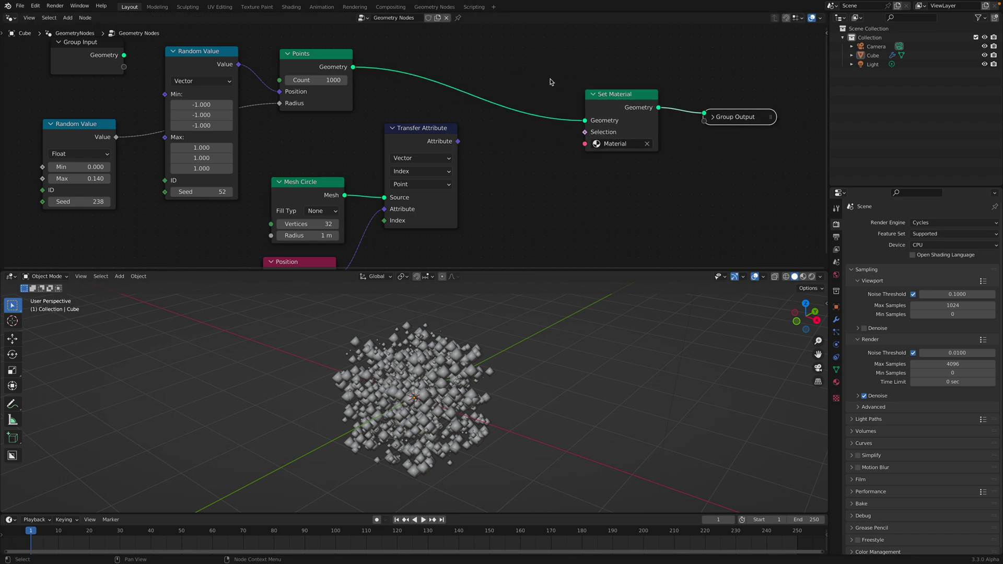
Insert a Set Position node between Points and Set Material, and connect the Transfer Attribute output to its Position input
key("shift+a")
type("set po")
key("Return")
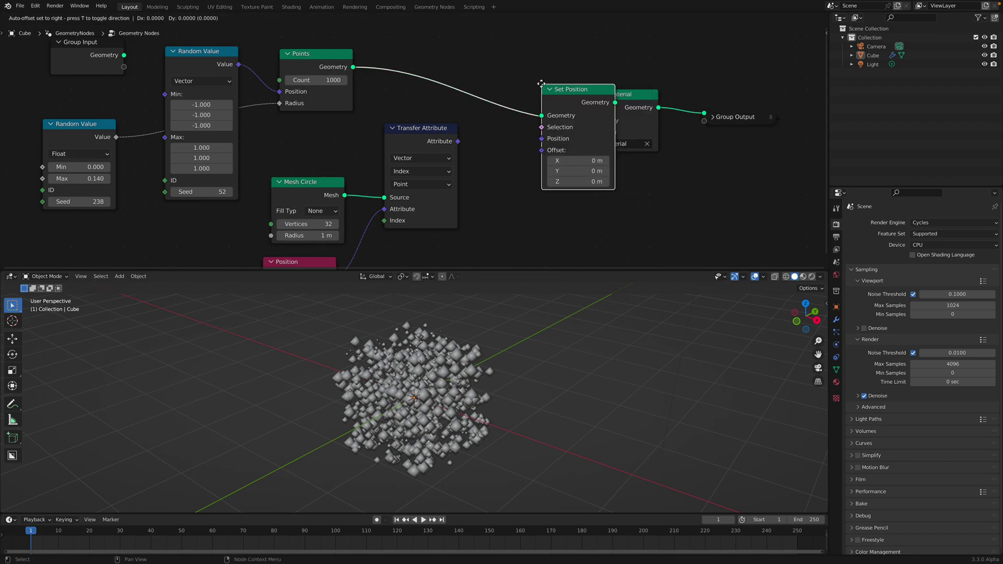
left_click(473, 74)
left_click_drag(458, 141, 470, 129)
left_click_drag(496, 92, 505, 93)
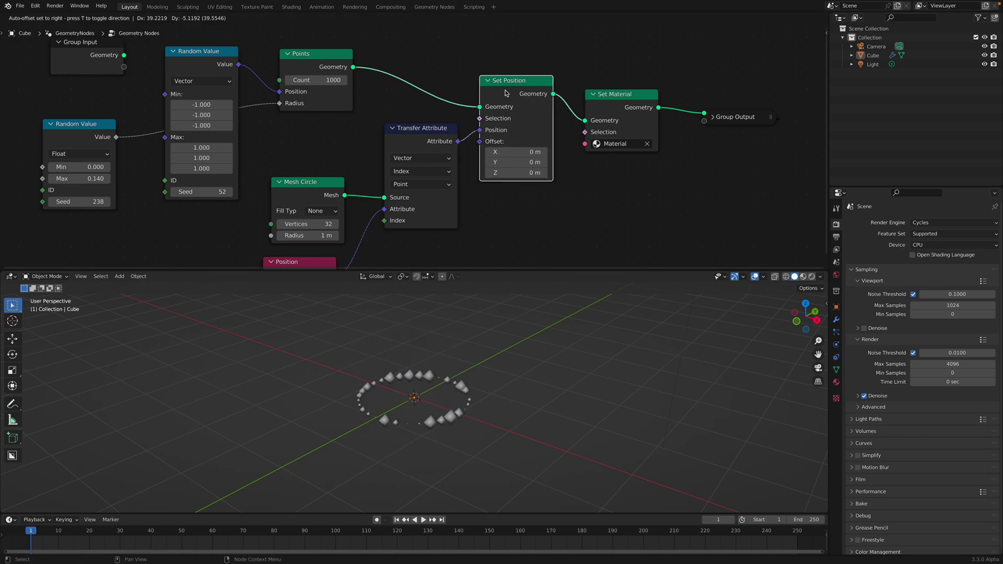
left_click(506, 93)
Enlarge the node editor and set the Points Count to 32 and the Mesh Circle Vertices to 100
middle_click_drag(450, 348, 472, 339)
middle_click_drag(378, 217, 379, 173)
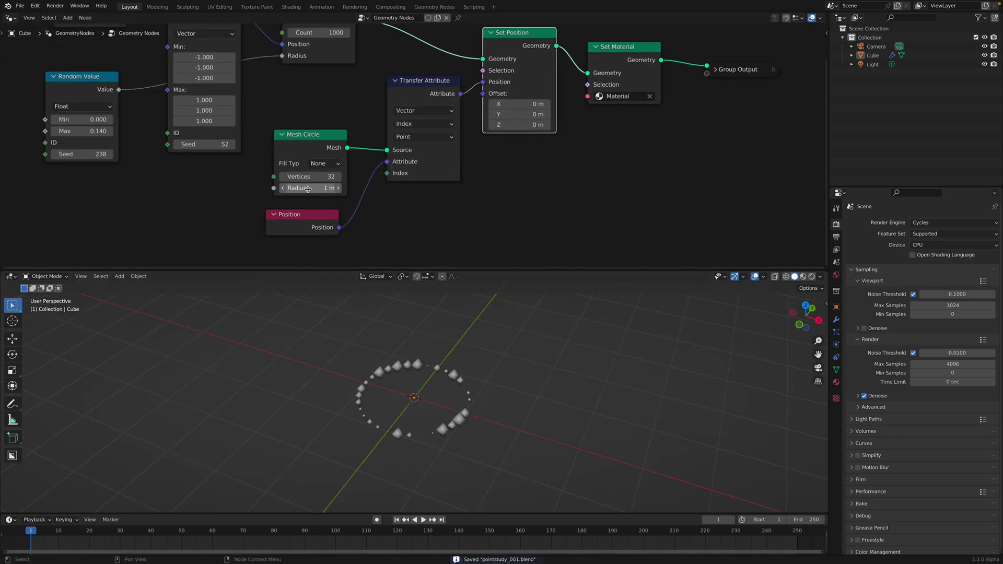
middle_click_drag(332, 207, 347, 224)
left_click_drag(399, 270, 401, 328)
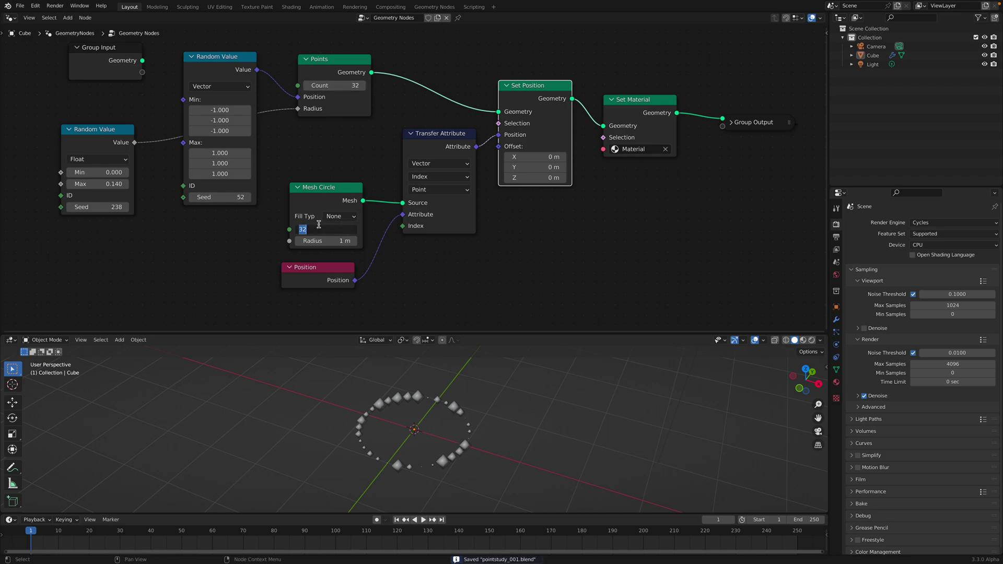
key("Return")
middle_click_drag(434, 441, 444, 466)
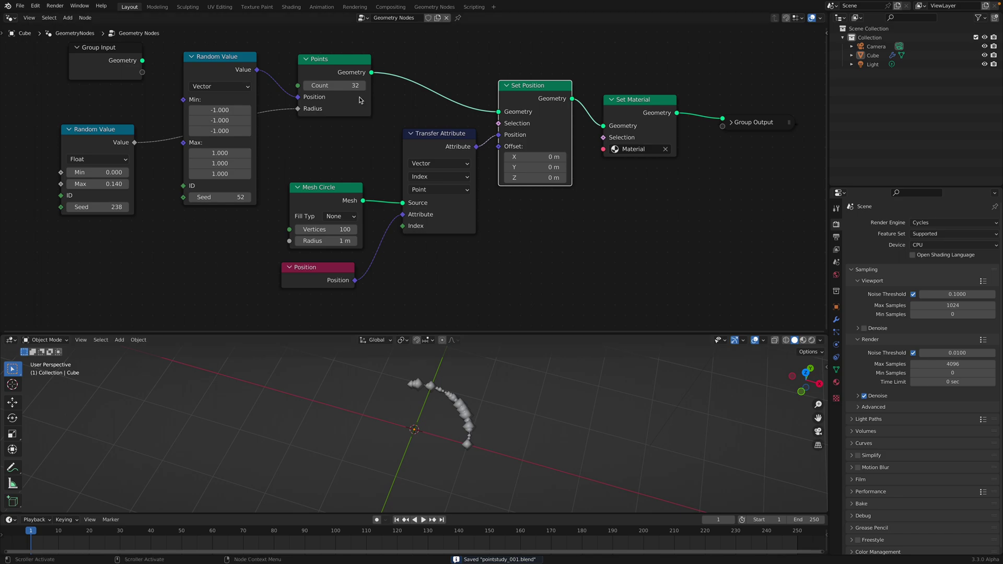
Make room around Transfer Attribute and Position, and add an Index node connected to the Transfer Attribute's Index input
middle_click_drag(449, 222, 441, 208)
left_click_drag(441, 208, 453, 223)
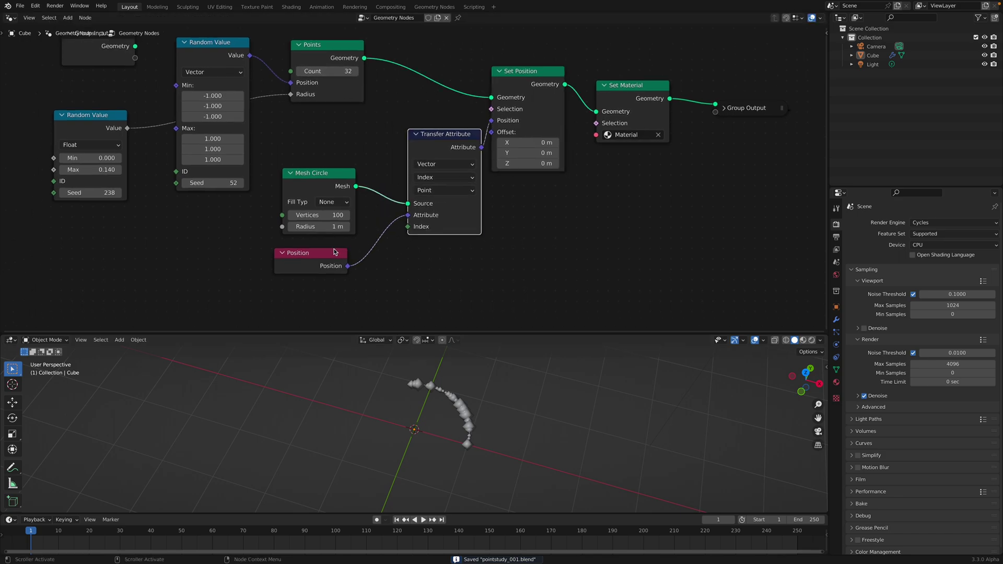
left_click_drag(336, 252, 266, 245)
key("shift+a")
type("sindex")
key("Return")
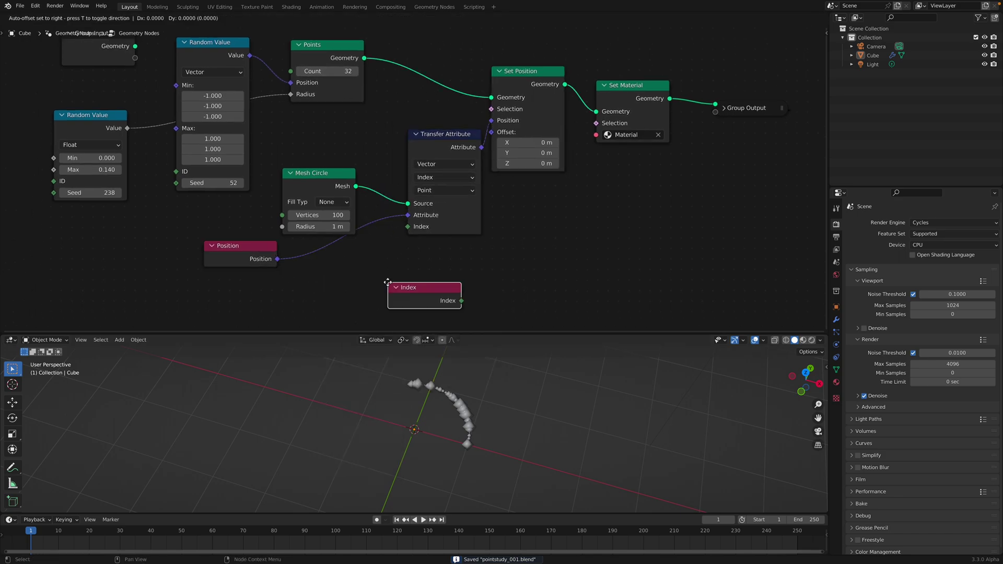
left_click(294, 275)
left_click_drag(407, 230, 409, 244)
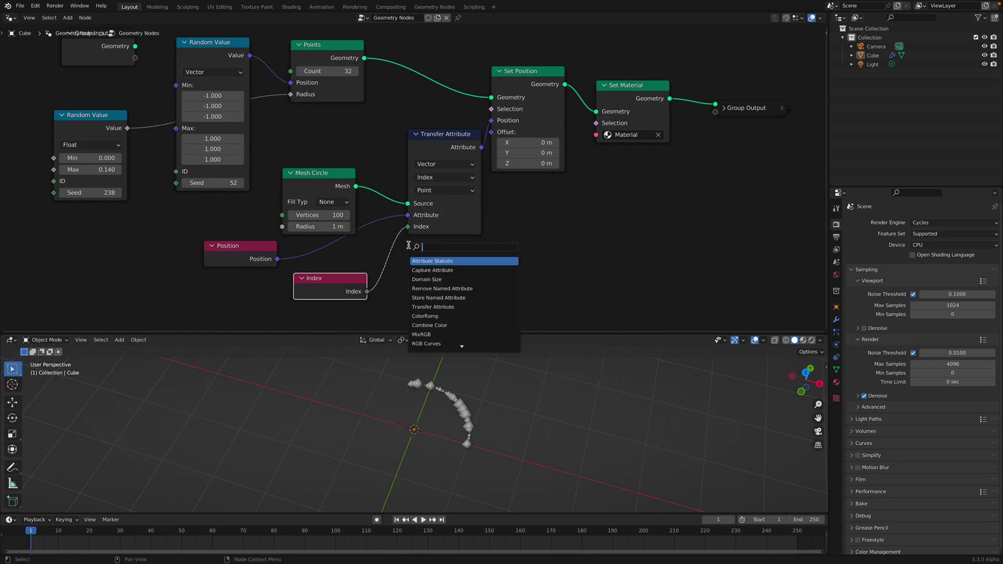
Insert a Math node set to Add between Index and Transfer Attribute, with its second value at 40.100
type("math")
key("Return")
left_click(393, 245)
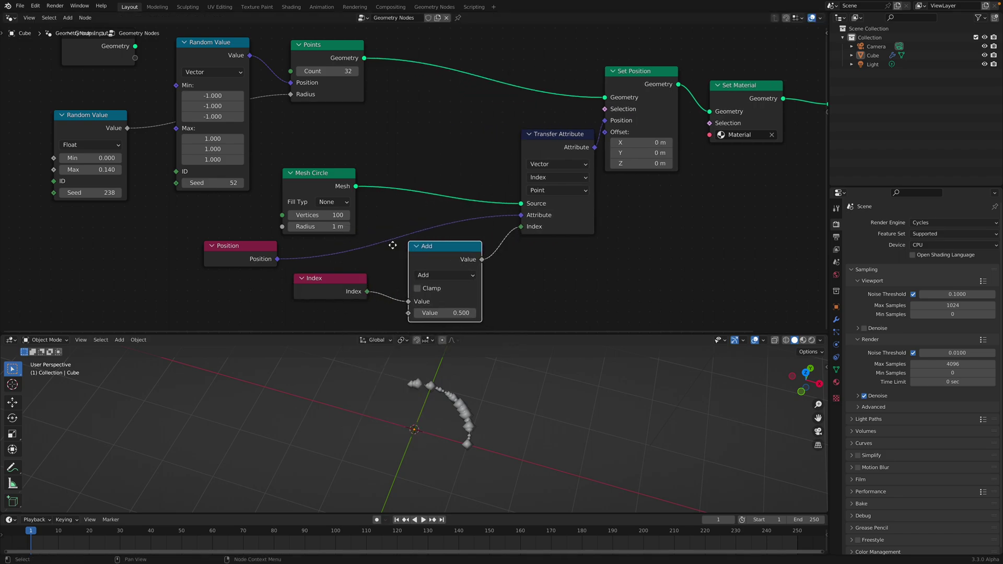
middle_click_drag(394, 246, 386, 226)
left_click_drag(439, 293, 465, 296)
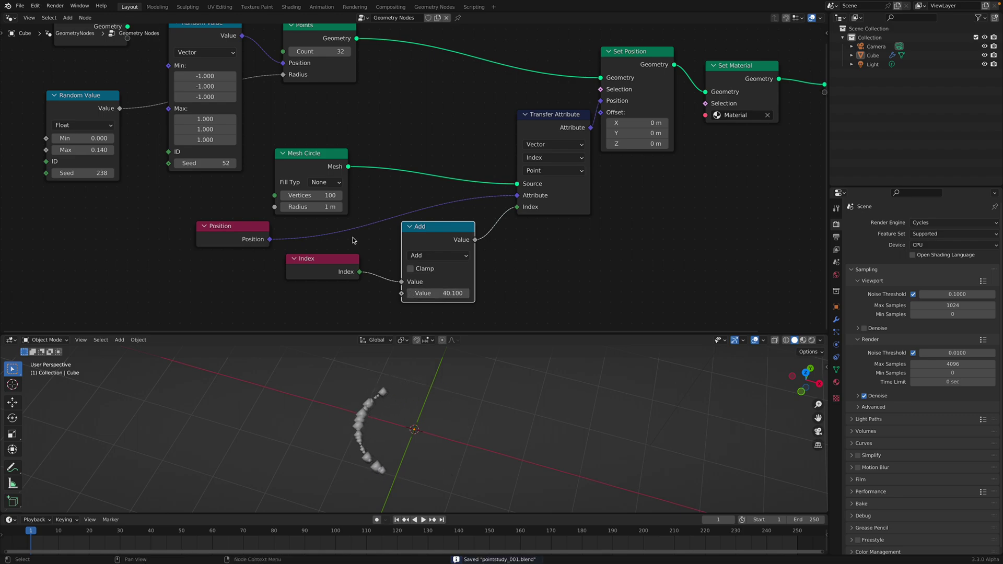
Space out the Mesh Circle, Points, vector Random Value, Set Position and output nodes, and save the file
left_click_drag(319, 158, 386, 139)
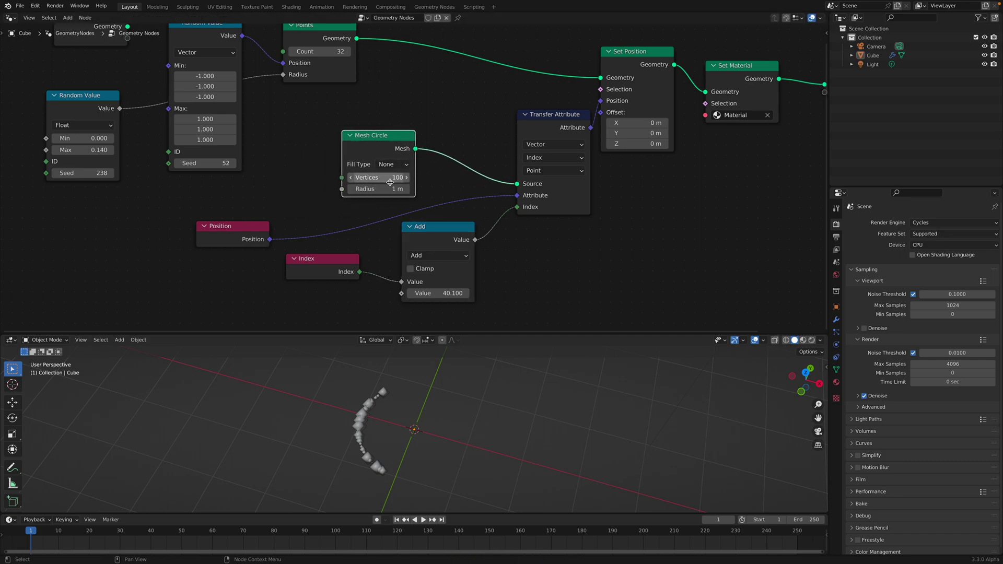
middle_click_drag(381, 131, 384, 181)
left_click_drag(324, 85, 411, 73)
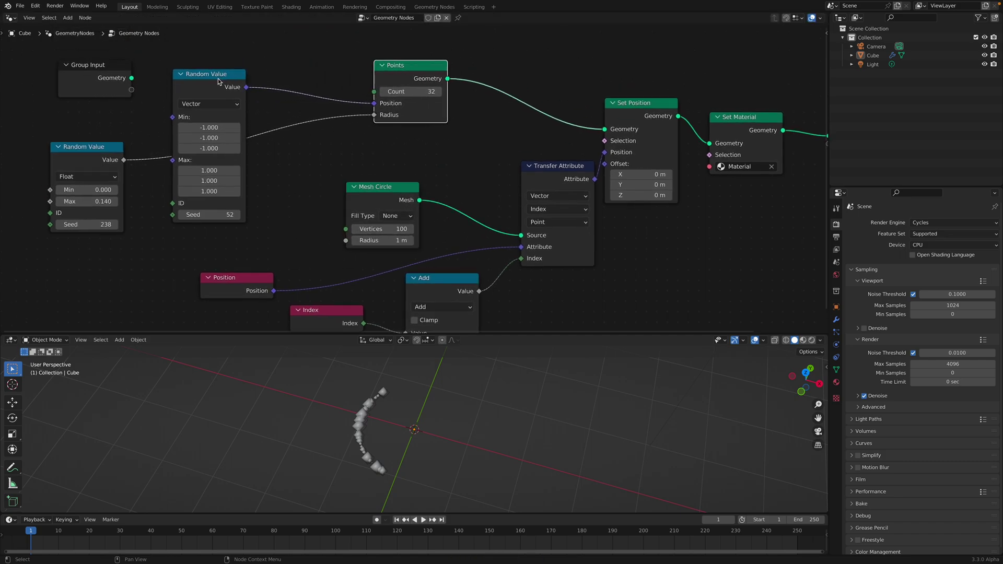
left_click_drag(218, 78, 256, 56)
middle_click_drag(565, 178, 490, 163)
left_click_drag(489, 163, 542, 146)
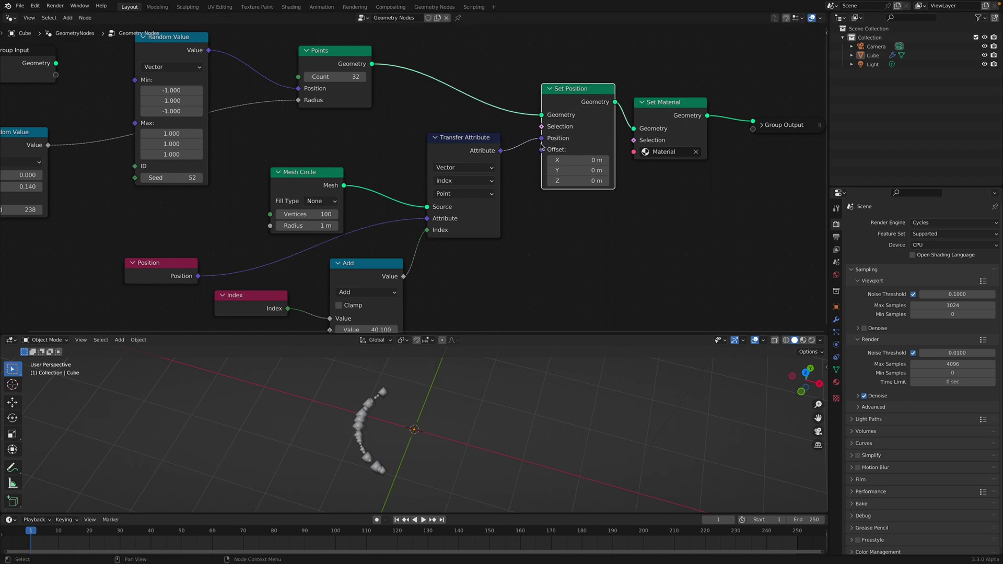
left_click_drag(649, 123, 658, 129)
left_click_drag(790, 124, 787, 122)
key("ctrl+s")
Preview the arc of points in Rendered shading and return to Solid shading
middle_click_drag(571, 162, 564, 132)
mouse_move(458, 412)
middle_mouse_down()
mouse_move(531, 405)
mouse_move(522, 408)
middle_mouse_up()
left_click(811, 340)
left_click(783, 340)
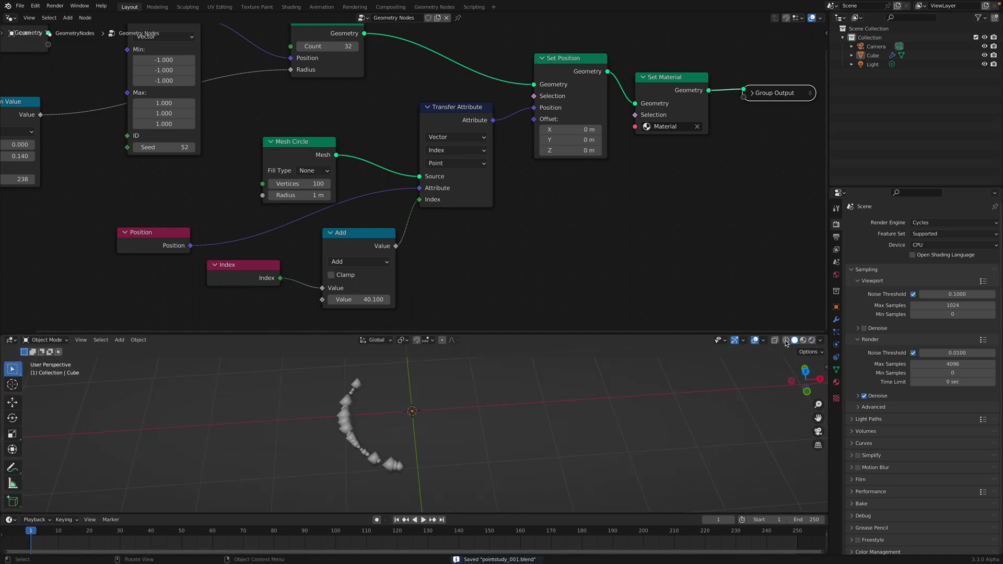
Open the recent file test_point_003.blend and play its tube animation briefly
scroll(341, 160, "down", 2)
left_click(20, 6)
mouse_move(53, 33)
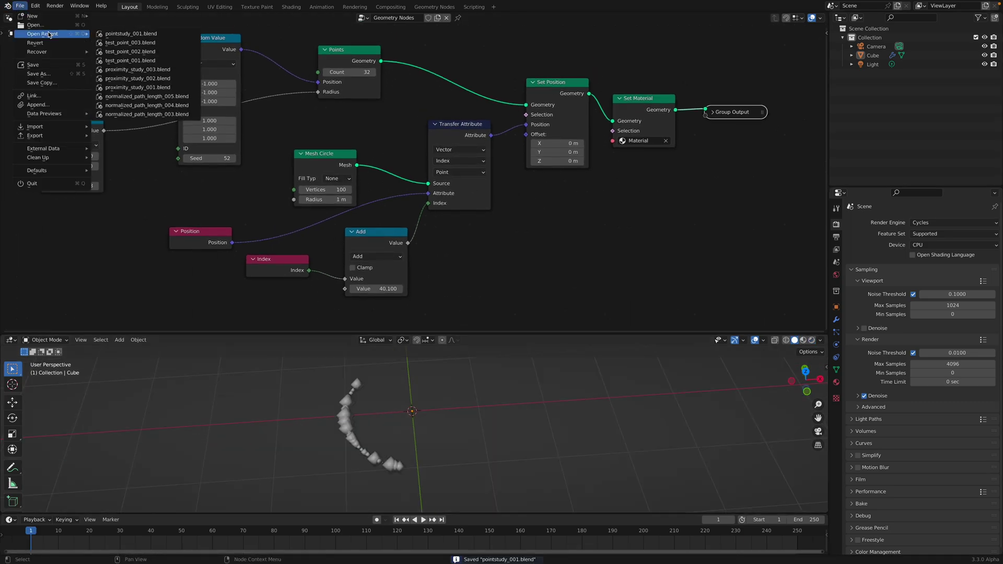
left_click(119, 43)
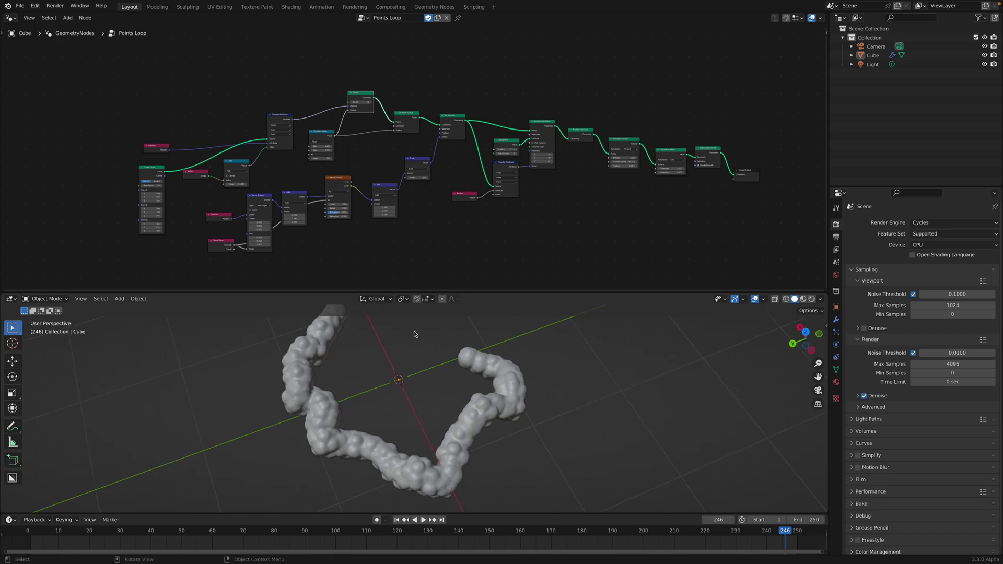
key("space")
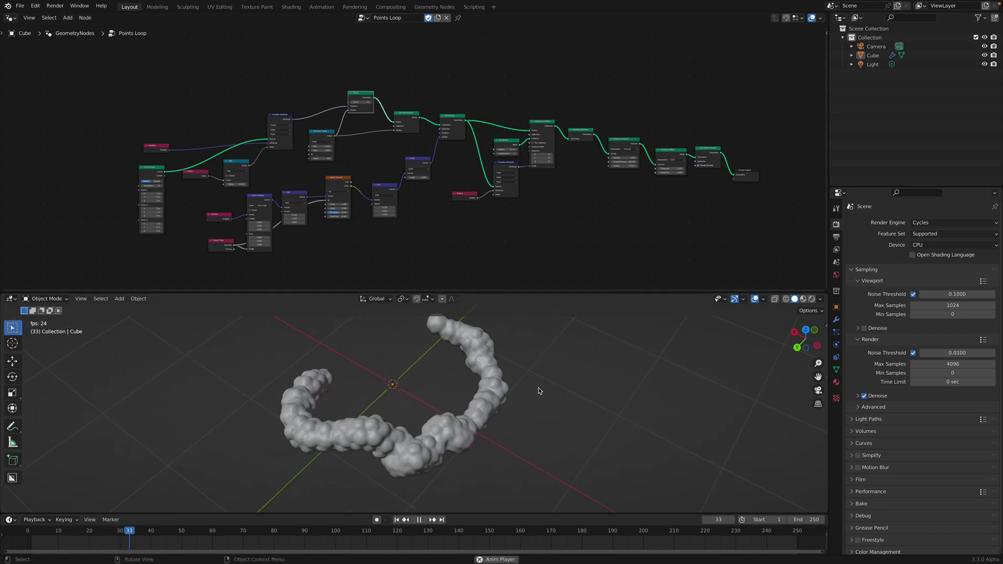
key("space")
Rearrange the Curve Circle, Position and Transfer Attribute nodes of the Points Loop tree so their connections are easy to follow
middle_click_drag(255, 175, 520, 267)
scroll(414, 161, "up", 12)
left_click(209, 183)
scroll(194, 209, "down", 4)
middle_click_drag(195, 209, 247, 180)
left_click_drag(251, 159, 229, 35)
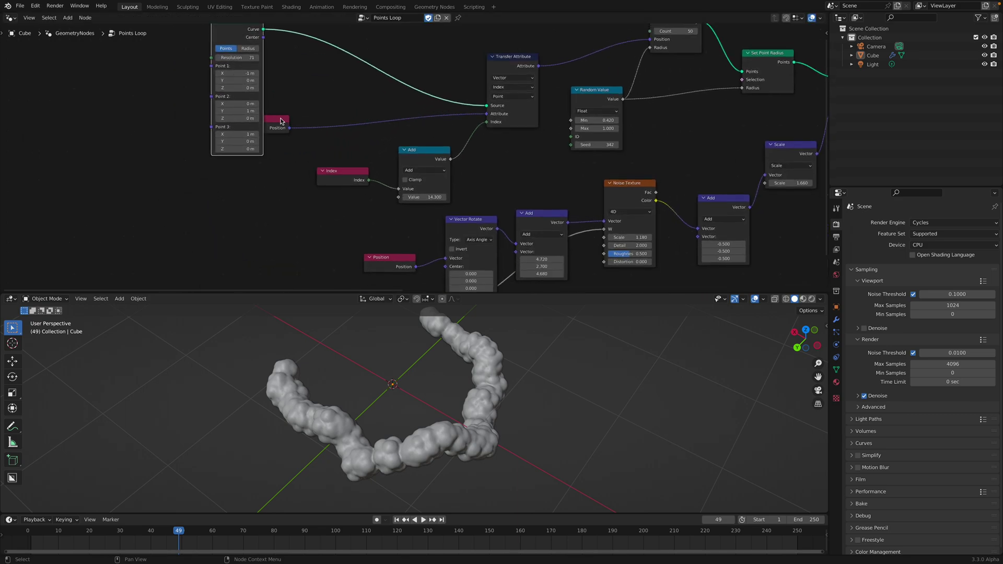
left_click_drag(281, 122, 270, 177)
middle_click_drag(296, 153, 275, 216)
left_click_drag(214, 78, 278, 68)
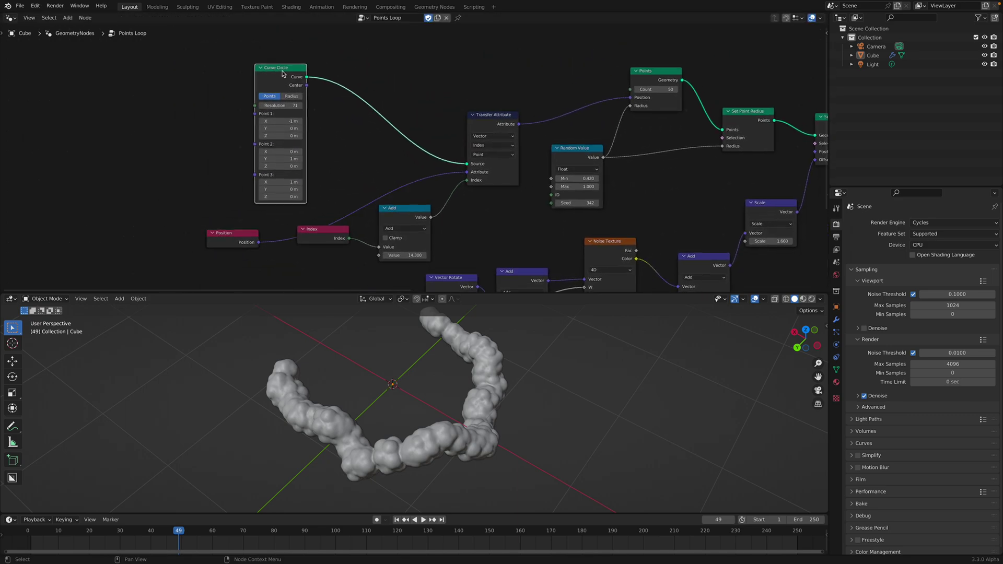
middle_click_drag(458, 117, 374, 110)
mouse_move(410, 117)
left_mouse_down()
mouse_move(399, 111)
mouse_move(422, 113)
left_mouse_up()
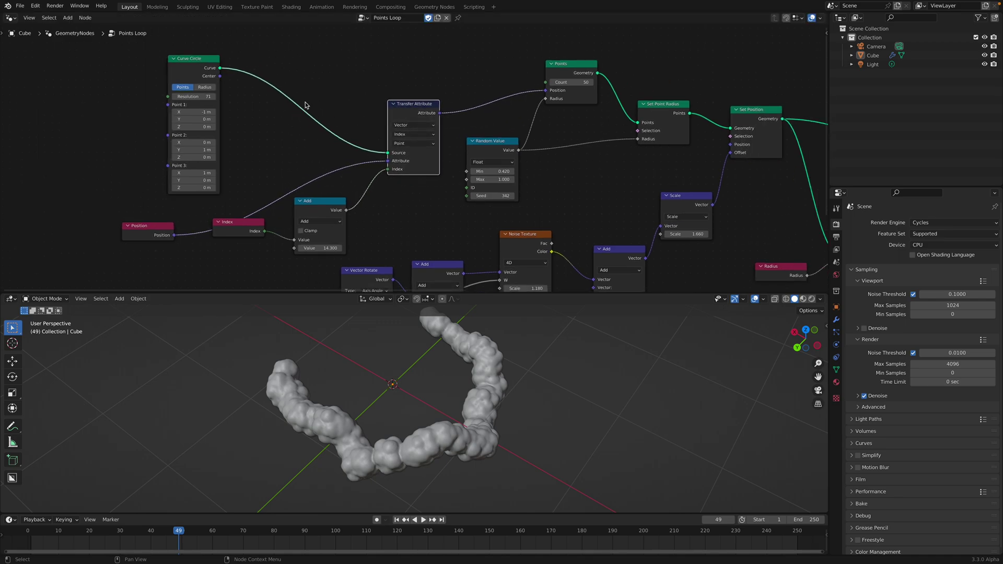
left_click_drag(203, 62, 203, 60)
Set the Curve Circle's Resolution to 119
middle_click_drag(254, 103, 231, 94)
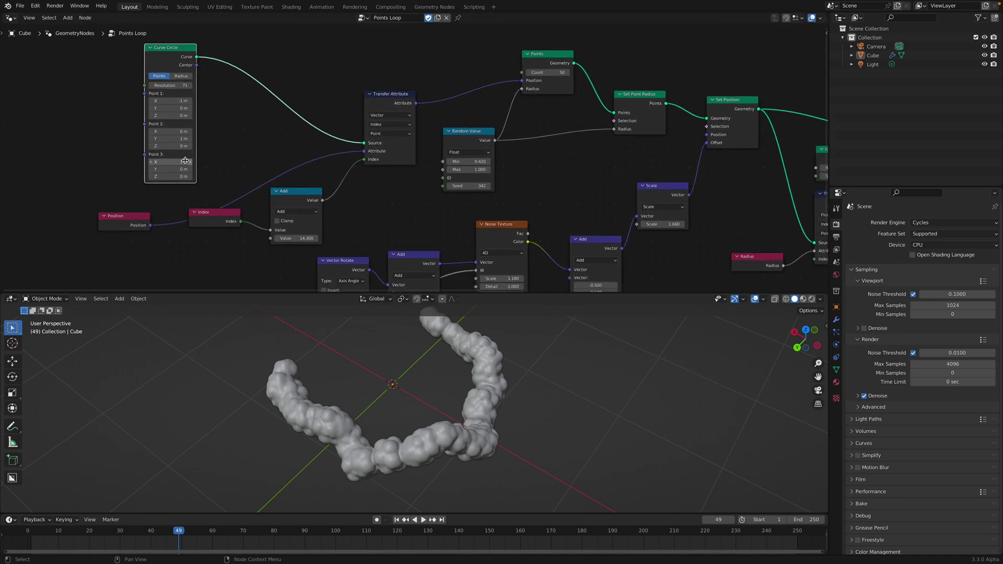
middle_click_drag(217, 162, 184, 150)
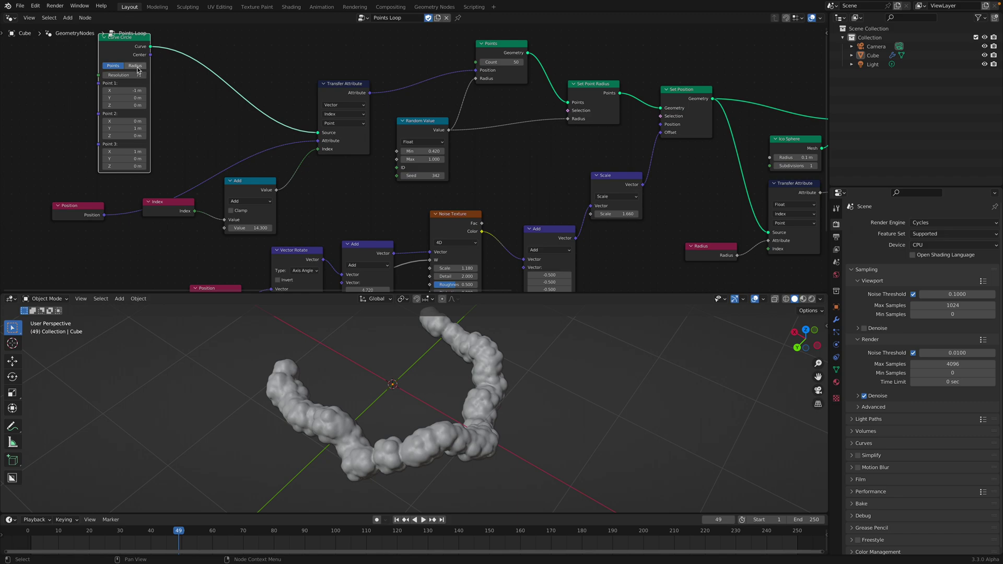
left_click_drag(132, 77, 161, 77)
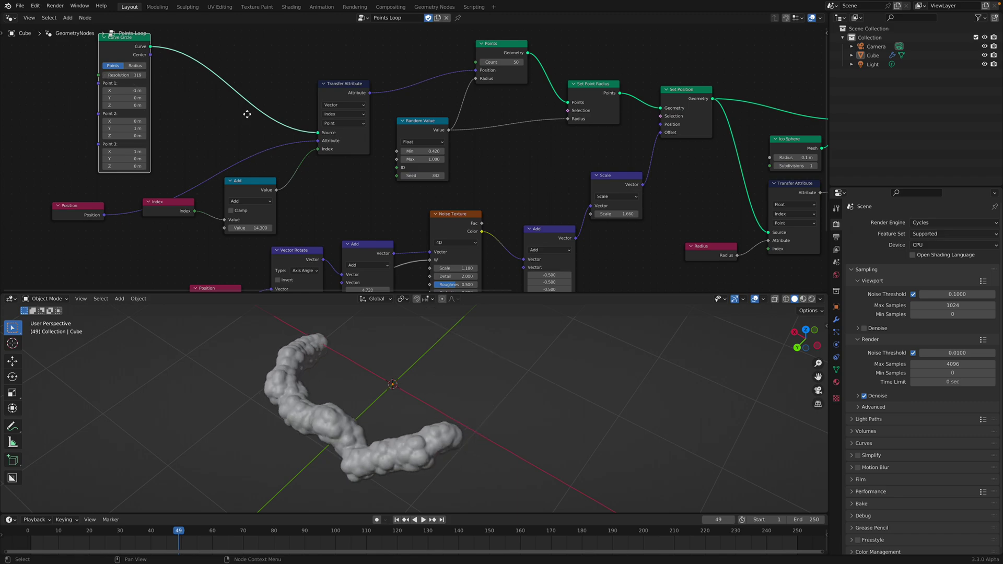
Set the Seed of the Random Value node driving the Points and Set Point Radius nodes to 486
middle_click_drag(360, 93, 315, 97)
left_click_drag(314, 98, 306, 95)
middle_click_drag(307, 95, 219, 132)
left_click_drag(373, 87, 373, 88)
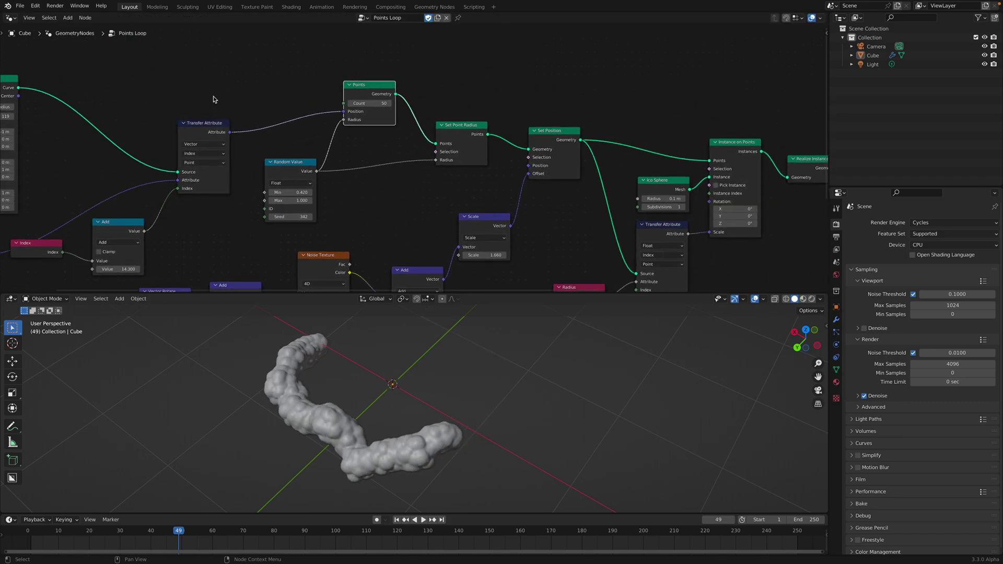
middle_click_drag(124, 102, 204, 99)
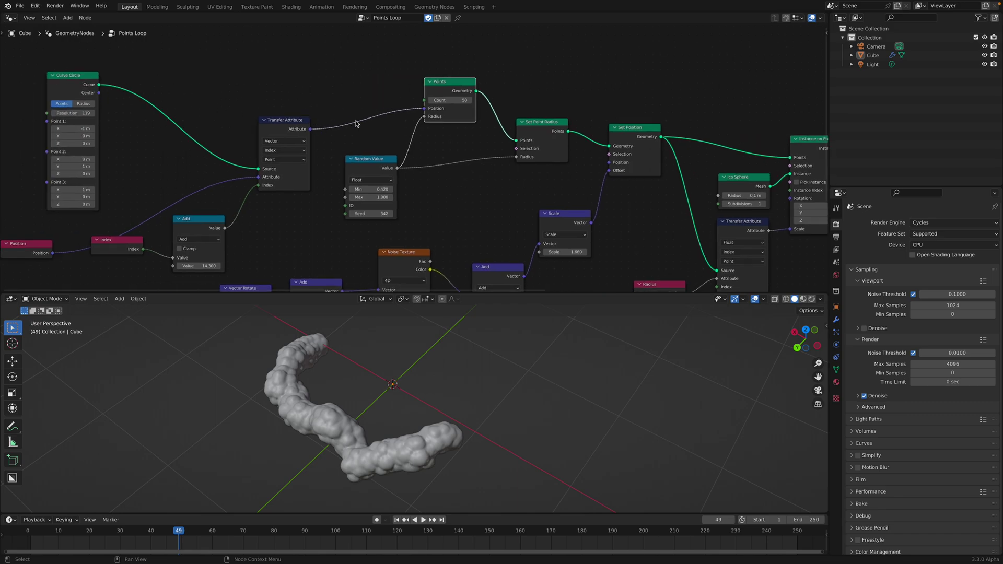
middle_click_drag(376, 166, 333, 135)
left_click(340, 138)
left_click_drag(323, 163, 422, 165)
middle_click_drag(422, 165, 332, 152)
Set the Scale node feeding Set Position's Offset to 2.360 and play the animation
middle_click_drag(437, 160, 460, 142)
left_click_drag(450, 136, 454, 161)
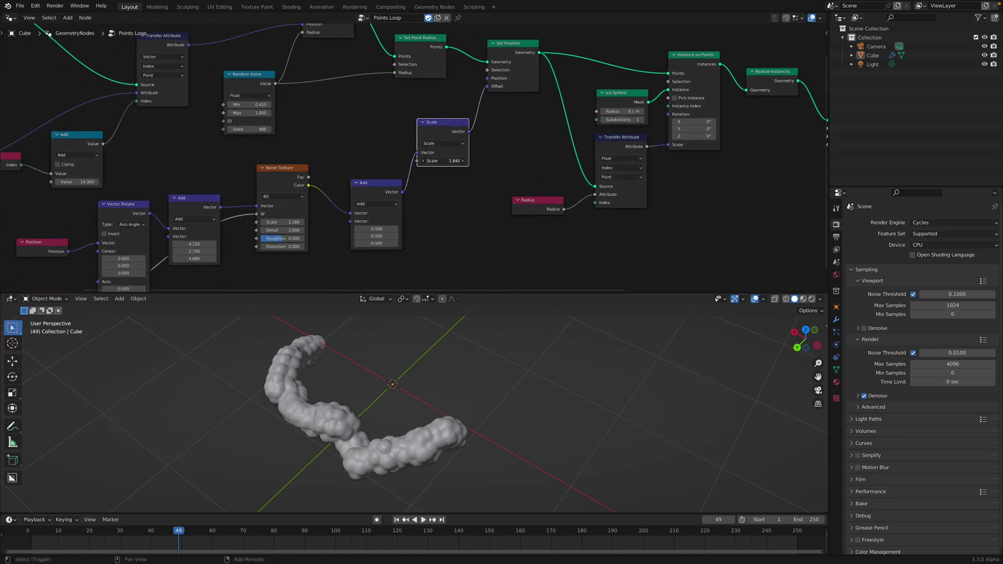
middle_click_drag(347, 181, 432, 157)
left_click(375, 151)
left_click_drag(375, 150, 378, 141)
left_click_drag(525, 137, 545, 137)
key("space")
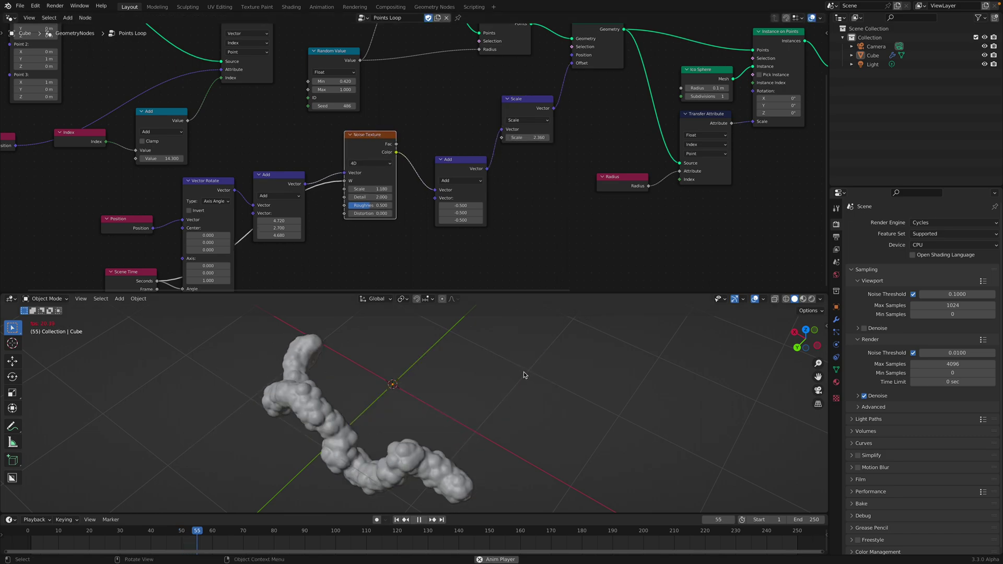
Rearrange the Position, Vector Rotate and Add nodes ahead of the Noise Texture so their connections are easy to follow
middle_click_drag(368, 200, 436, 178)
left_click_drag(340, 153, 344, 129)
key("space")
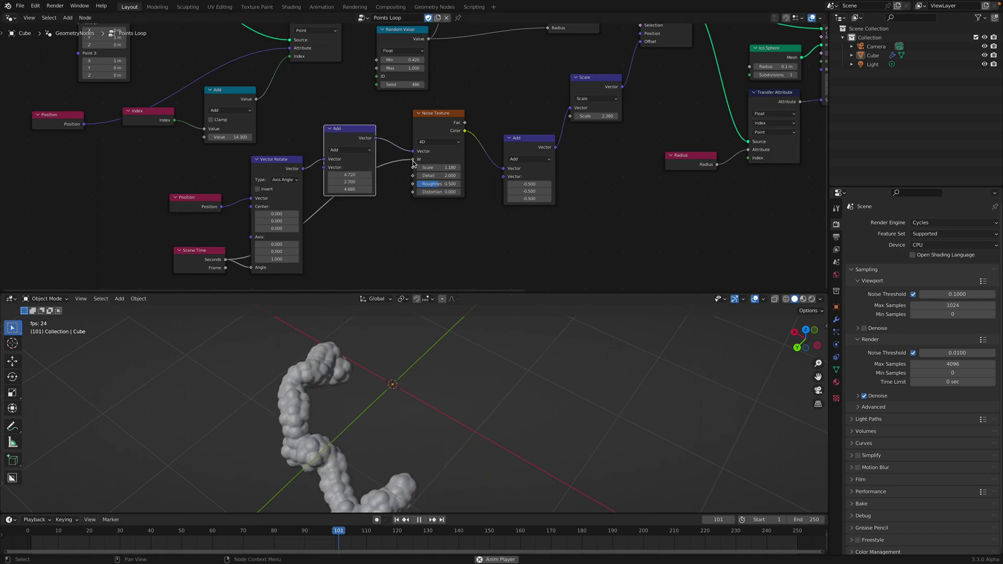
key("space")
left_click_drag(203, 202, 186, 186)
left_click_drag(275, 168, 267, 167)
key("space")
key("space")
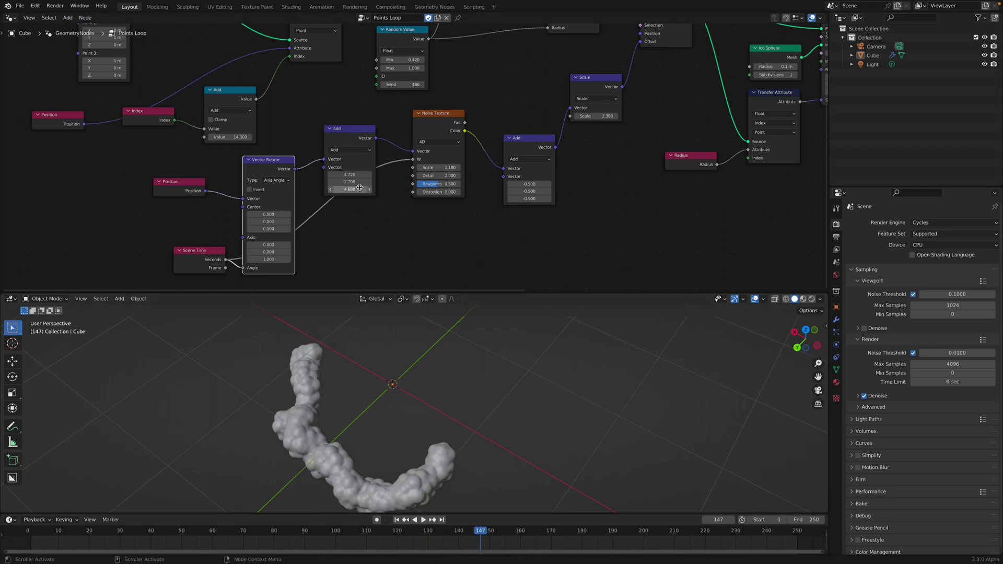
left_click_drag(340, 139, 340, 143)
left_click_drag(267, 171, 275, 164)
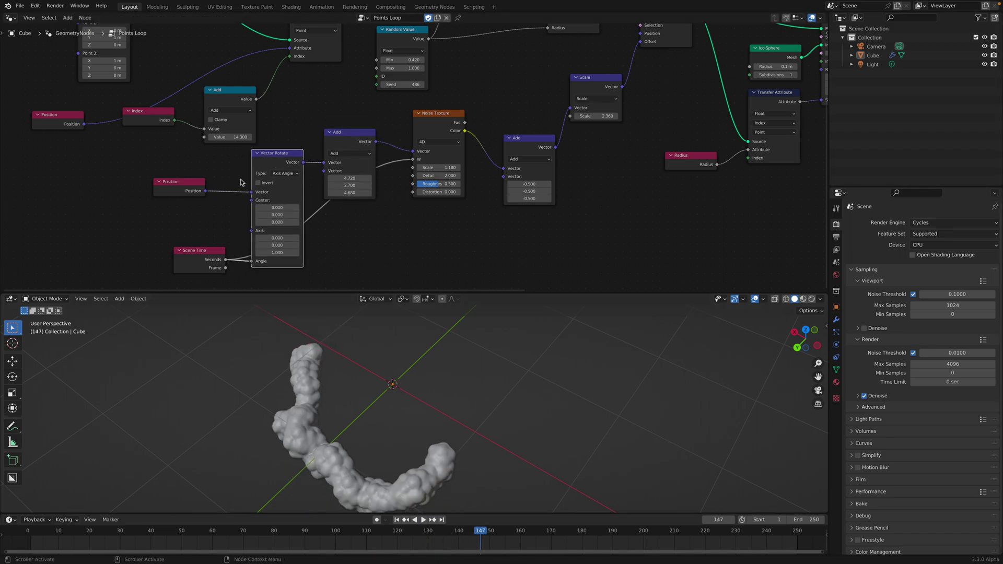
left_click_drag(200, 185, 216, 184)
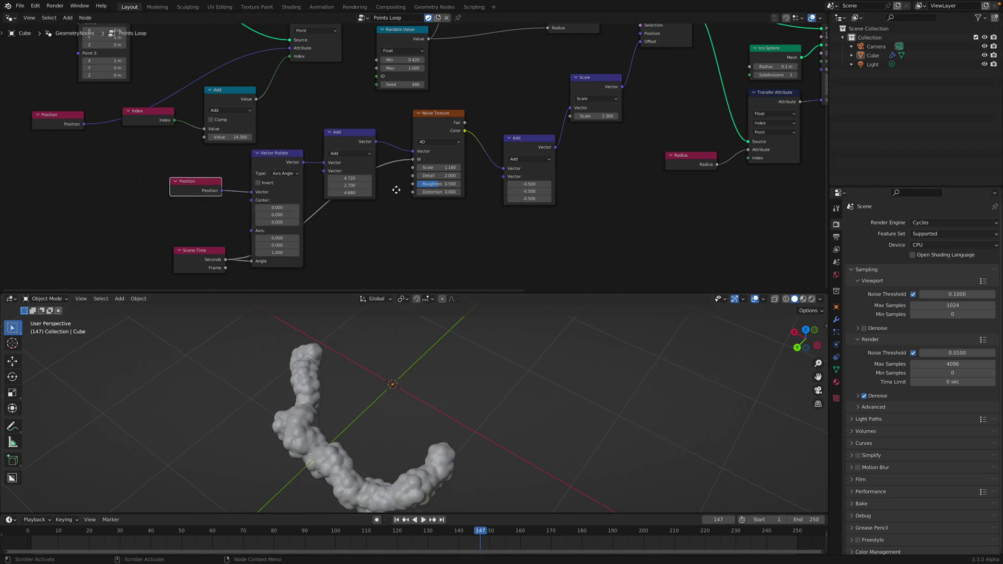
Play the tube animation and view the tube from different angles
middle_click_drag(396, 190, 322, 230)
key("space")
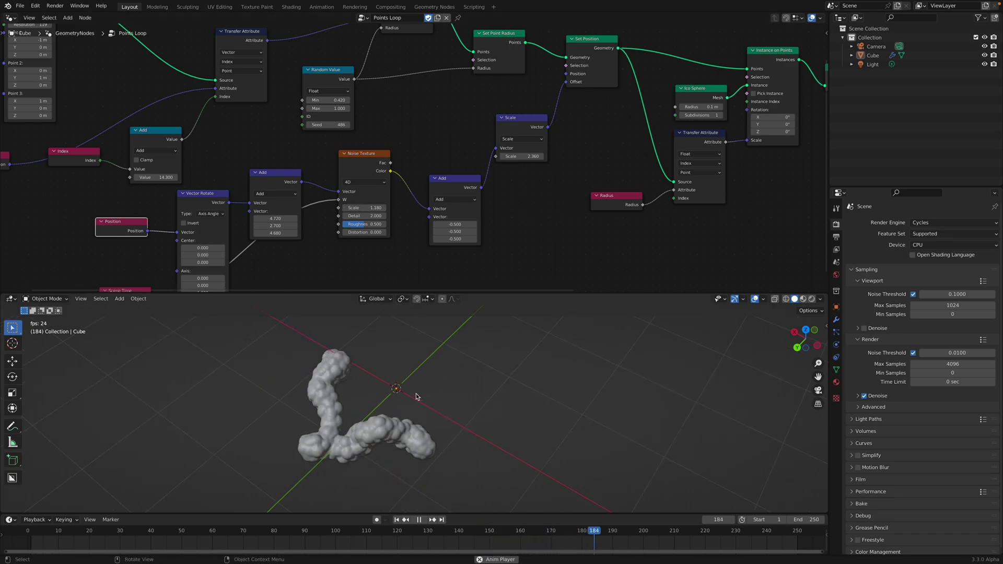
middle_click_drag(416, 396, 391, 385)
key("space")
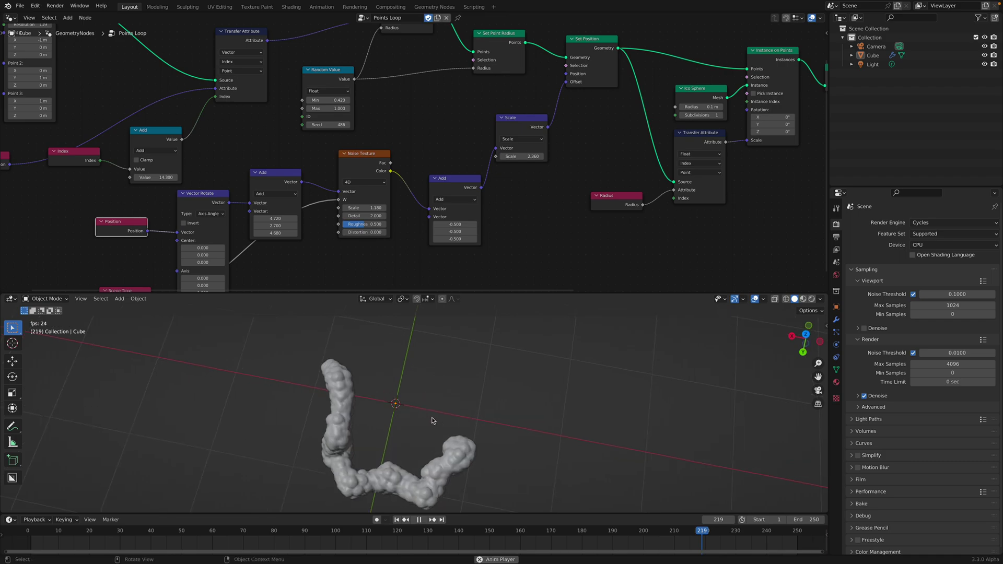
middle_click_drag(431, 416, 418, 387)
key("space")
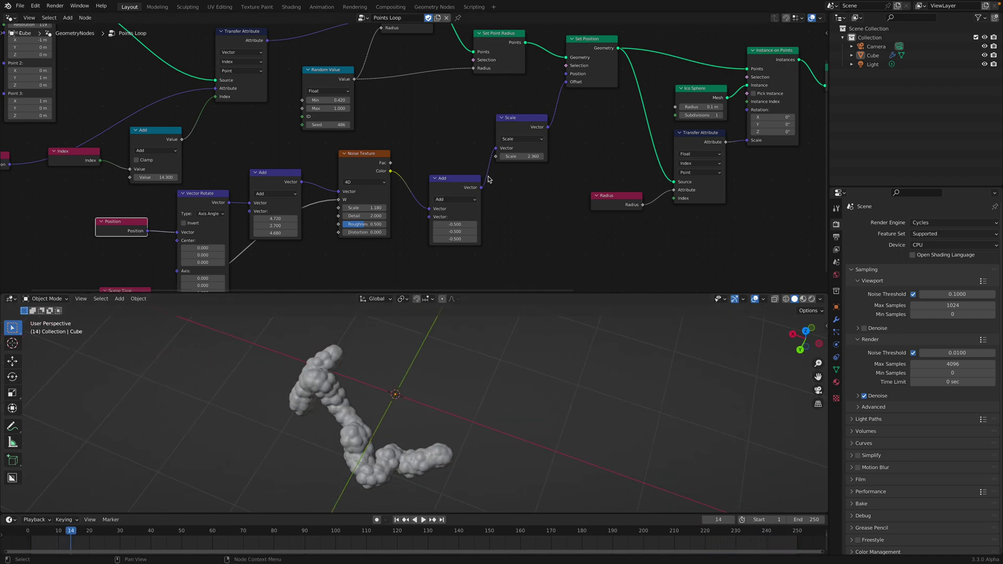
Set the Scale node feeding Set Position's Offset to 3.380 and save the file after a short playback
middle_click_drag(488, 179, 429, 201)
left_click_drag(470, 181, 494, 177)
middle_click_drag(581, 170, 442, 206)
key("space")
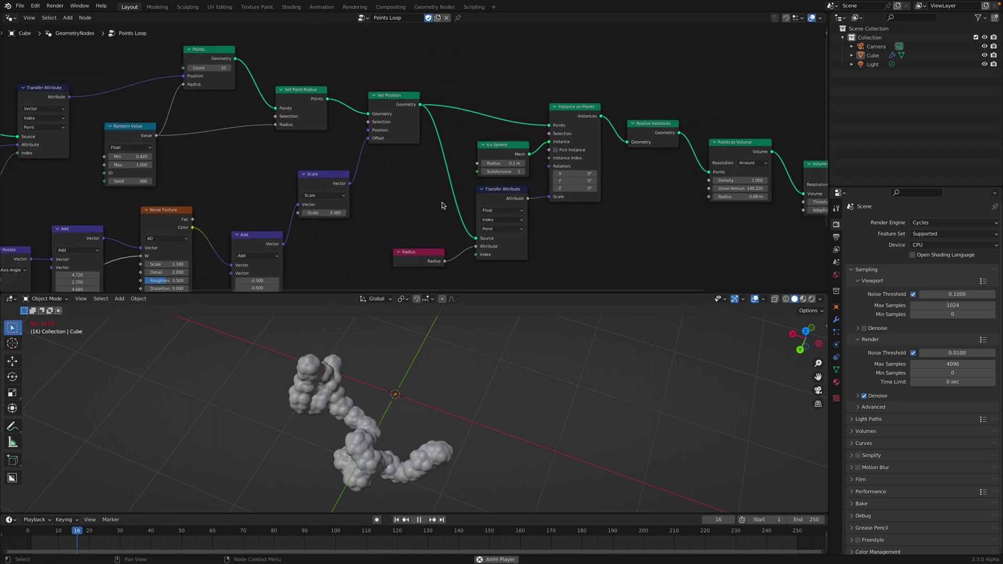
key("space")
scroll(439, 183, "right", 6)
left_click_drag(478, 117, 477, 102)
scroll(470, 89, "down", 1)
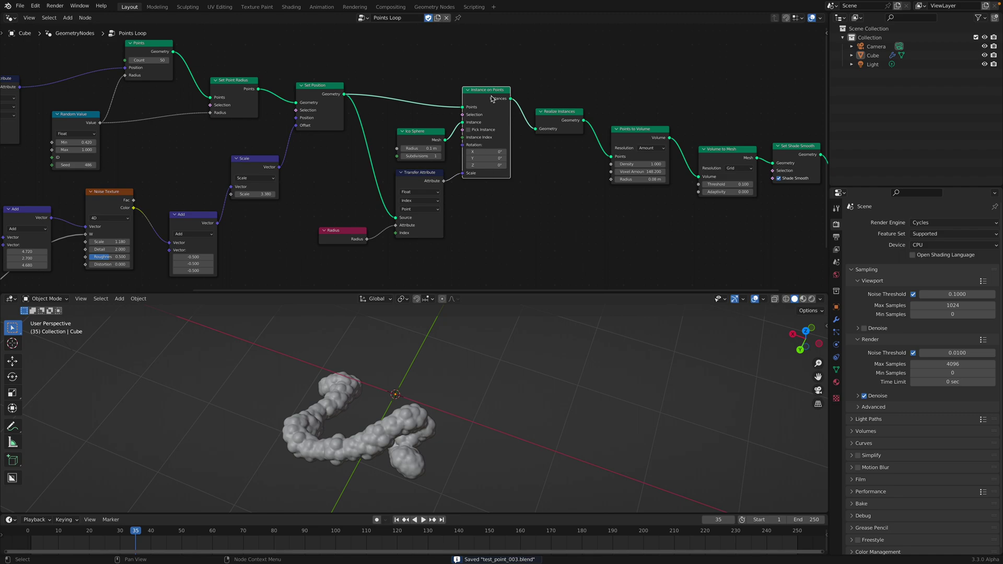
Open the recent file pointstudy_001.blend and save it
left_click(20, 5)
mouse_move(31, 37)
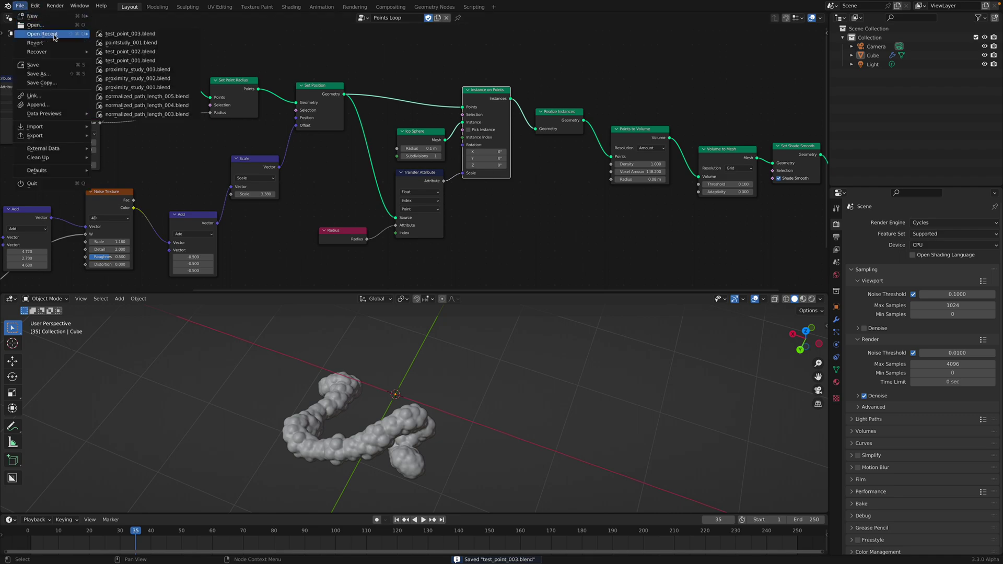
left_click(107, 46)
key("super+s")
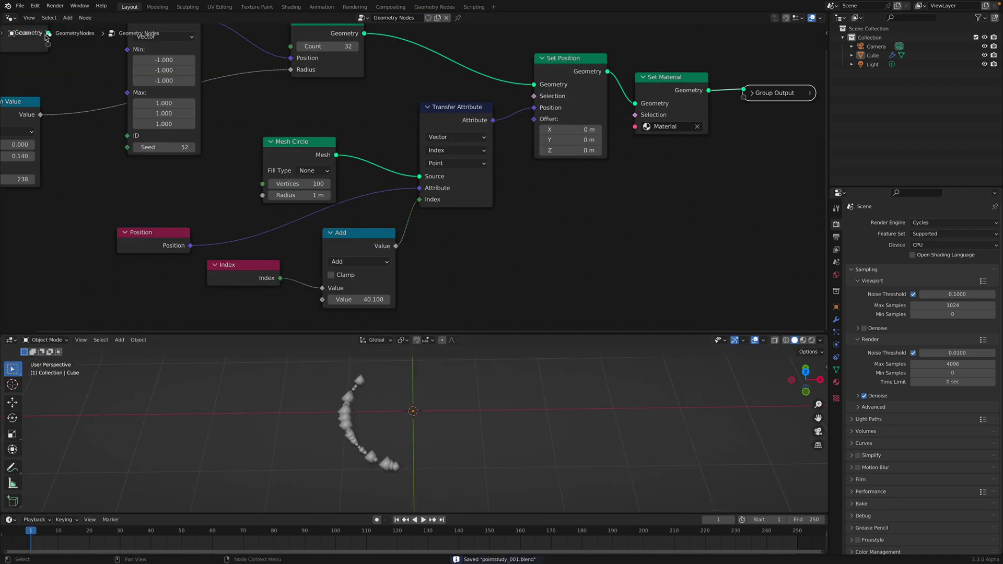
Save the file under the next incremental name, pointstudy_002.blend
left_click(19, 5)
left_click(41, 73)
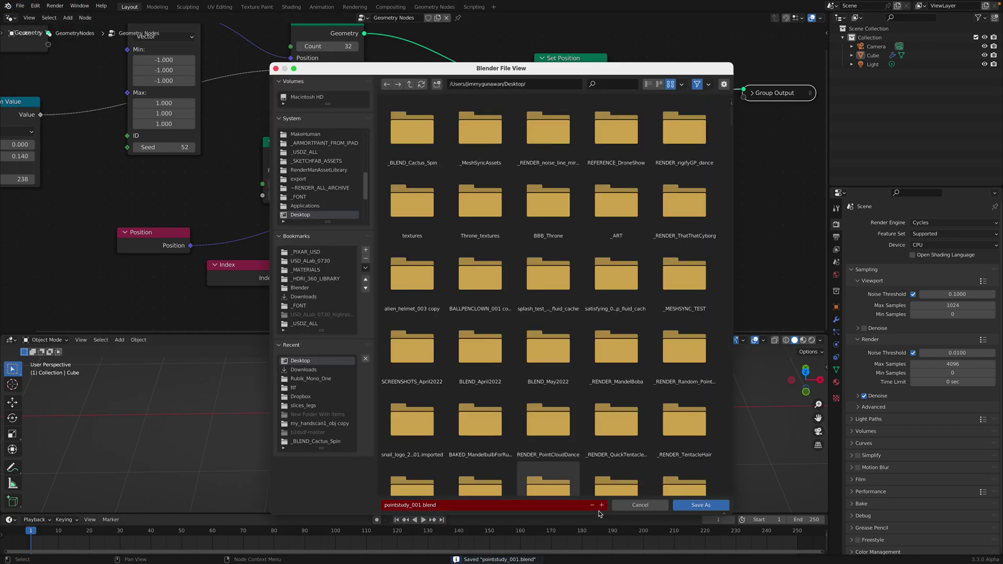
left_click(601, 504)
left_click(701, 505)
Set the value added to the Index before Transfer Attribute to 33.100
key("space")
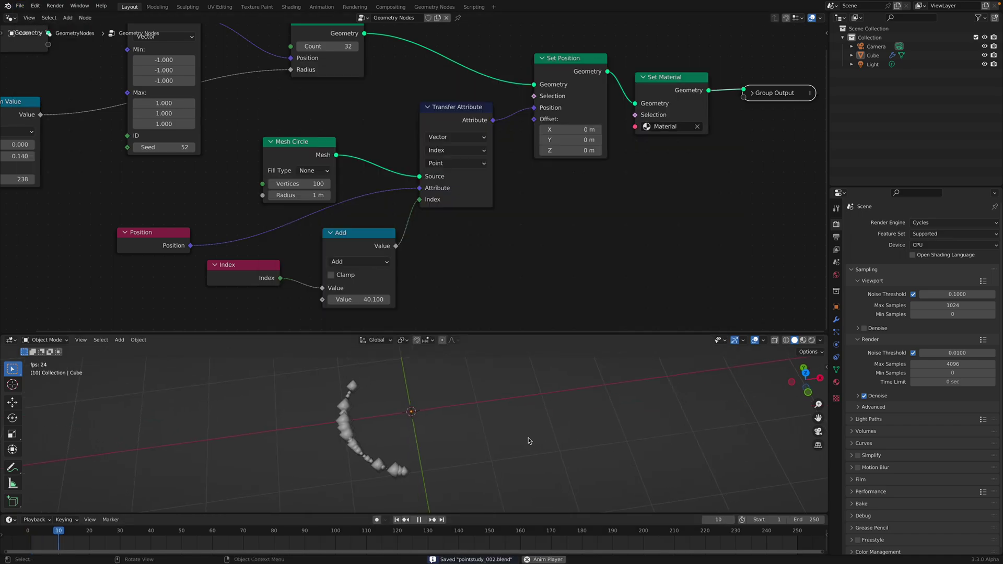
middle_click_drag(355, 281, 408, 240)
middle_click_drag(342, 229, 345, 247)
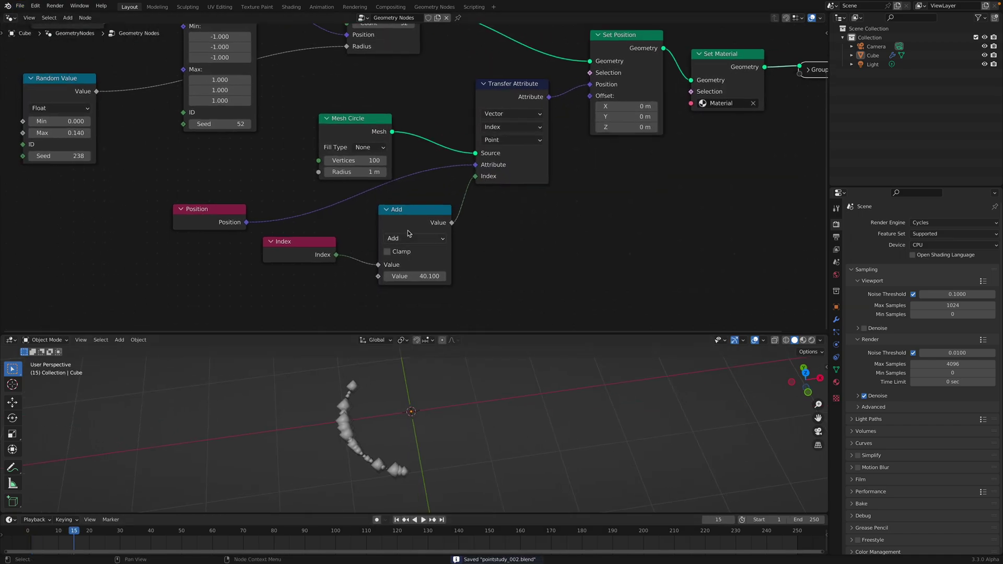
mouse_move(418, 276)
left_mouse_down()
mouse_move(470, 275)
mouse_move(415, 276)
left_mouse_up()
middle_click_drag(505, 232, 385, 224)
left_click(393, 226)
scroll(450, 222, "down", 2)
Move the Group Output and Set Material nodes farther from Set Position
left_click_drag(513, 83, 519, 79)
left_click(580, 100)
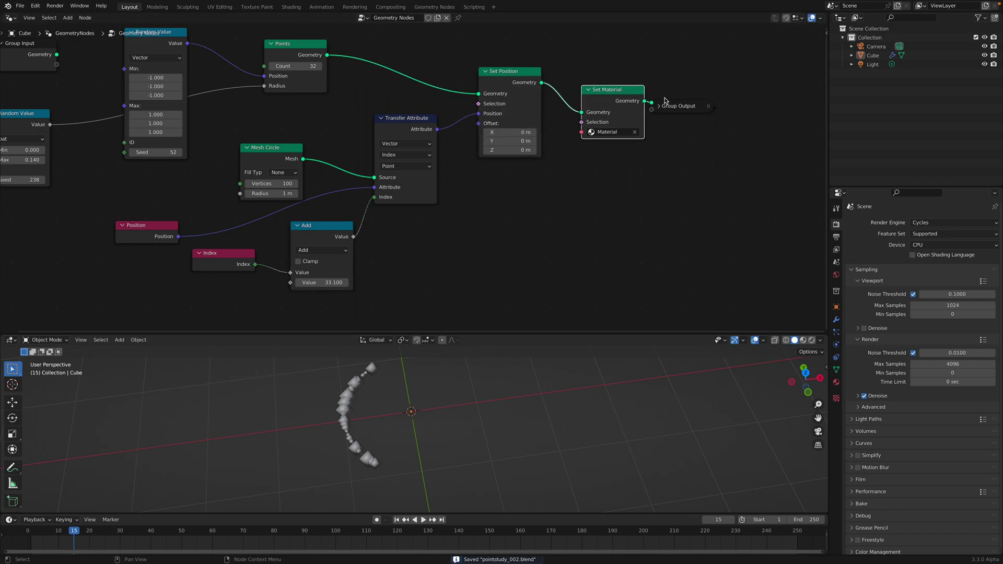
left_click_drag(679, 105, 742, 124)
left_click_drag(600, 97, 632, 89)
Move the Mesh Circle node slightly, set its Radius to 1.16 m and save the file
left_click_drag(284, 147, 300, 132)
left_click_drag(288, 179, 304, 179)
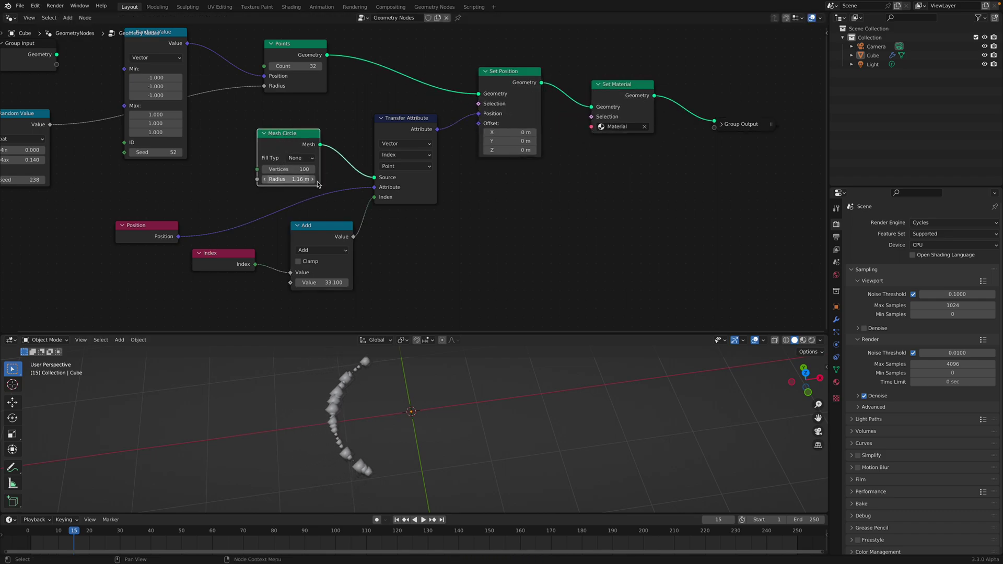
key("ctrl+s")
Spread Set Material and Group Output out to leave a wide gap after Set Position for another node
middle_click_drag(576, 159, 422, 184)
scroll(418, 180, "up", 1)
left_click_drag(581, 135, 583, 143)
left_click_drag(486, 103, 535, 99)
left_click_drag(606, 146, 703, 156)
left_click_drag(524, 98, 567, 107)
left_click_drag(699, 157, 740, 162)
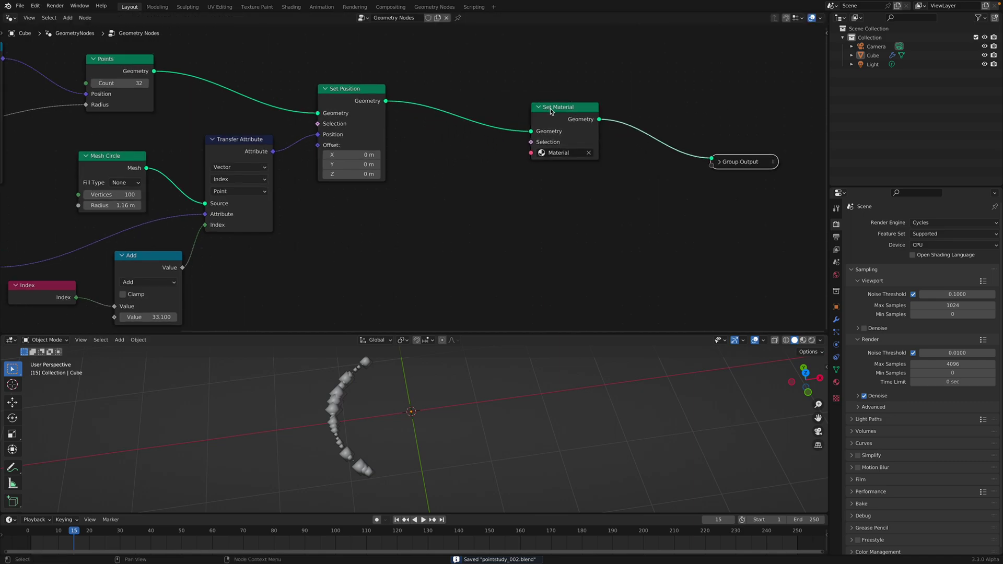
left_click_drag(550, 108, 604, 117)
Insert an Instance on Points node on the link between Set Position and Set Material
key("shift+a")
left_click(504, 108)
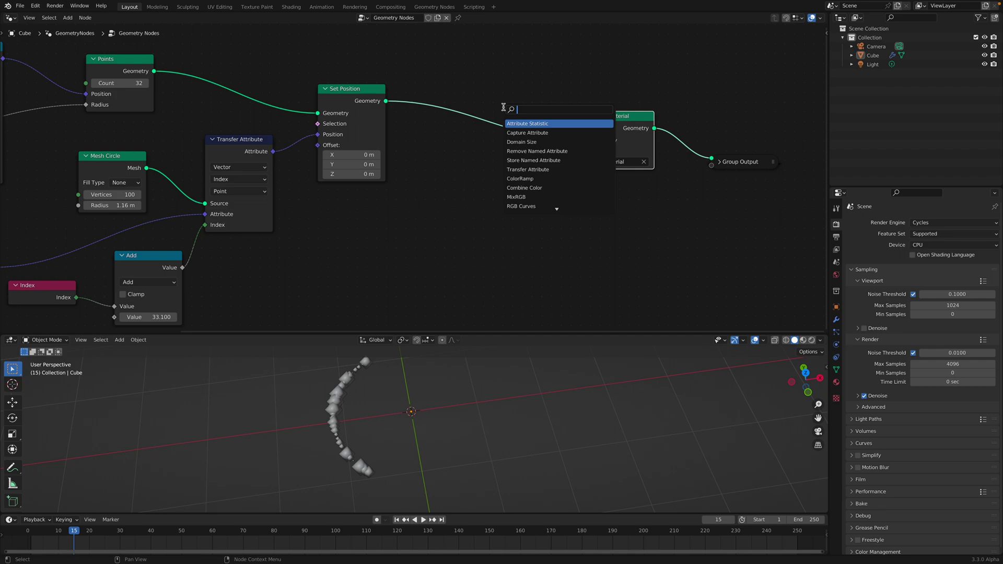
type("instan")
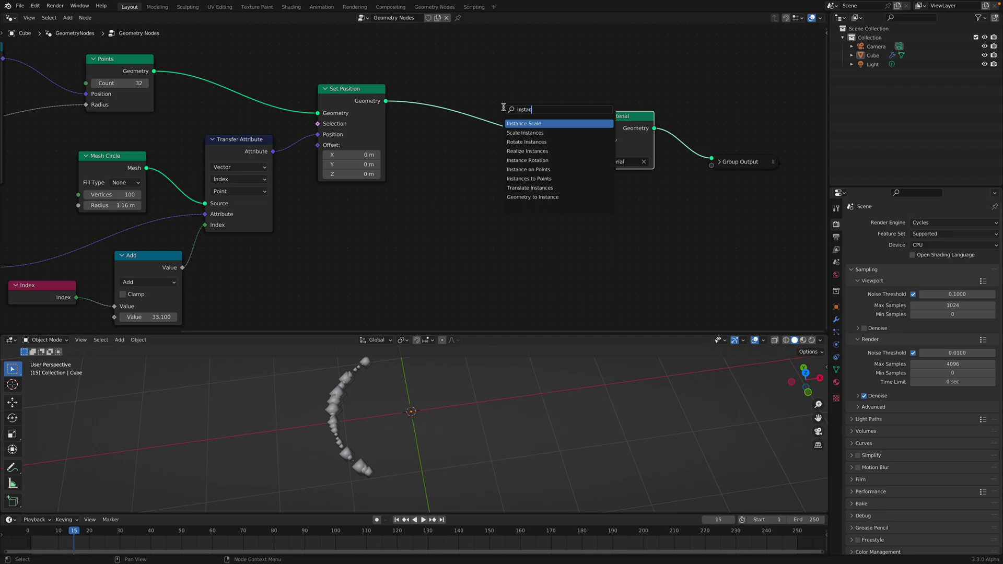
left_click(530, 169)
left_click(415, 101)
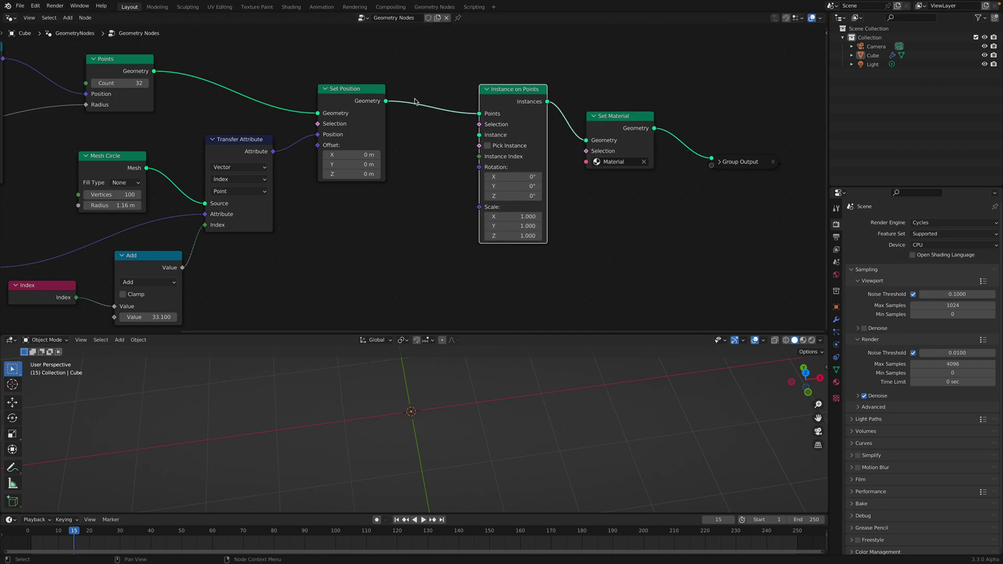
Connect a new Ico Sphere of 0.2 m radius to the Instance input of Instance on Points and save the file
middle_click_drag(448, 154, 480, 137)
key("shift+a")
left_click(445, 201)
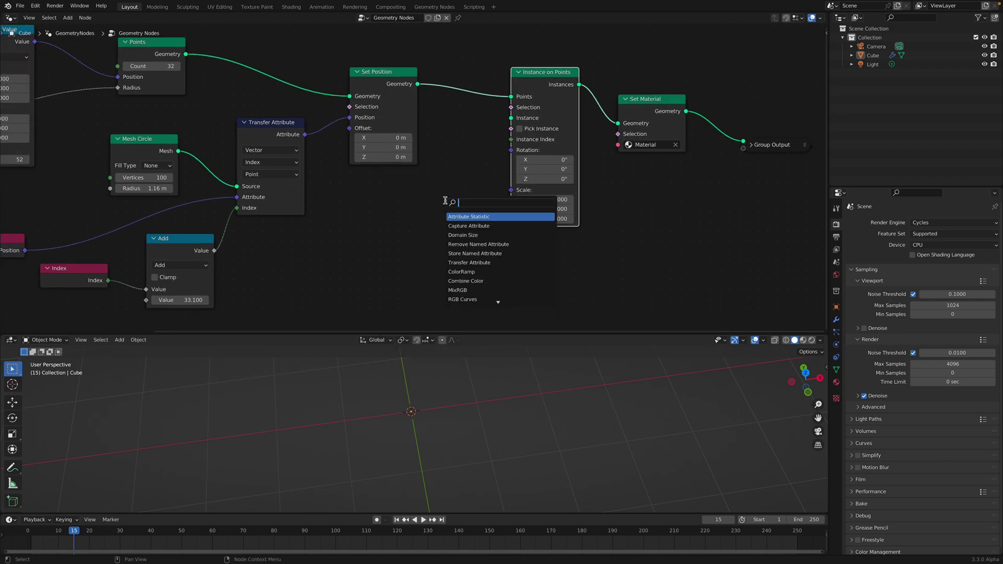
type("ico")
key("Return")
left_click(453, 207)
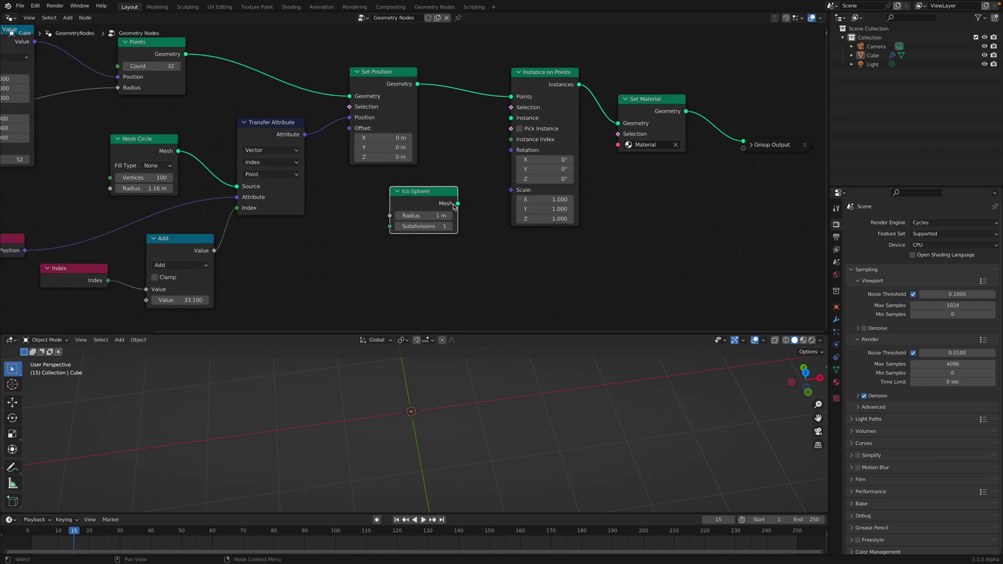
left_click_drag(458, 204, 511, 118)
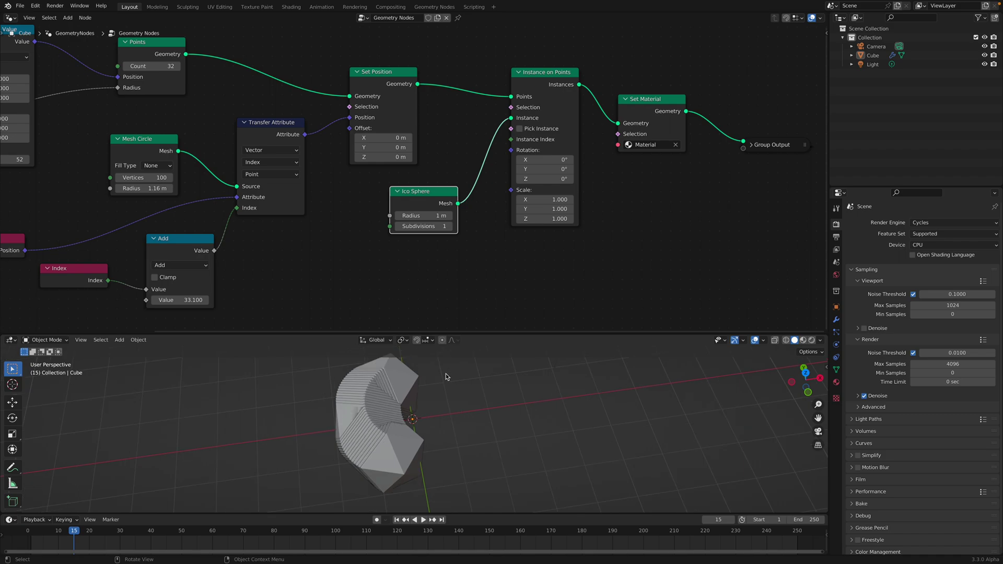
left_click_drag(434, 216, 405, 215)
key("ctrl+s")
Review the node chain from Set Position back to the Points node and its Random Value inputs
middle_click_drag(398, 111, 403, 122)
scroll(402, 120, "up", 2)
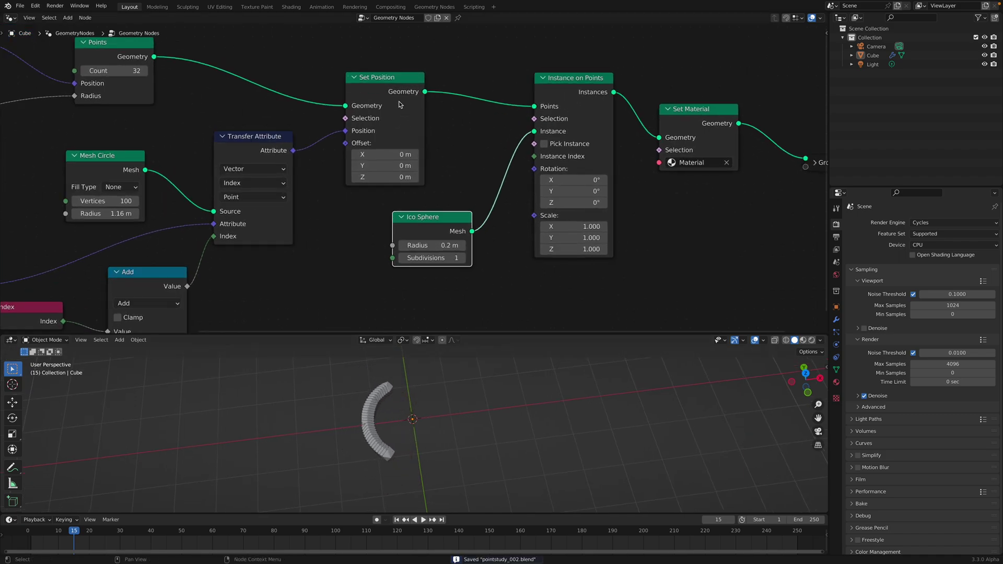
left_click_drag(401, 102, 397, 95)
scroll(397, 95, "down", 3)
middle_click_drag(398, 95, 482, 130)
left_click_drag(257, 88, 264, 93)
middle_click_drag(264, 95, 399, 112)
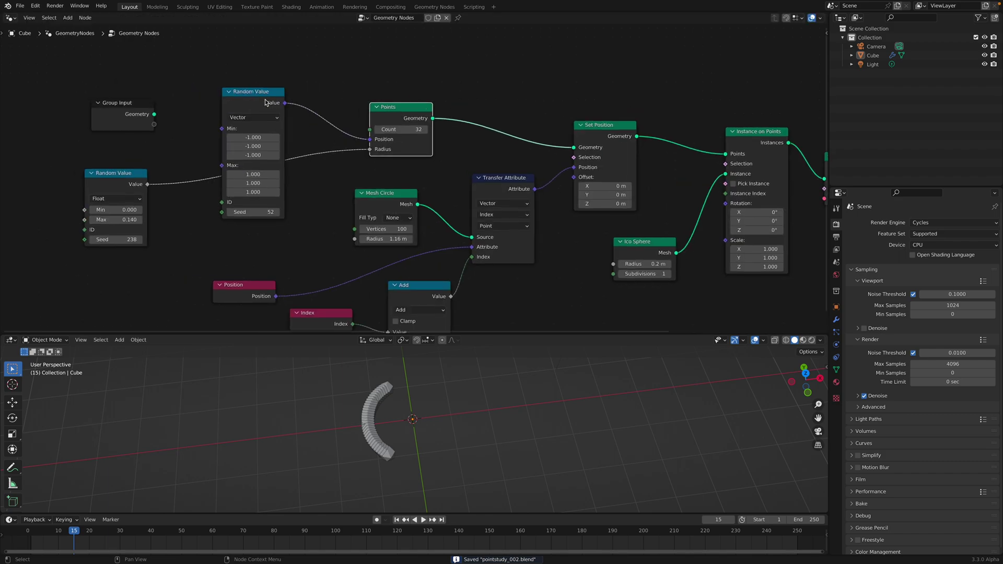
left_click_drag(266, 94, 273, 85)
middle_click_drag(322, 97, 202, 87)
middle_click_drag(616, 133, 472, 95)
Space the Instance on Points, Set Material and Group Output nodes apart and save the file
left_click_drag(472, 94, 494, 98)
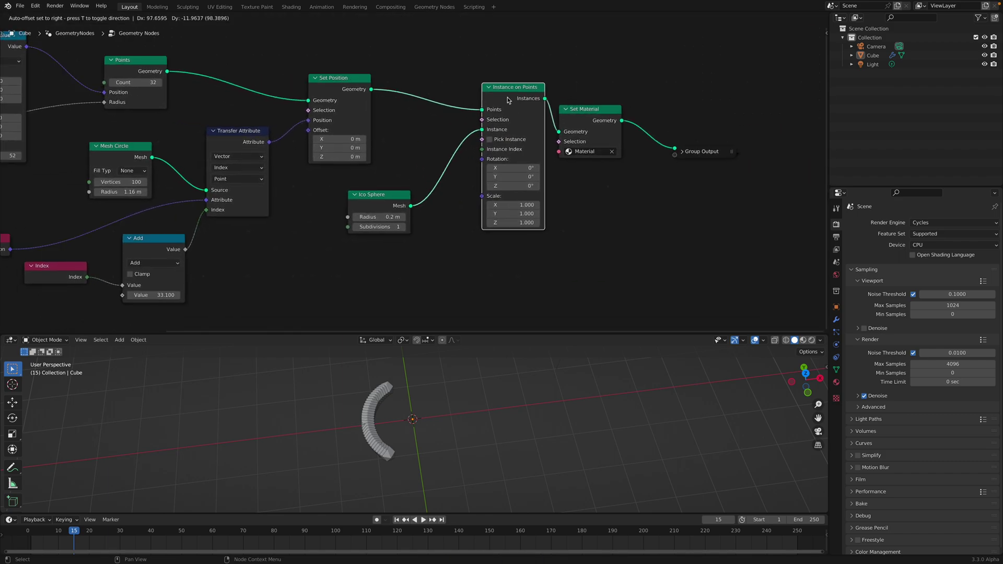
left_click_drag(597, 119, 625, 119)
left_click_drag(703, 156, 764, 165)
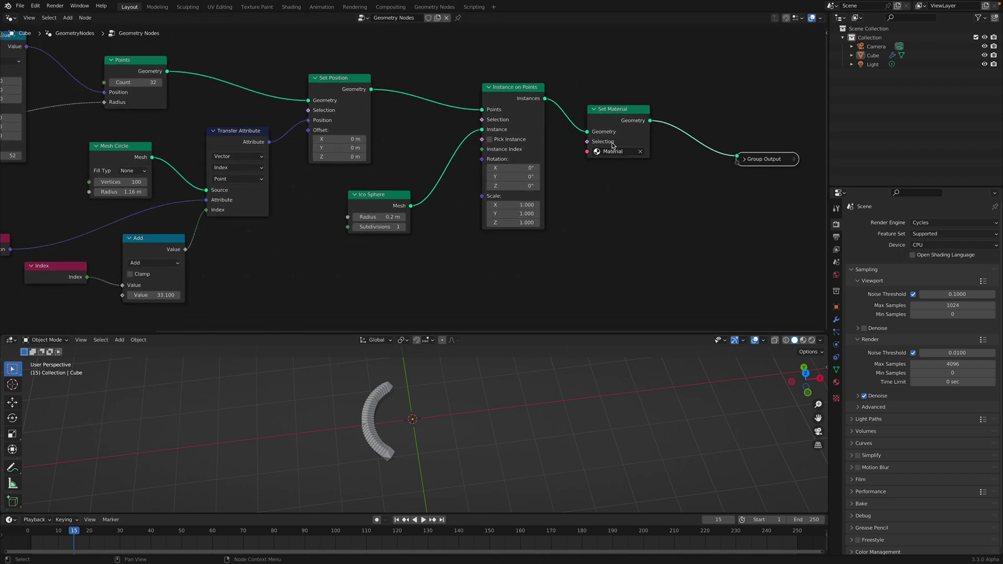
left_click_drag(616, 110, 667, 117)
left_click_drag(514, 87, 530, 85)
key("ctrl+s")
Add a Transfer Attribute node beside the Ico Sphere, below Instance on Points
key("shift+a")
type("s")
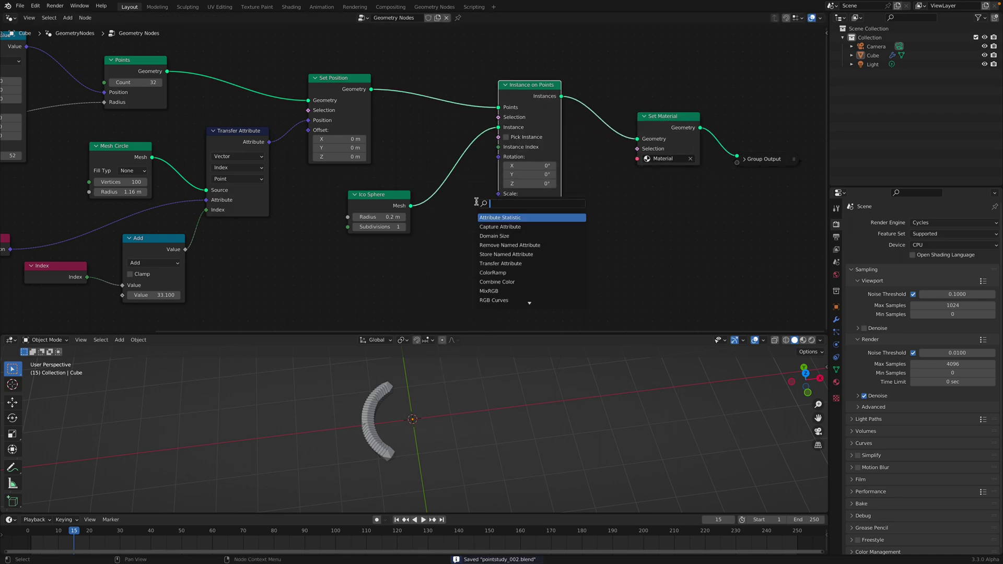
type("tran")
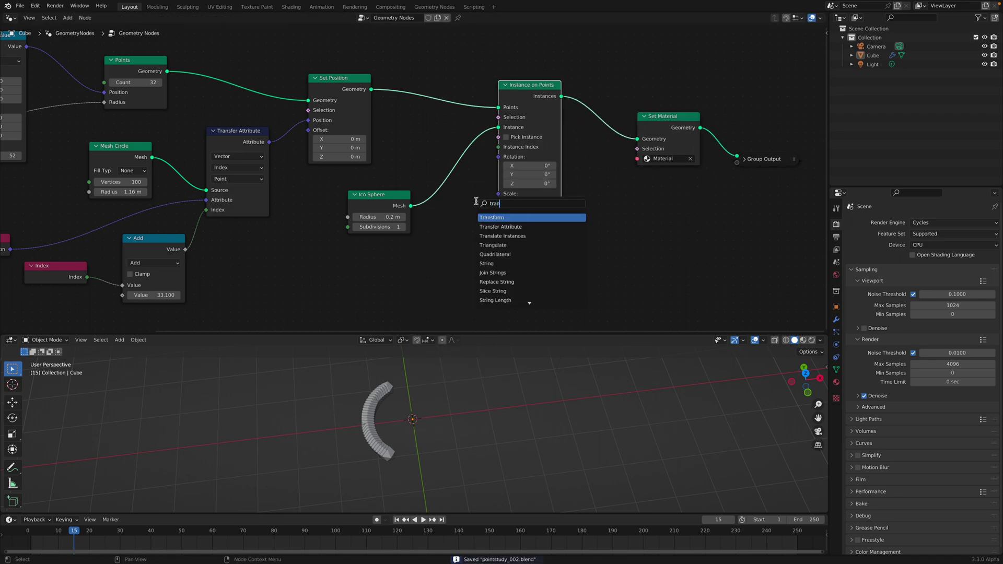
key("Down")
key("Return")
left_click(424, 220)
Add a Radius input node beside the new Transfer Attribute node, below the Ico Sphere, and save the file
key("shift+a")
type("s")
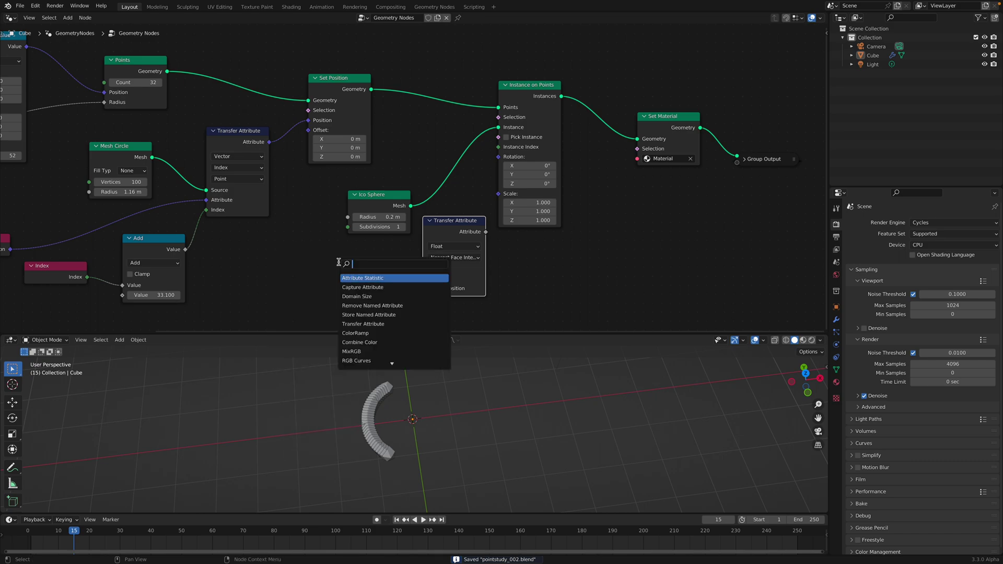
type("radius")
key("Return")
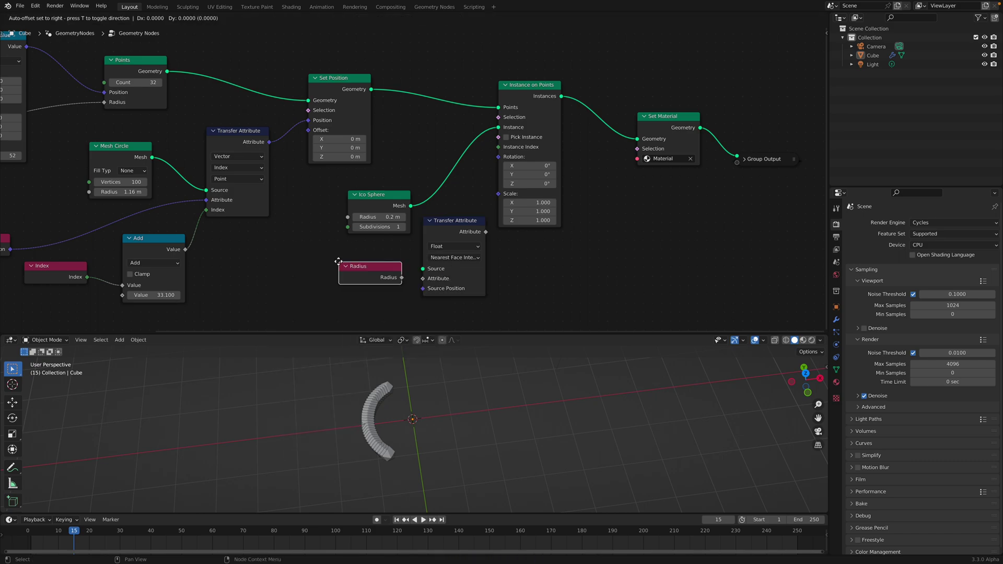
left_click(336, 247)
key("ctrl+s")
Feed Set Position's geometry and Radius into the new Transfer Attribute, set its mapping to Index, and connect it to Instance on Points' Scale
left_click_drag(370, 90, 415, 220)
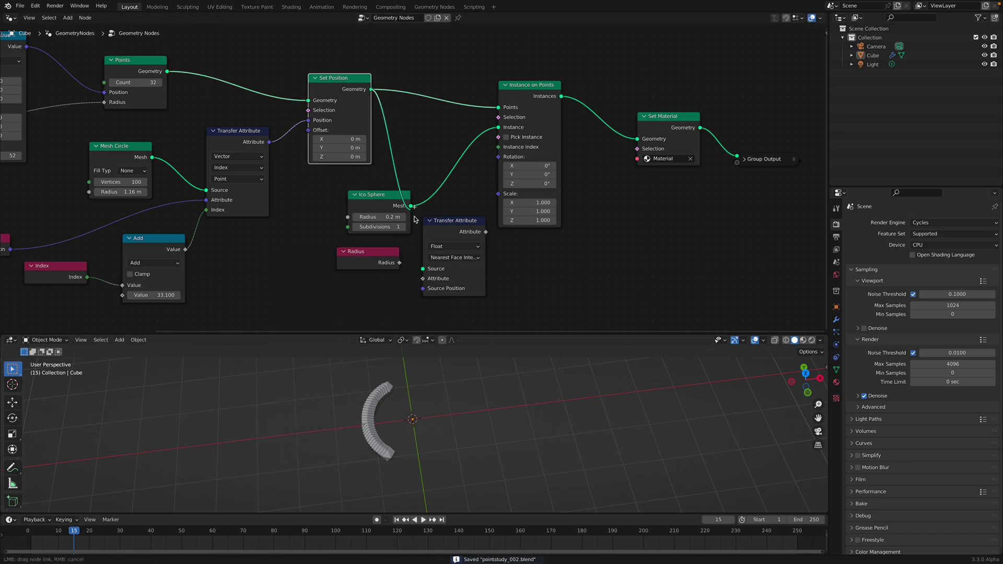
mouse_move(426, 269)
left_mouse_down()
mouse_move(411, 272)
mouse_move(425, 281)
left_mouse_up()
left_click(458, 258)
left_click(457, 287)
left_click_drag(461, 229, 460, 226)
middle_click_drag(457, 271, 454, 237)
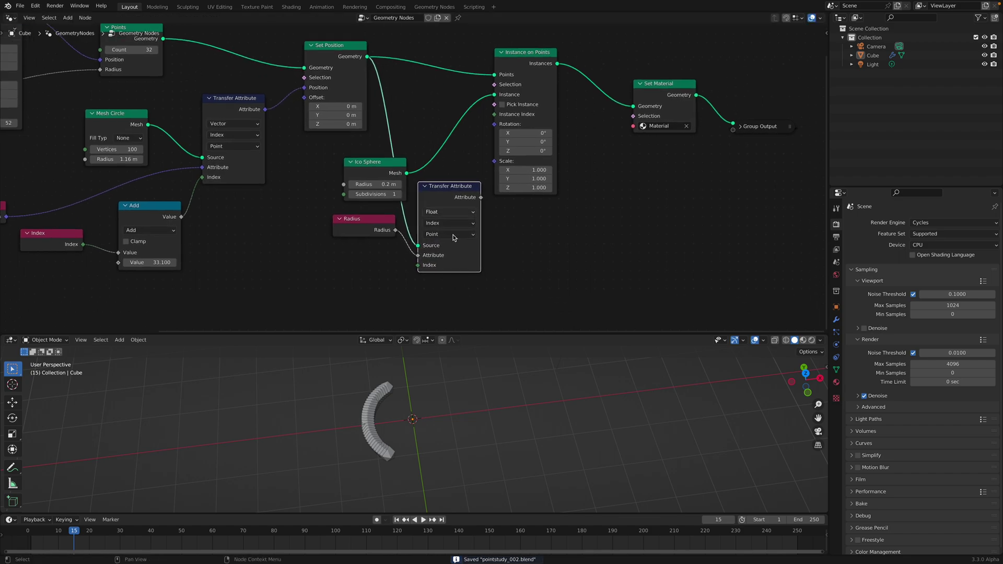
left_click_drag(537, 55, 562, 42)
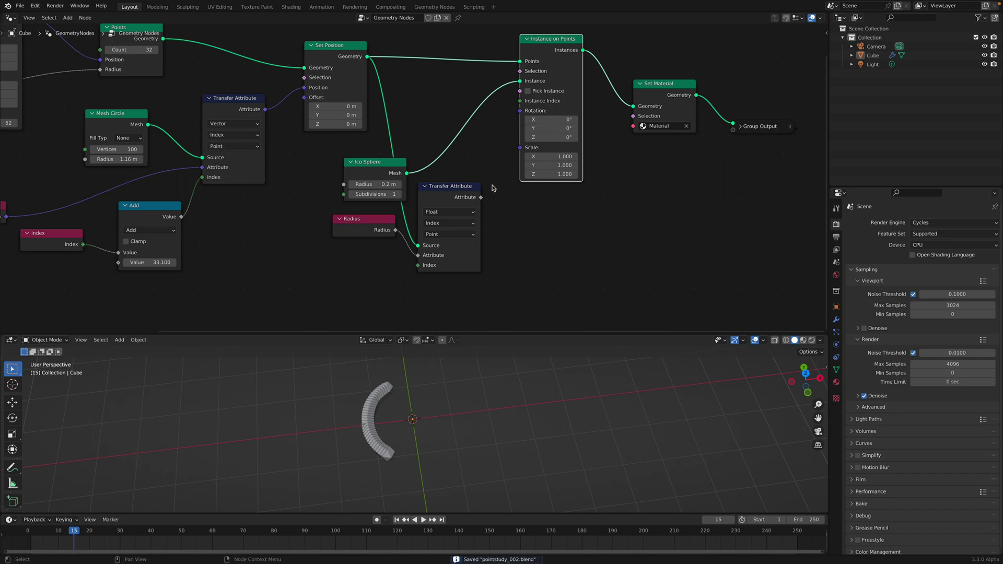
left_click_drag(480, 197, 521, 148)
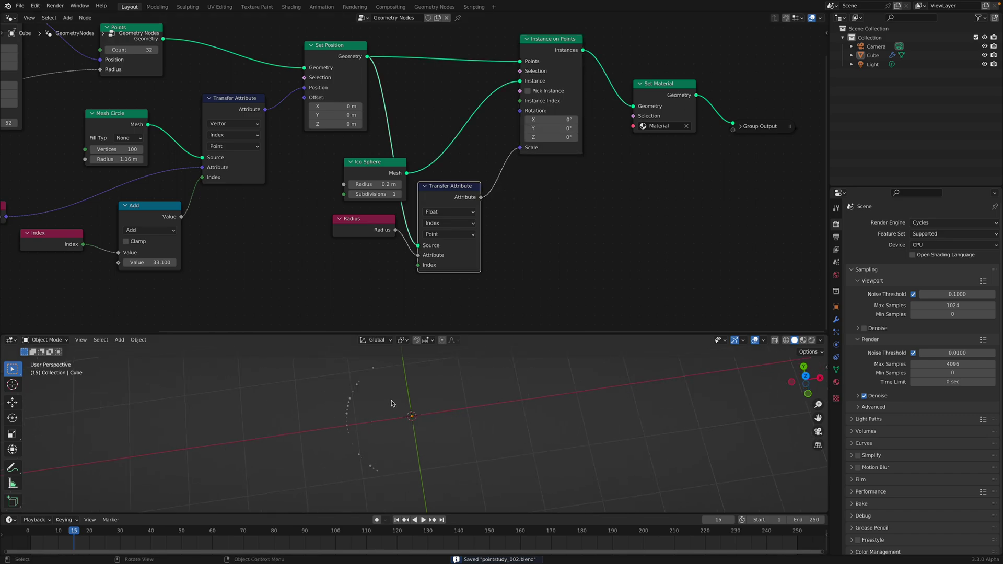
Set the vector Random Value seed to 120 and the float Random Value to Min 0.300 and Max 0.920, then save
middle_click_drag(246, 144, 340, 195)
scroll(340, 195, "up", 1)
middle_click_drag(180, 147, 337, 157)
scroll(337, 158, "up", 1)
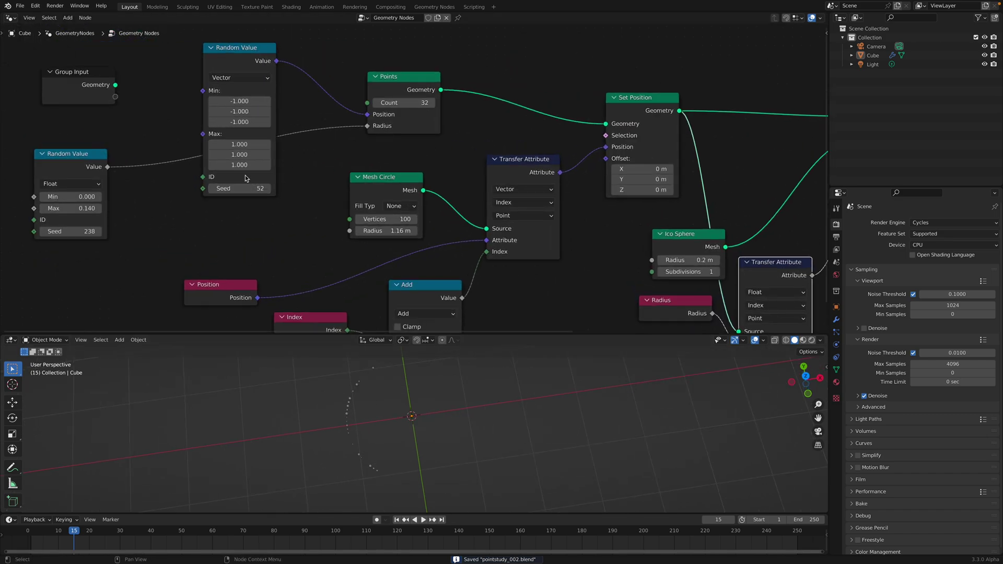
left_click_drag(240, 186, 277, 187, "shift")
middle_click_drag(156, 196, 195, 180)
mouse_move(131, 183)
left_mouse_down("shift")
mouse_move(145, 193)
mouse_move(125, 182)
left_mouse_up("shift")
key("ctrl+s")
Set the Mesh Circle to 64 vertices with a radius of 1.38 m
mouse_move(318, 186)
middle_mouse_down()
mouse_move(279, 178)
mouse_move(326, 189)
middle_mouse_up()
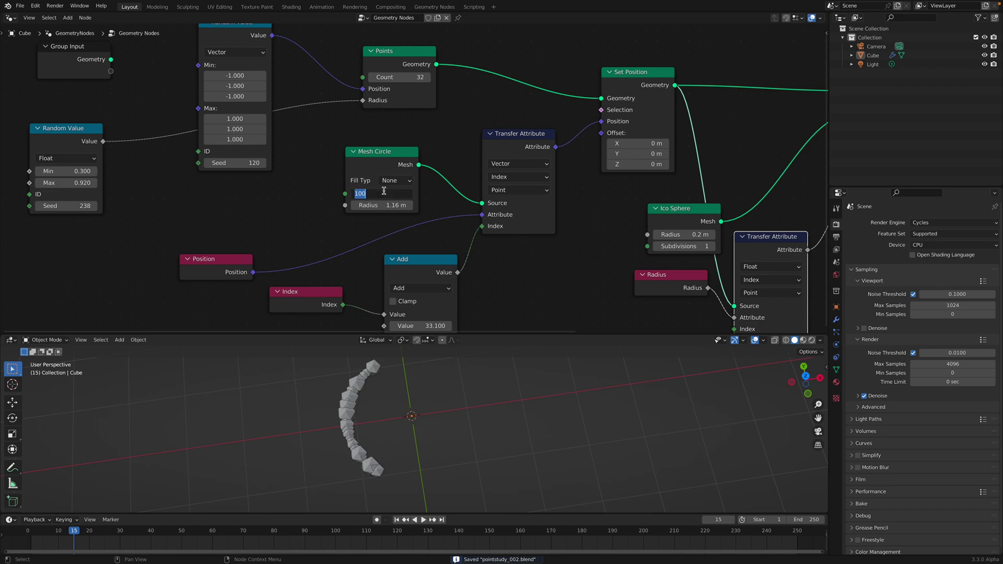
type("64")
key("Return")
middle_click_drag(403, 206, 390, 192)
left_click_drag(390, 192, 399, 192, "shift")
Set the index offset in the Add node to 17.100 and save the file
middle_click_drag(418, 186, 404, 137)
left_click_drag(404, 262, 362, 262, "shift")
key("ctrl+s")
Move the Ico Sphere node up between Set Position and Instance on Points, clear of the Transfer Attribute node
middle_click_drag(426, 223, 273, 224)
scroll(273, 224, "down", 4)
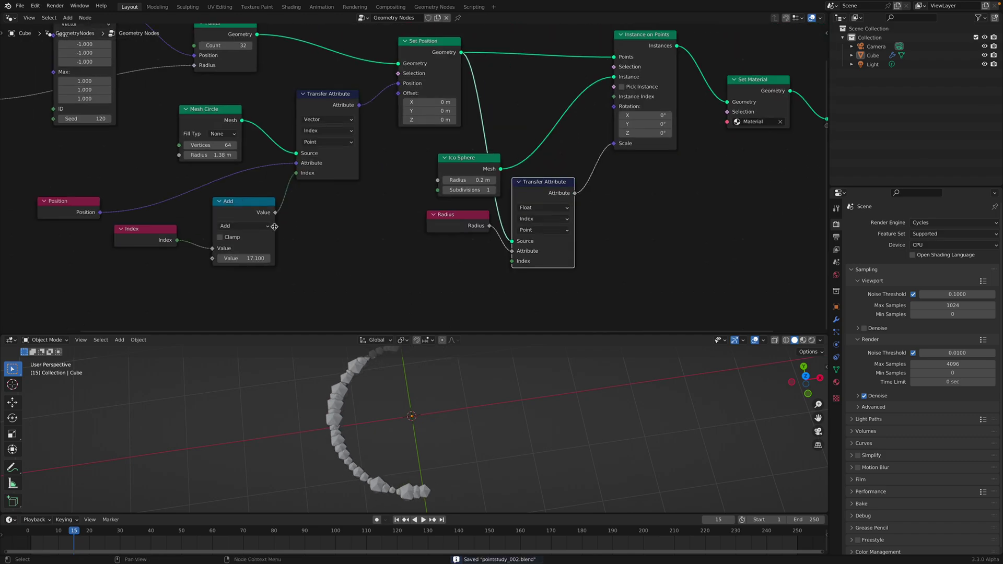
middle_click_drag(361, 213, 306, 209)
scroll(418, 181, "up", 2)
left_click_drag(401, 160, 471, 104)
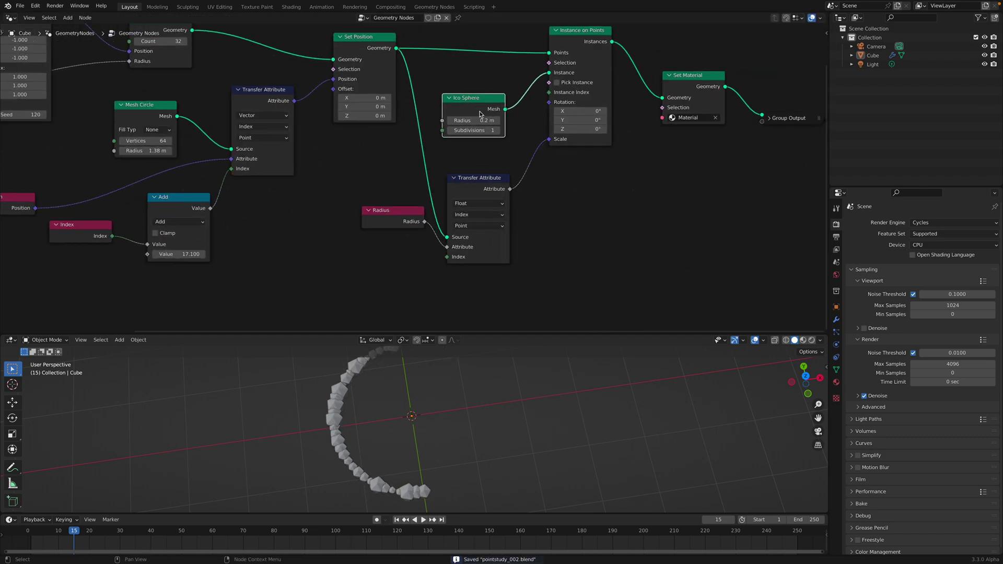
Try rotating the instances about Z in Instance on Points and reset the Z rotation to 0
middle_click_drag(485, 120, 405, 133)
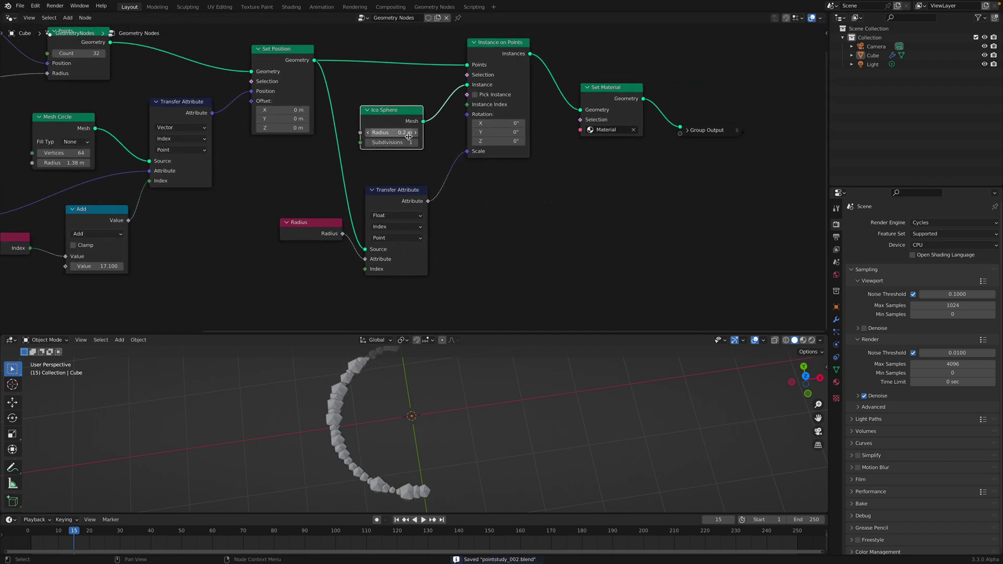
left_click_drag(495, 141, 520, 141)
left_click(494, 141)
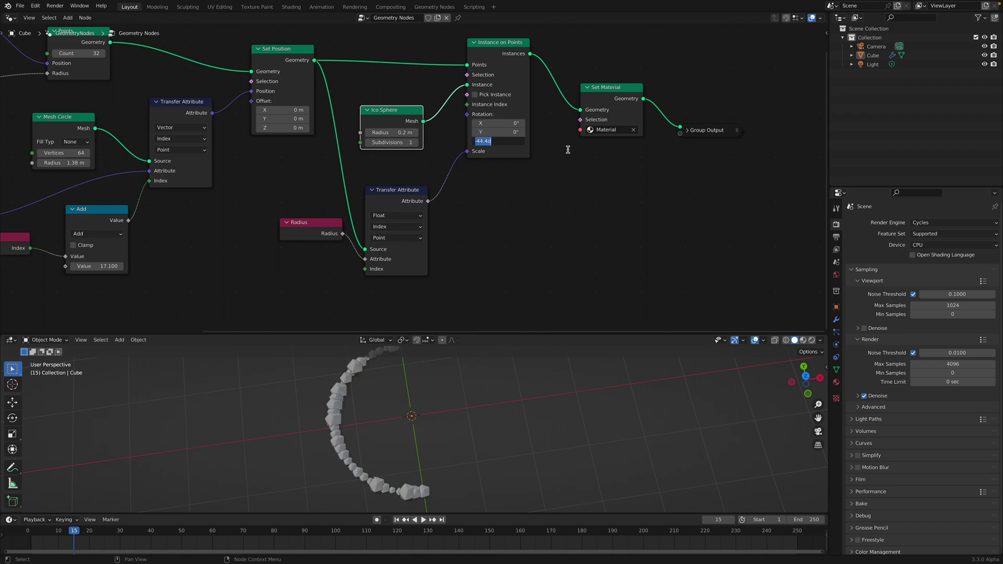
type("0")
key("Return")
Save the file, preview the spheres in Rendered shading with a taller 3D viewport, and return to Solid shading
middle_click_drag(593, 133, 572, 147)
key("ctrl+s")
left_click(812, 340)
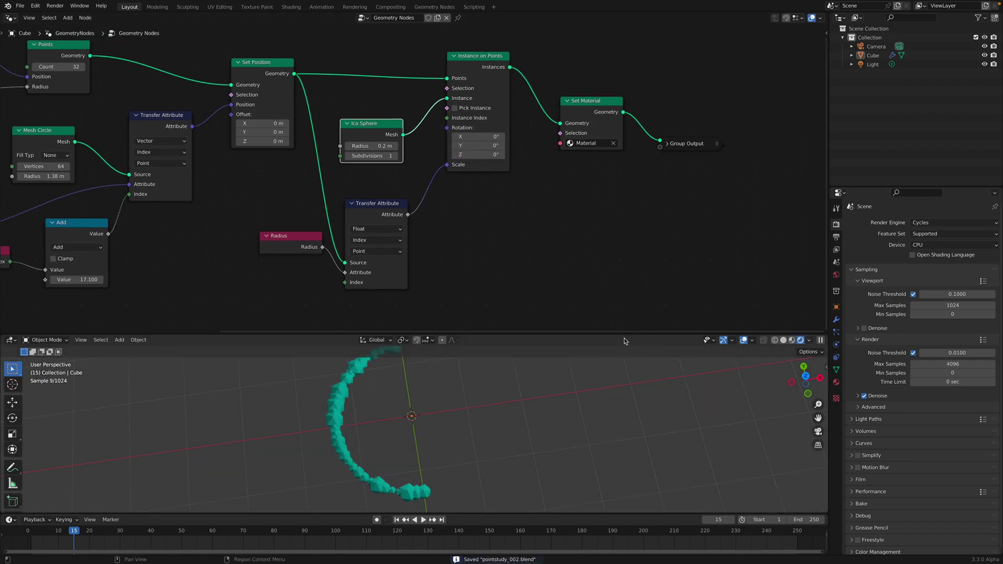
left_click_drag(612, 333, 611, 230)
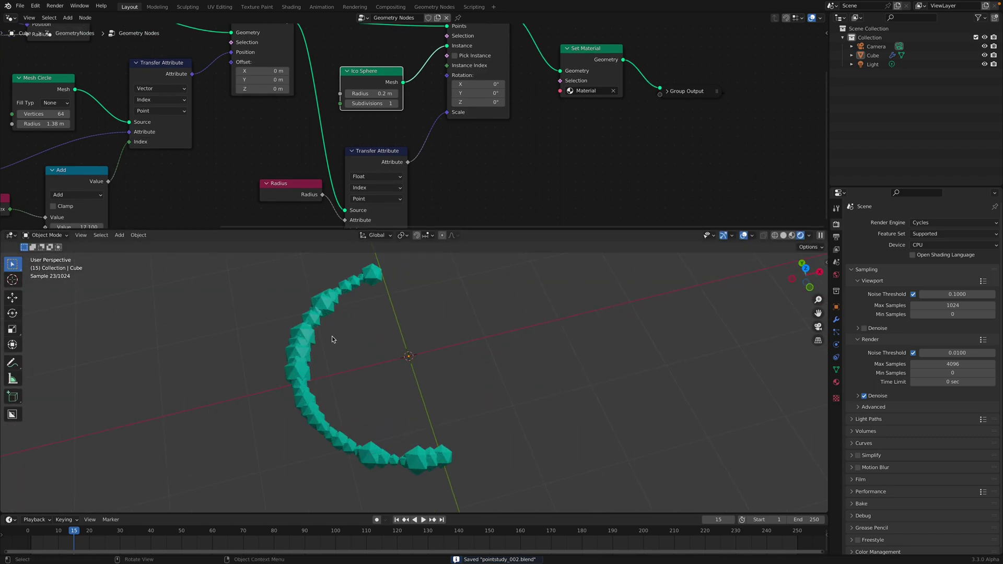
left_click(783, 236)
Shift Group Output and Set Material aside and insert a Points to Volume node after Instance on Points
scroll(726, 161, "down", 2)
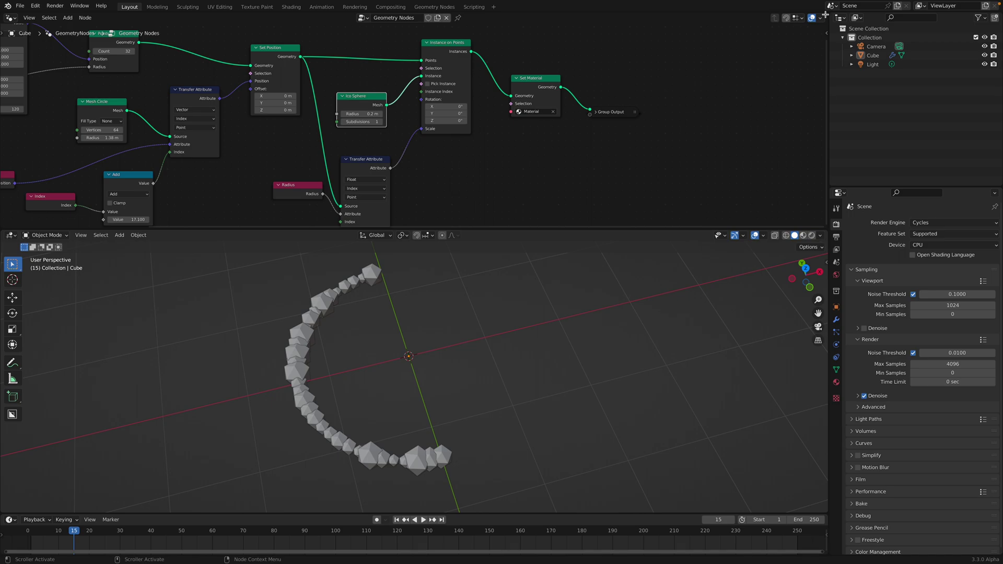
left_click_drag(614, 114, 701, 123)
left_click_drag(532, 86, 574, 85)
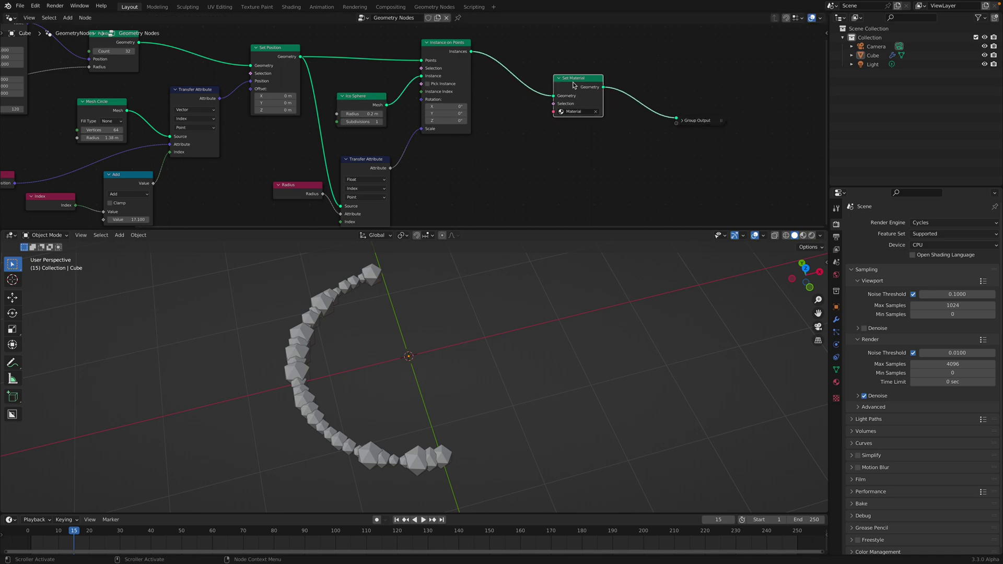
key("shift+a")
left_click(519, 75)
type("po")
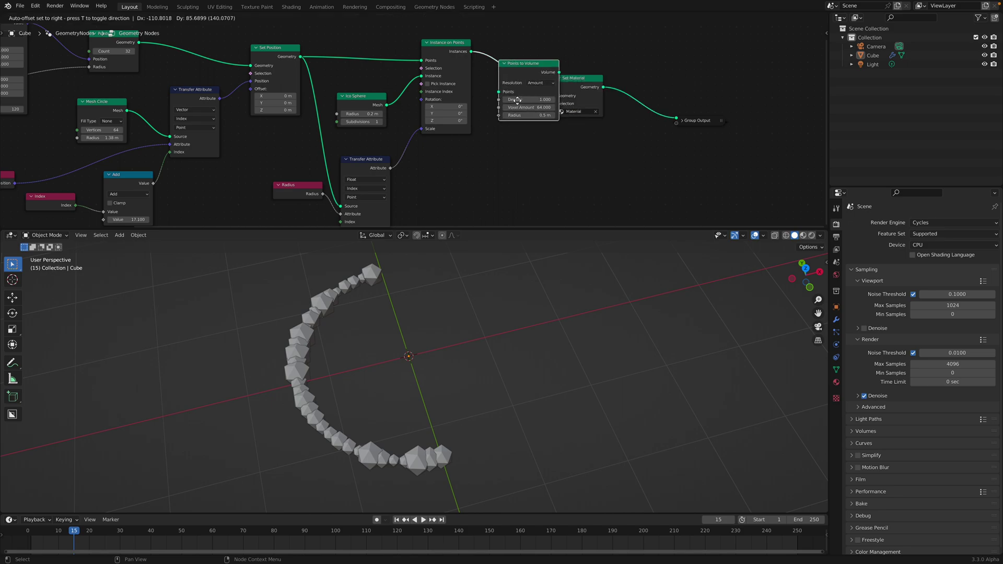
left_click(538, 119)
Insert a Volume to Mesh node between Points to Volume and Set Material
key("shift+a")
left_click(607, 78)
type("volu")
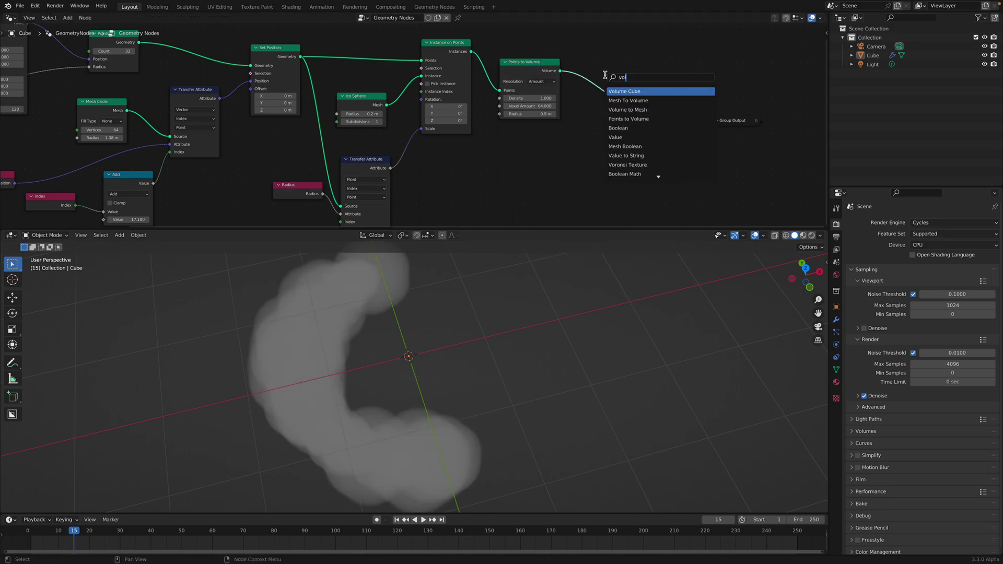
left_click(625, 110)
left_click(596, 106)
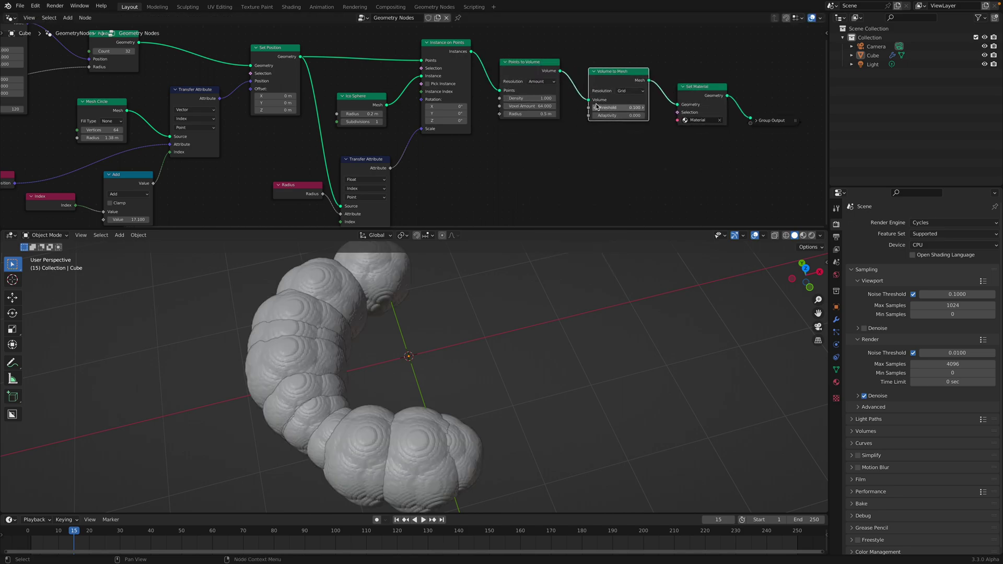
Save the file and play the animation briefly to check the meshed tube
middle_click_drag(529, 315, 507, 337)
key("ctrl+s")
key("space")
middle_click_drag(459, 365, 478, 353)
key("space")
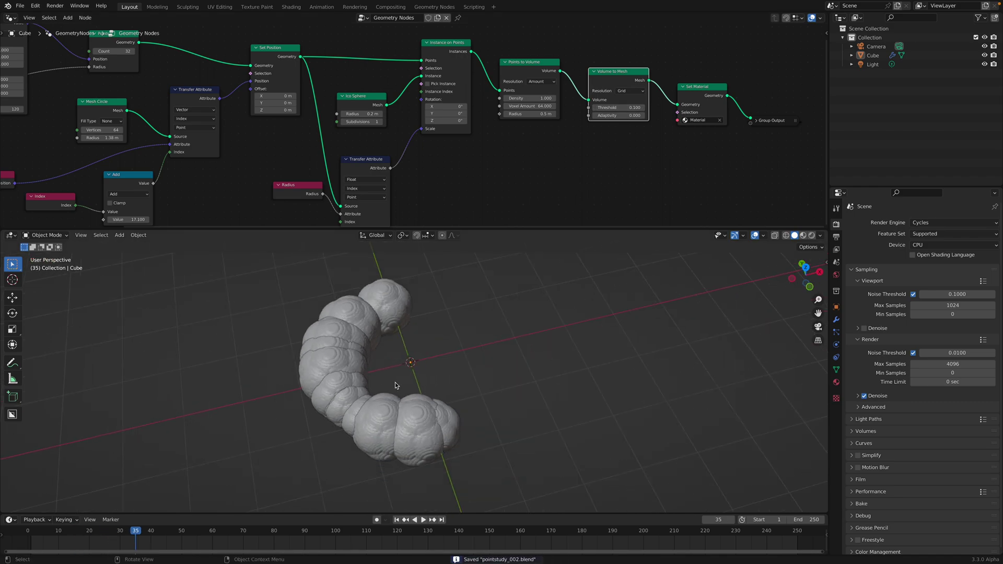
Set the index offset in the Add node to 17.120 and inspect the tube's surface up close
middle_click_drag(155, 213, 200, 182)
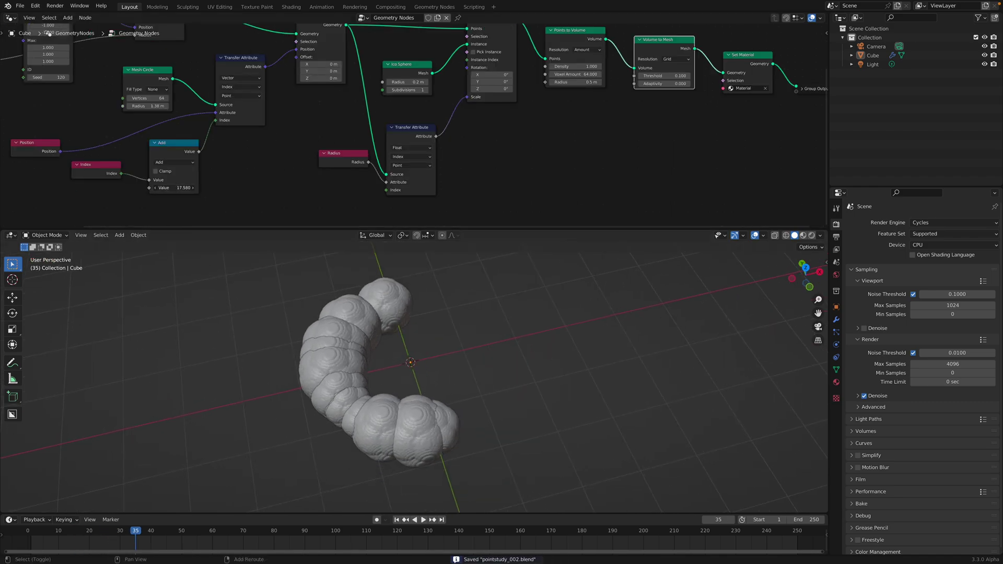
middle_click_drag(415, 319, 365, 381)
middle_click_drag(439, 360, 421, 387)
scroll(421, 387, "up", 5)
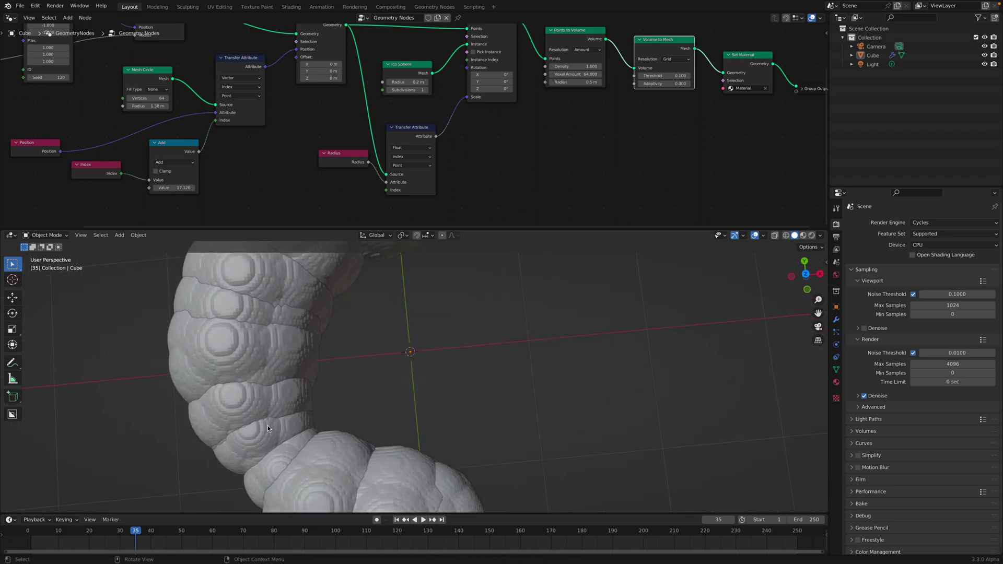
scroll(267, 425, "down", 3)
Insert a Realize Instances node between Instance on Points and Points to Volume
middle_click_drag(541, 127, 494, 185)
scroll(494, 185, "up", 2)
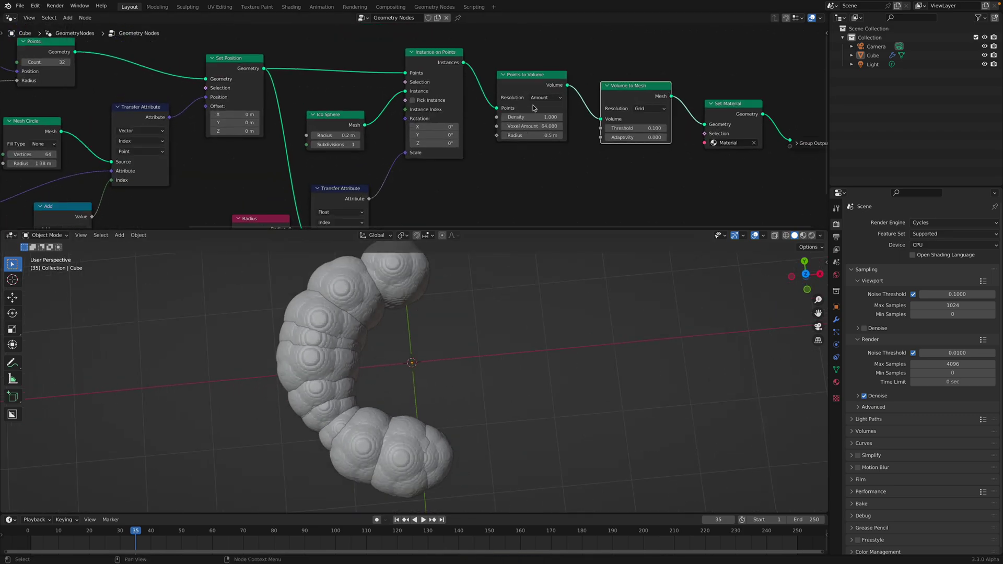
left_click_drag(524, 75, 533, 81)
key("shift+a")
left_click(519, 65)
type("realize")
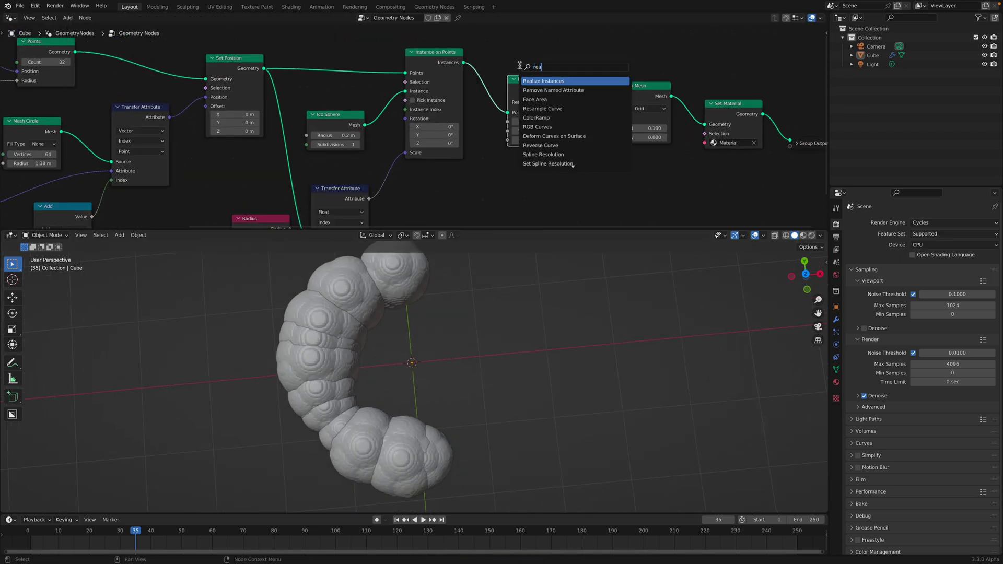
key("Return")
left_click(496, 70)
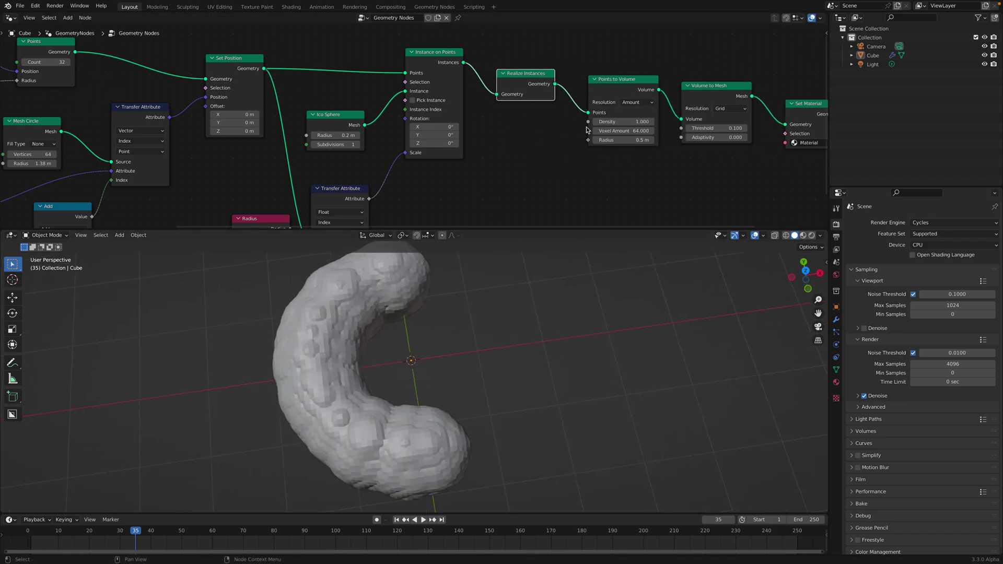
Set the Points to Volume radius to 0.16 m and save the file
left_click_drag(622, 140, 580, 140, "shift")
key("ctrl+s")
middle_click_drag(489, 265, 486, 264)
Tidy the layout of the Realize Instances, scale Transfer Attribute and Points to Volume nodes, and save the file
middle_click_drag(547, 170, 567, 138)
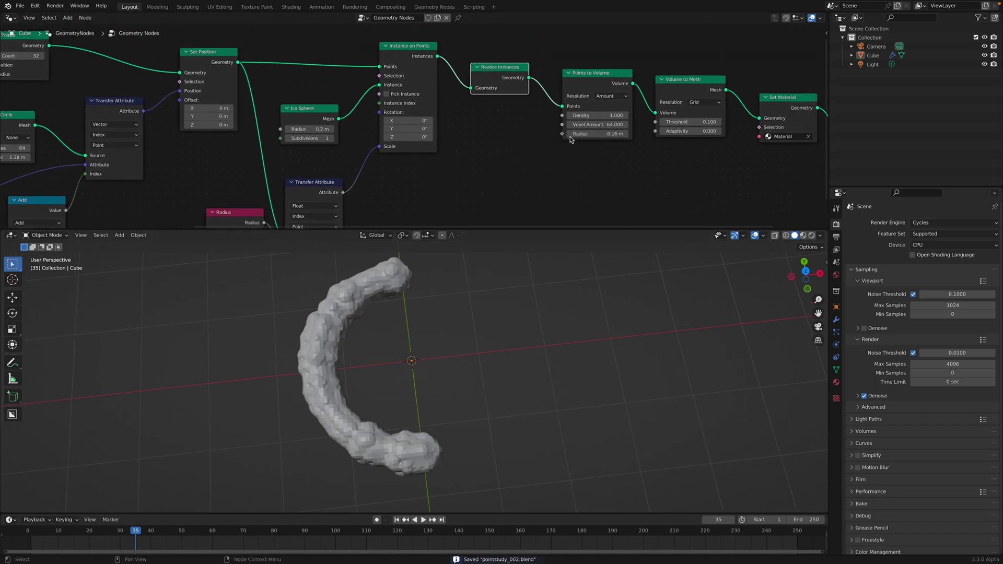
scroll(572, 132, "down", 1)
left_click_drag(479, 71, 480, 74)
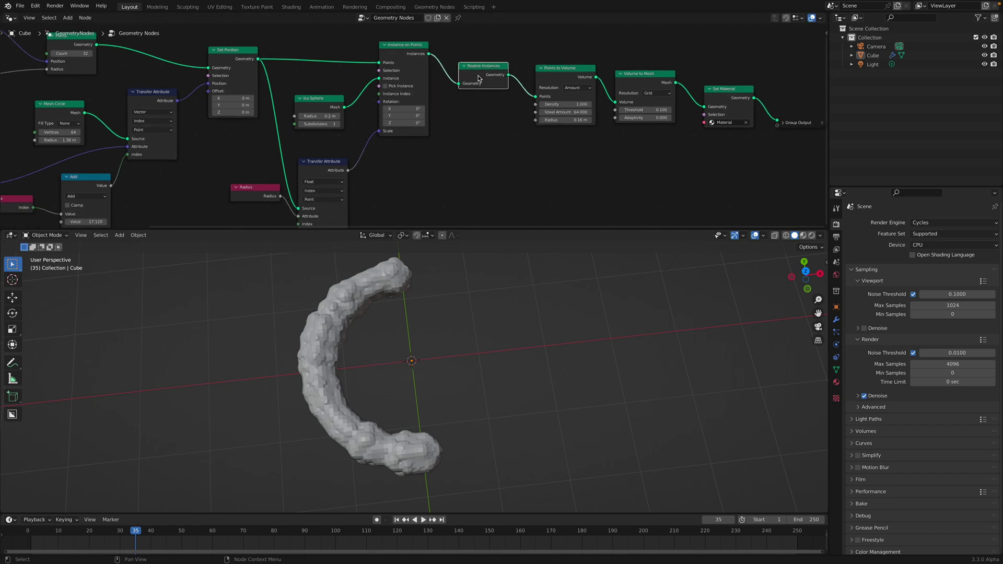
left_click_drag(331, 167, 511, 144)
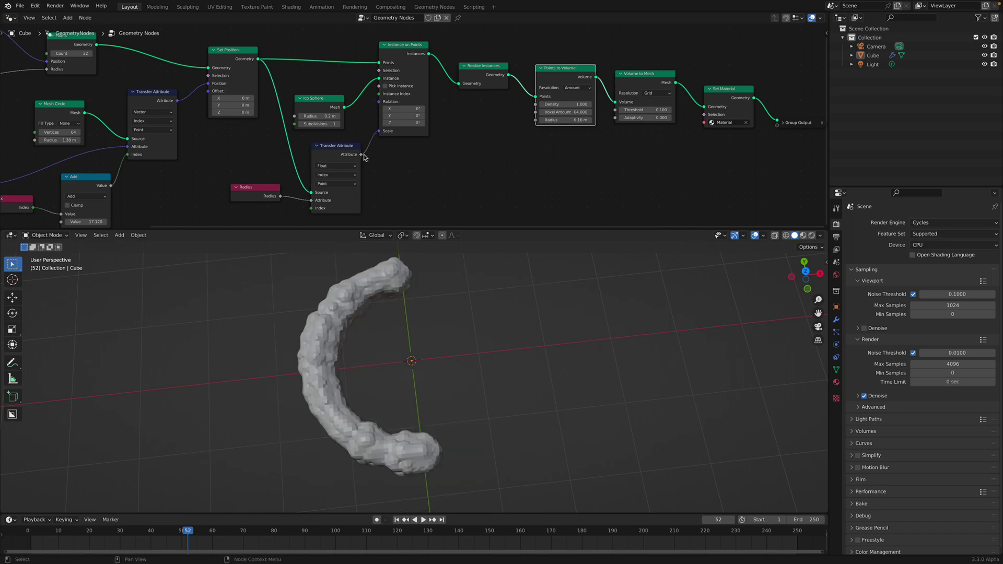
left_click_drag(345, 153, 333, 152)
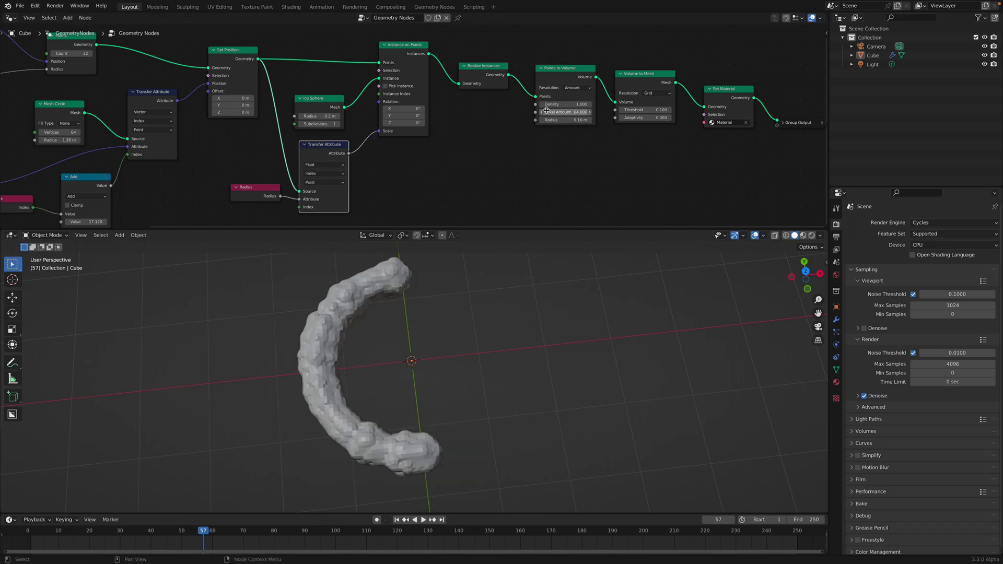
left_click_drag(560, 80, 558, 95)
key("ctrl+s")
left_click_drag(490, 75, 487, 73)
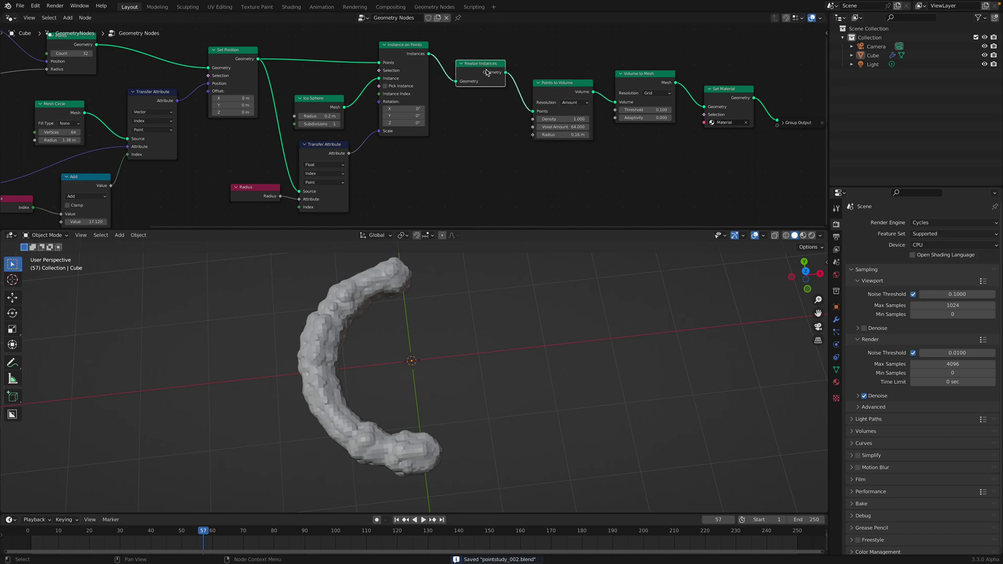
Try Pick Instance on the Instance on Points node during animation playback and turn it off again
key("space")
left_click(402, 87)
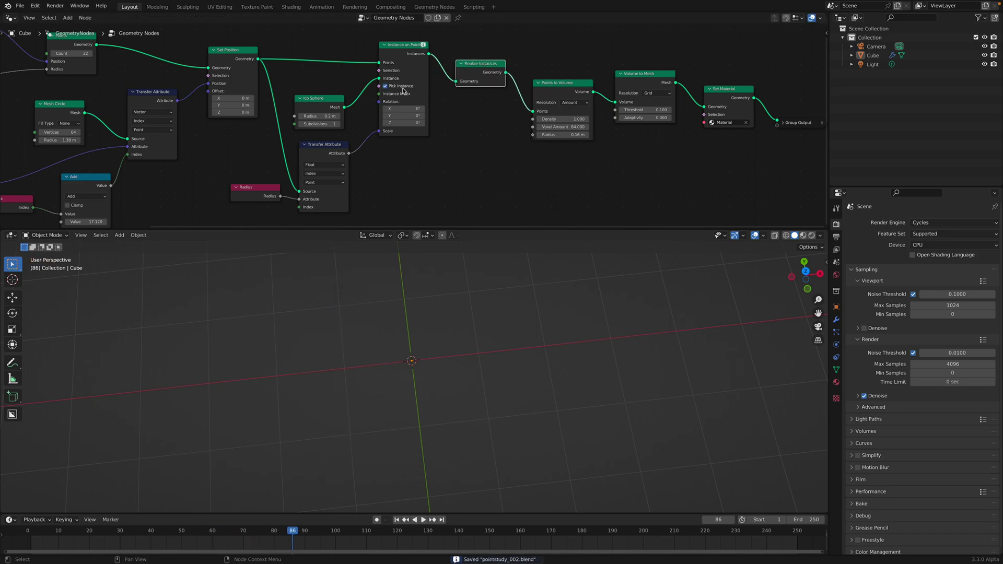
left_click(402, 87)
left_click(402, 86)
left_click(402, 86)
key("space")
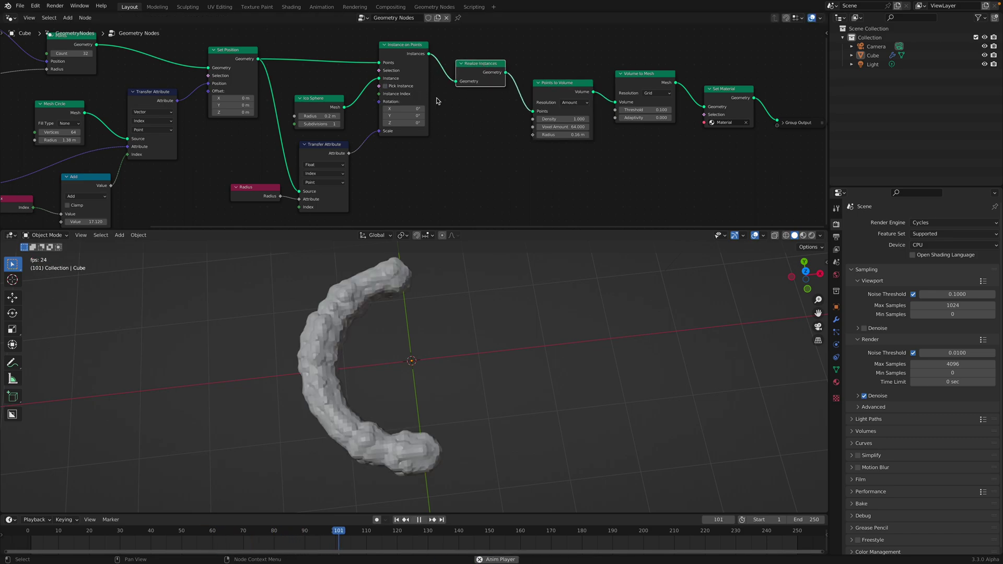
Set the Voxel Amount of Points to Volume to 128 and save the file
middle_click_drag(433, 102, 486, 106)
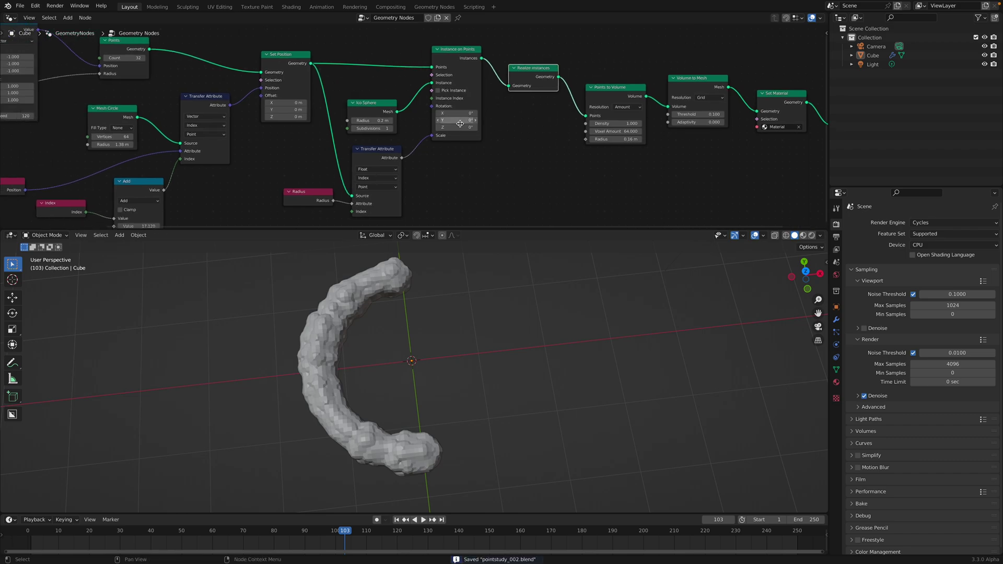
middle_click_drag(507, 274, 506, 289)
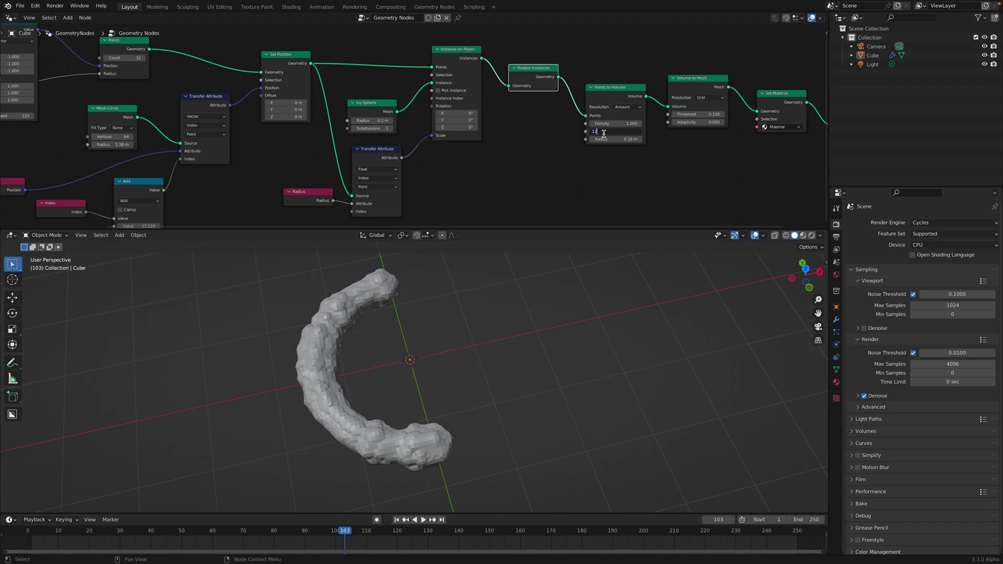
type("8")
key("Return")
key("ctrl+s")
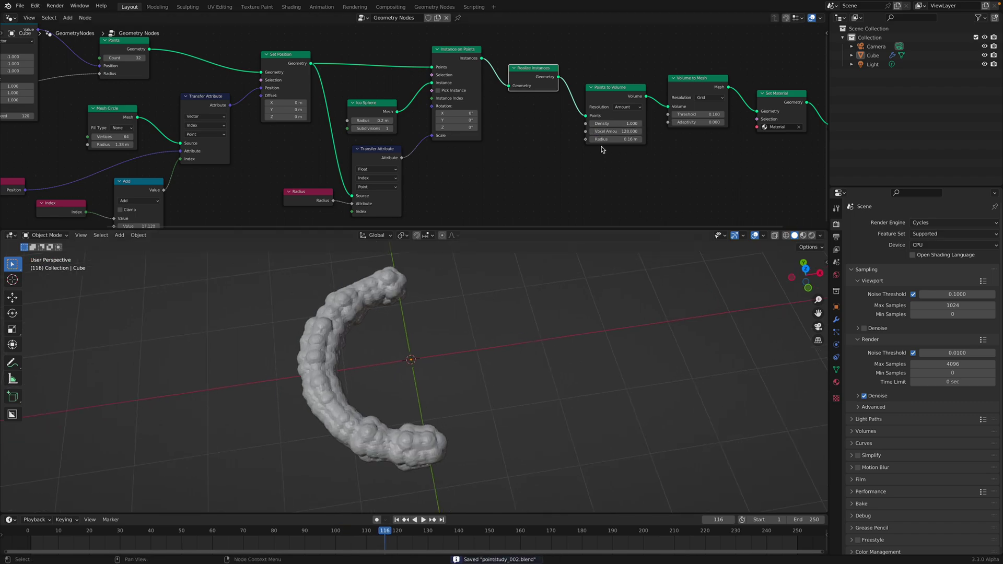
Mute the Realize Instances node and preview the animation with unmerged sphere instances
key("m")
key("m")
key("m")
key("space")
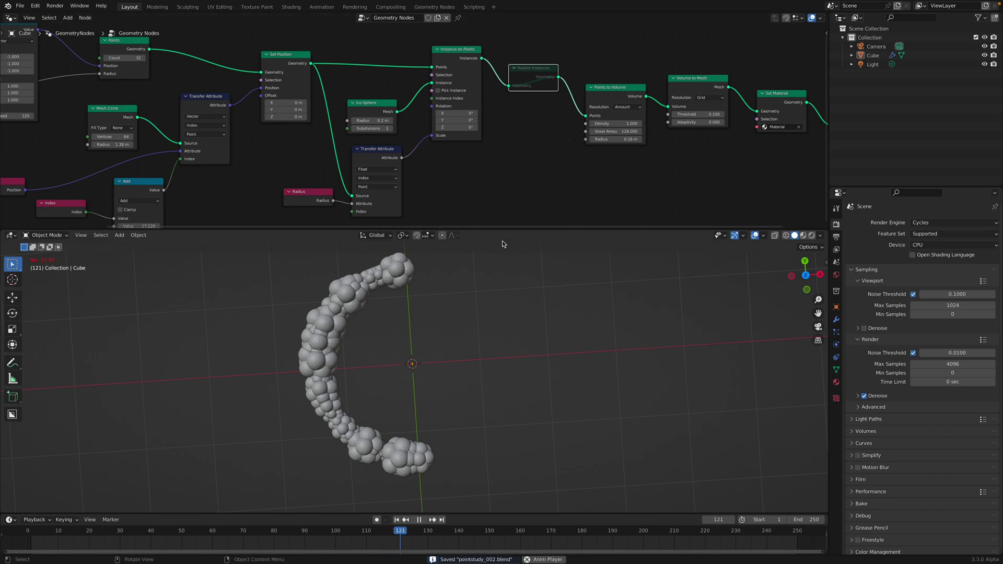
key("space")
Set the Add value on the circle's index to 28.520 and save the file
middle_click_drag(304, 168, 398, 123)
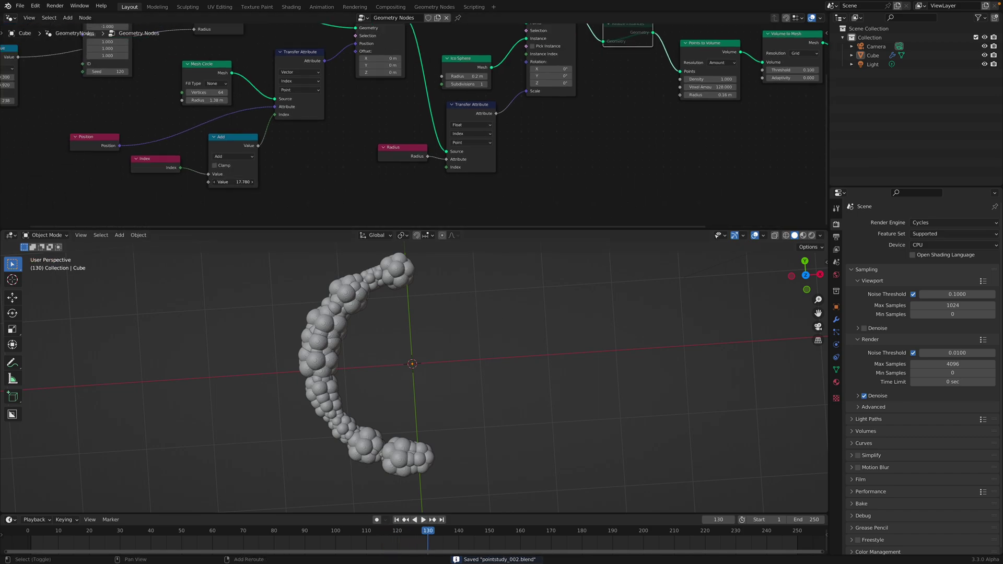
left_click_drag(235, 181, 199, 181)
key("ctrl+s")
Add a Noise Texture node below Transfer Attribute and connect its Color to the Offset of Set Position
middle_click_drag(274, 160, 321, 159)
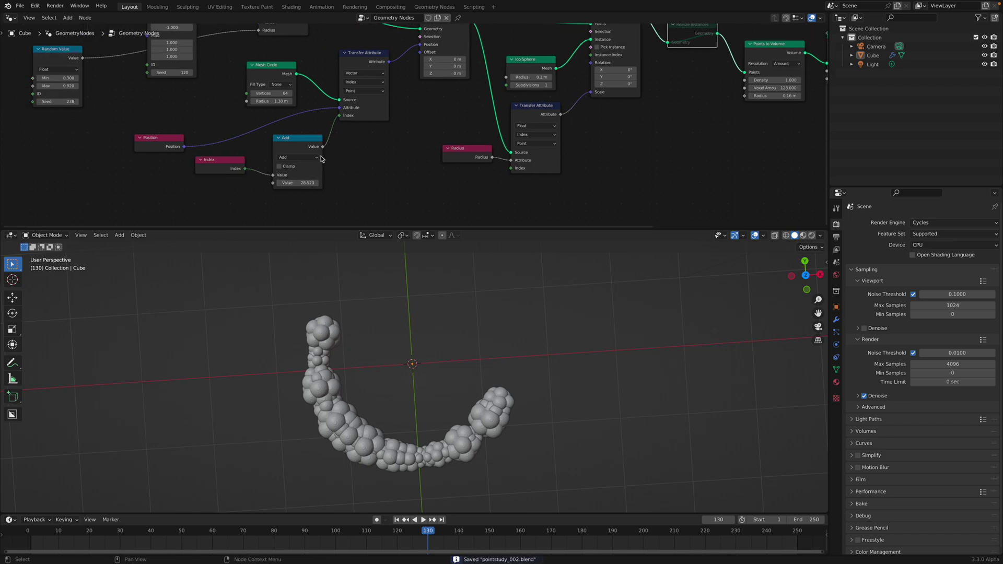
scroll(345, 121, "down", 4)
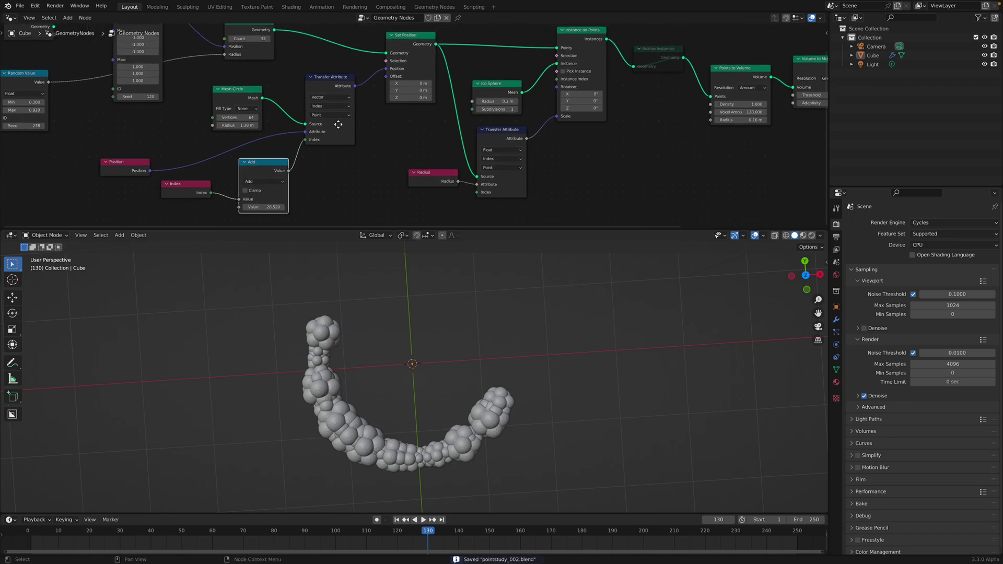
middle_click_drag(349, 129, 349, 117)
key("shift+a")
left_click(340, 157)
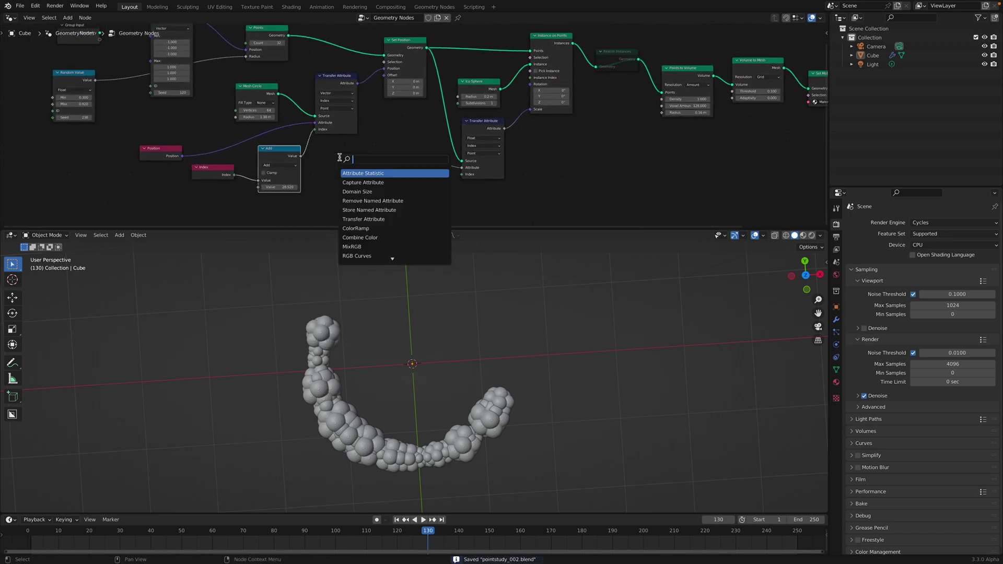
type("noise")
key("Down")
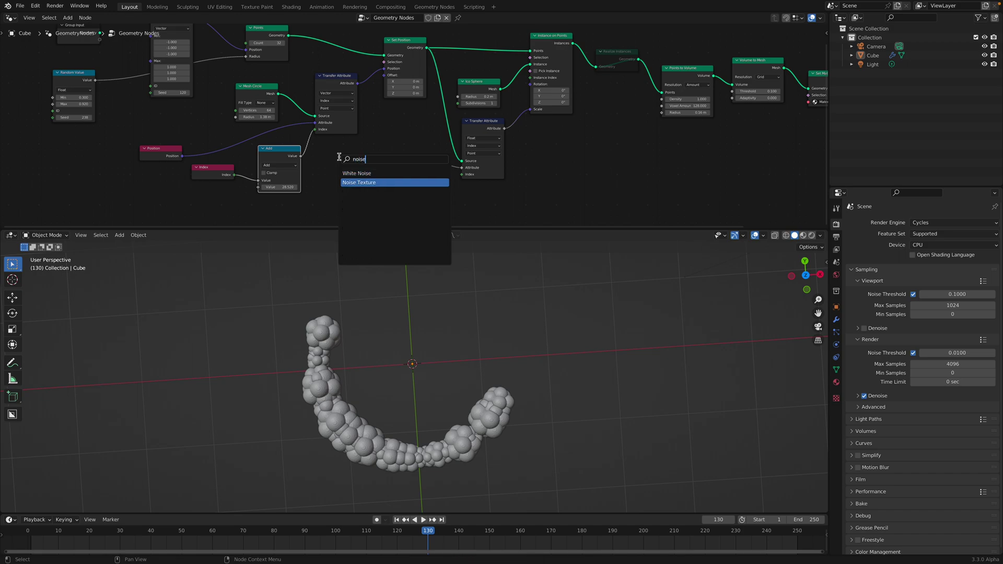
key("Return")
left_click(321, 162)
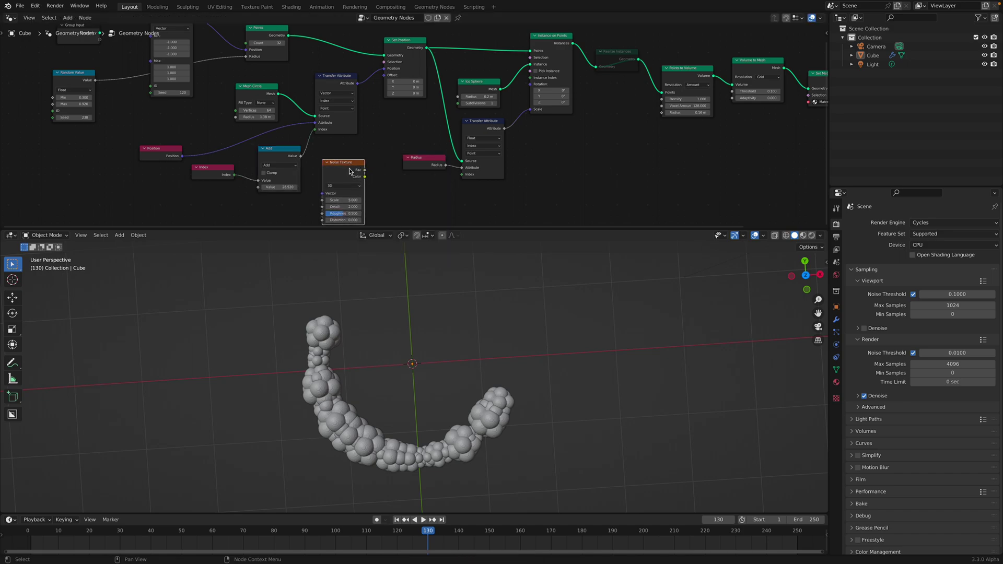
left_click_drag(366, 177, 387, 76)
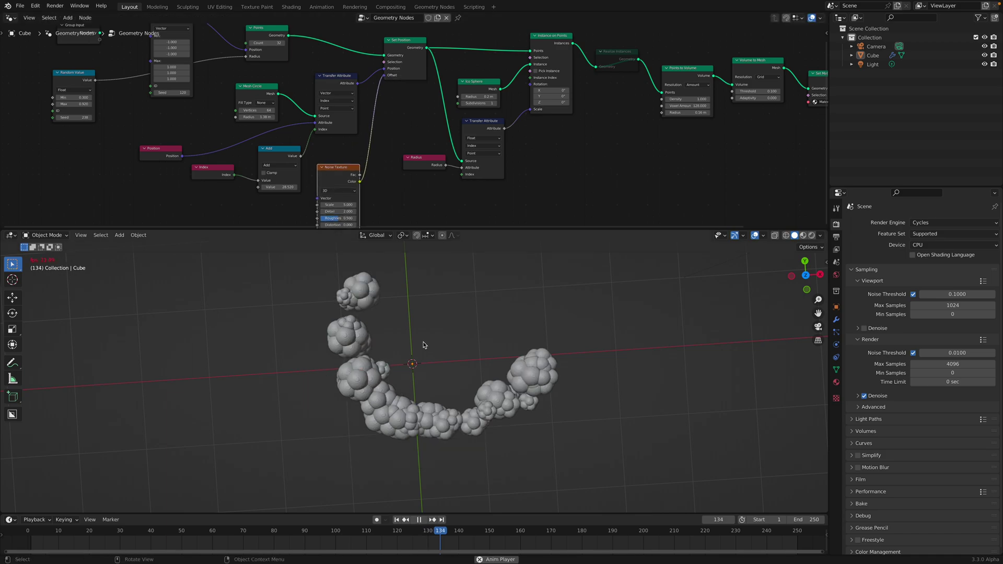
Insert a Vector Math Add node between Noise Texture and the Set Position offset, with all three components at -0.5
middle_click_drag(375, 150, 369, 130)
key("shift+a")
type("vec")
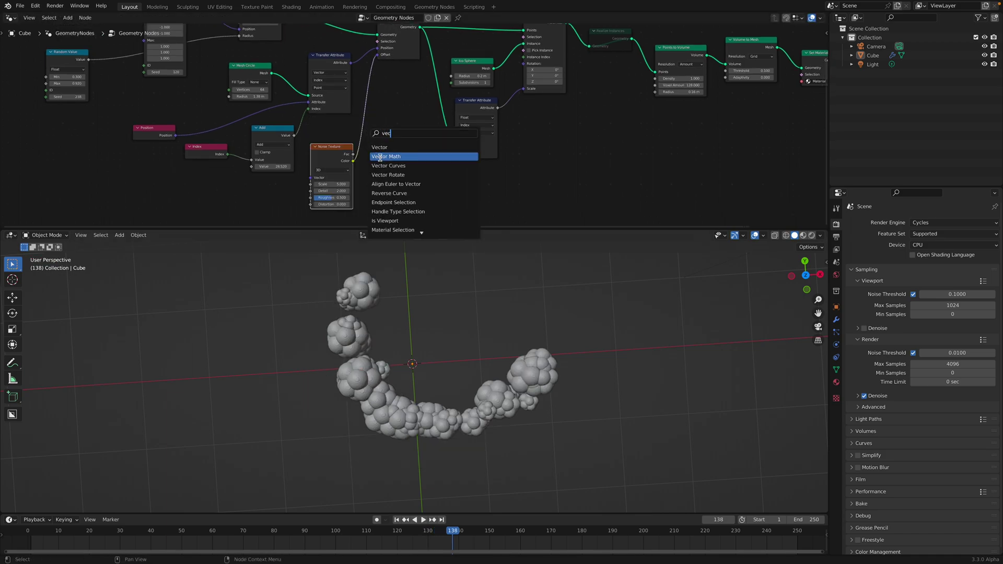
left_click(380, 157)
left_click(394, 150)
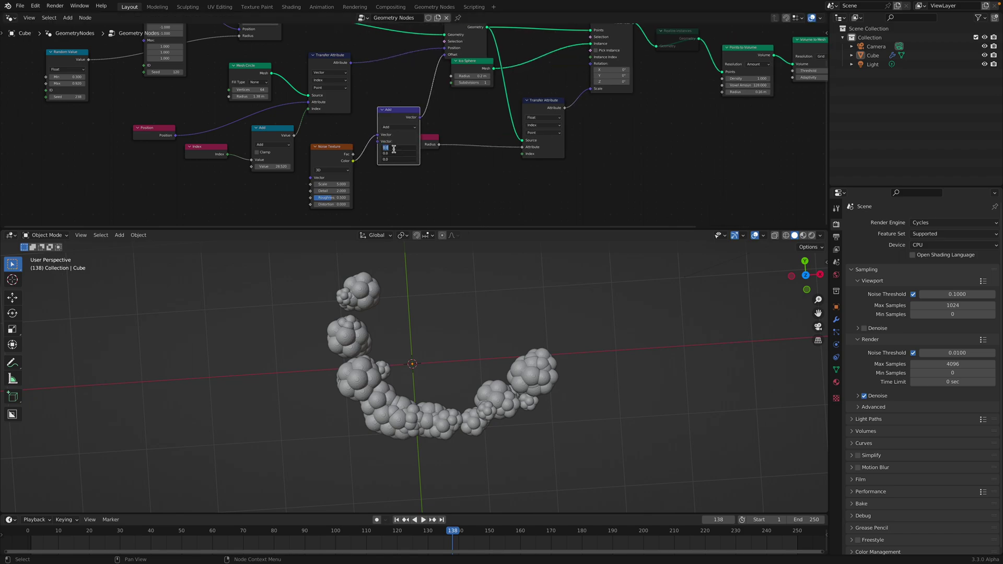
left_click(394, 149)
type("-0.5")
key("Return")
Move the Noise Texture node slightly lower and the Position node below Index to make room for another node
middle_click_drag(394, 149, 391, 126)
scroll(392, 126, "up", 2)
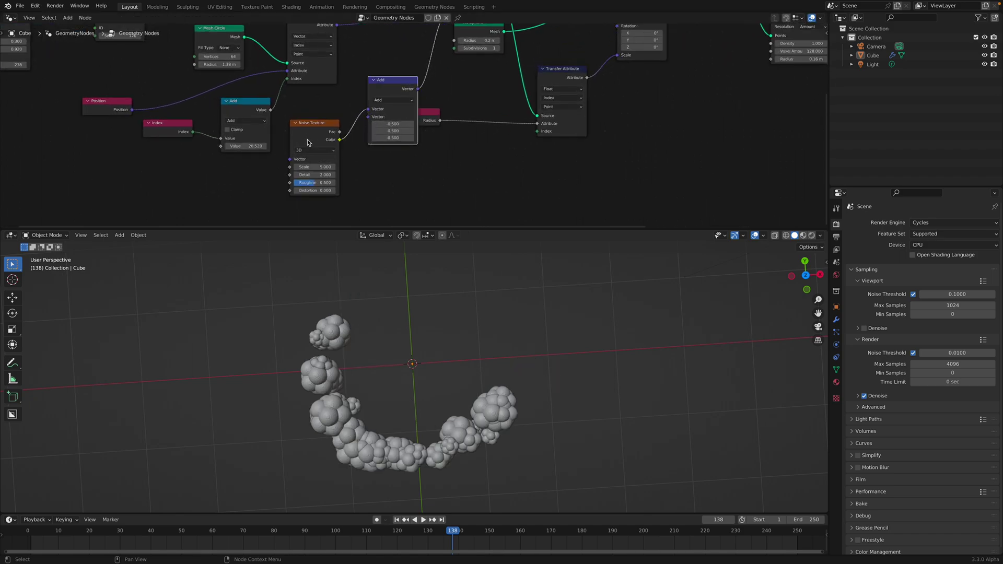
left_click_drag(309, 142, 306, 158)
middle_click_drag(224, 177, 241, 158)
key("shift+a")
key("Escape")
left_click_drag(137, 87, 116, 148)
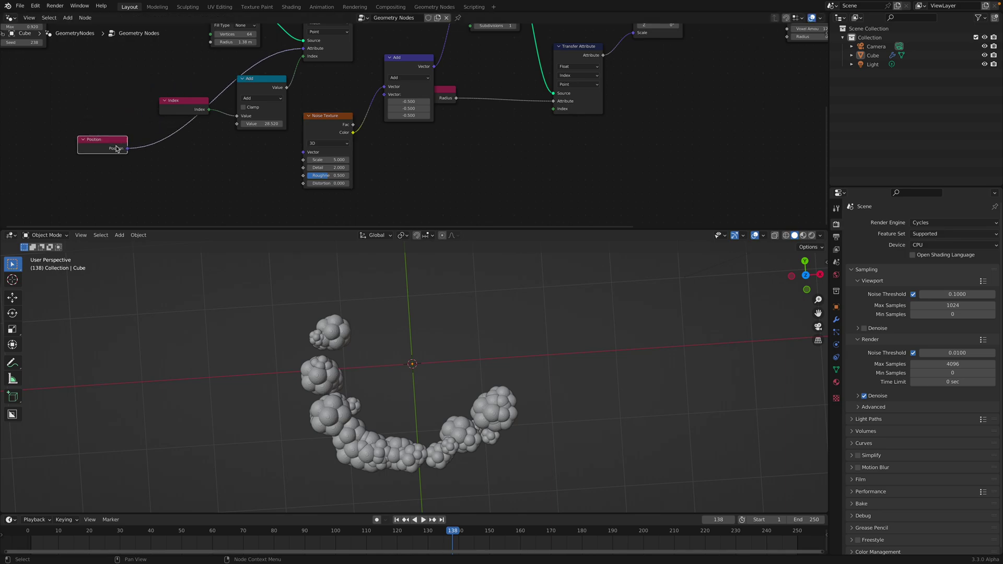
Add a Vector Rotate node between Position and the Noise Texture vector, save the file, and raise its Angle to about 150°
key("shift+a")
left_click(193, 157)
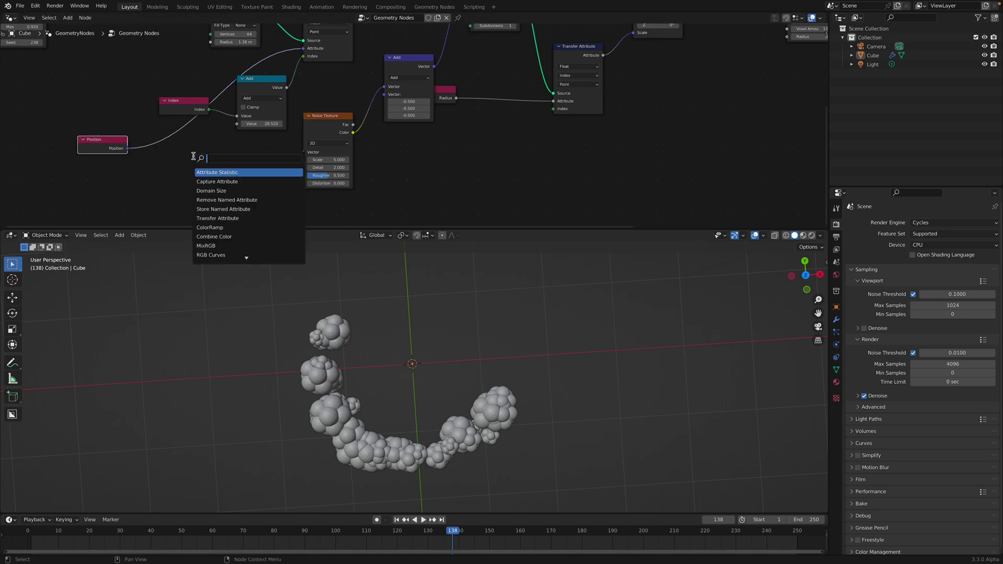
type("vec")
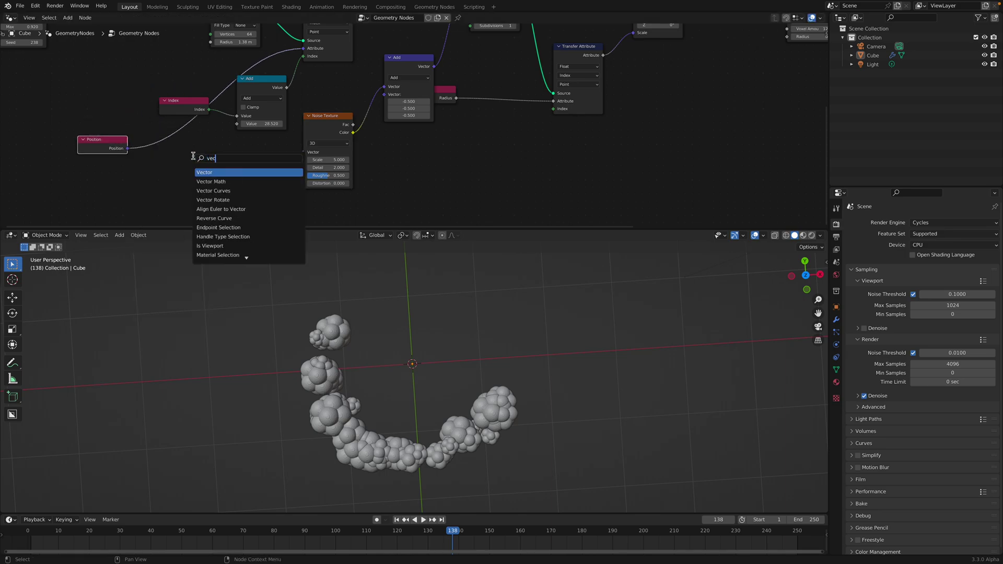
left_click(213, 201)
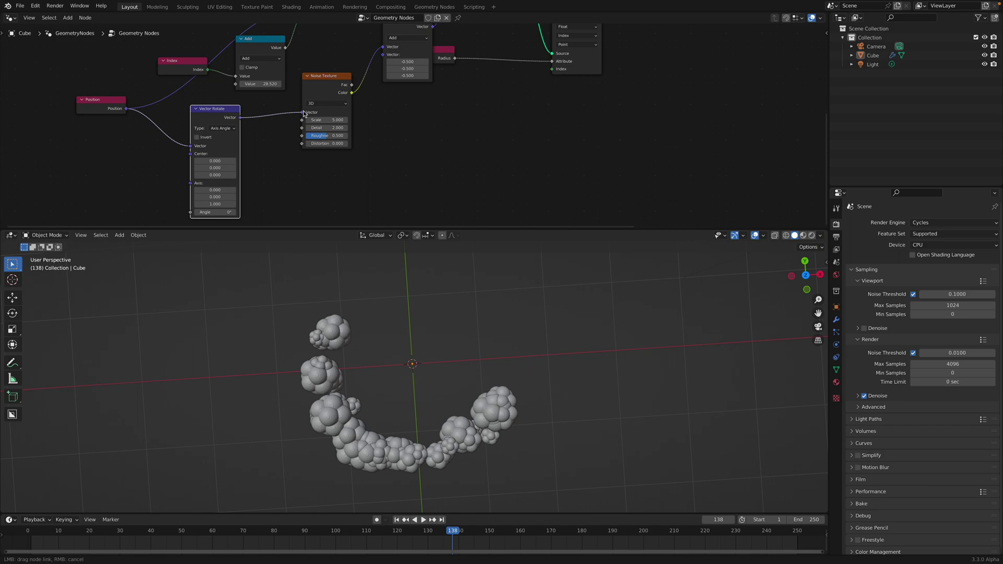
key("ctrl+s")
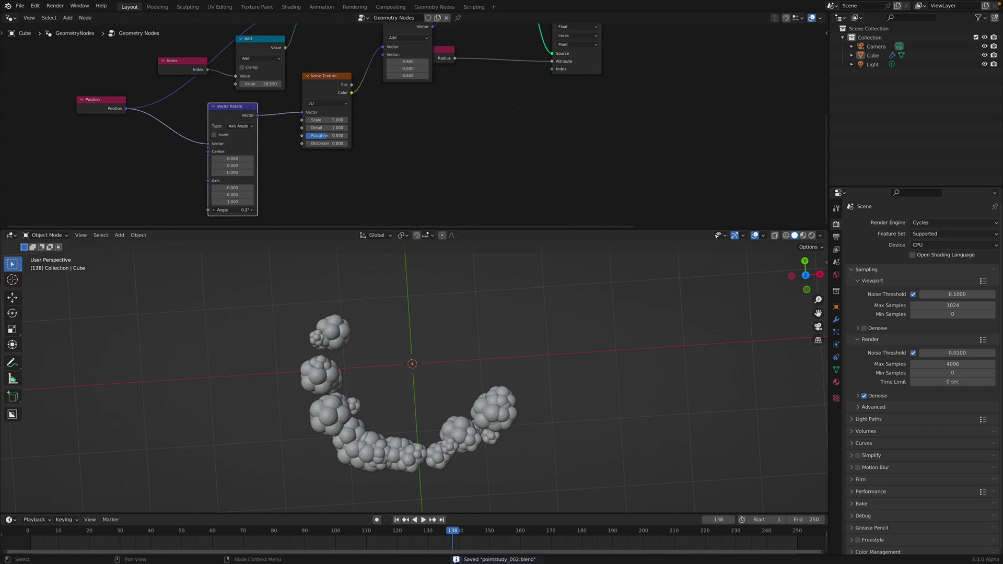
left_click_drag(233, 210, 319, 210)
Add a Scene Time node, drive the Vector Rotate angle with its Seconds output, preview the animation, and save the file
middle_click_drag(108, 176, 123, 163)
key("shift+a")
type("t")
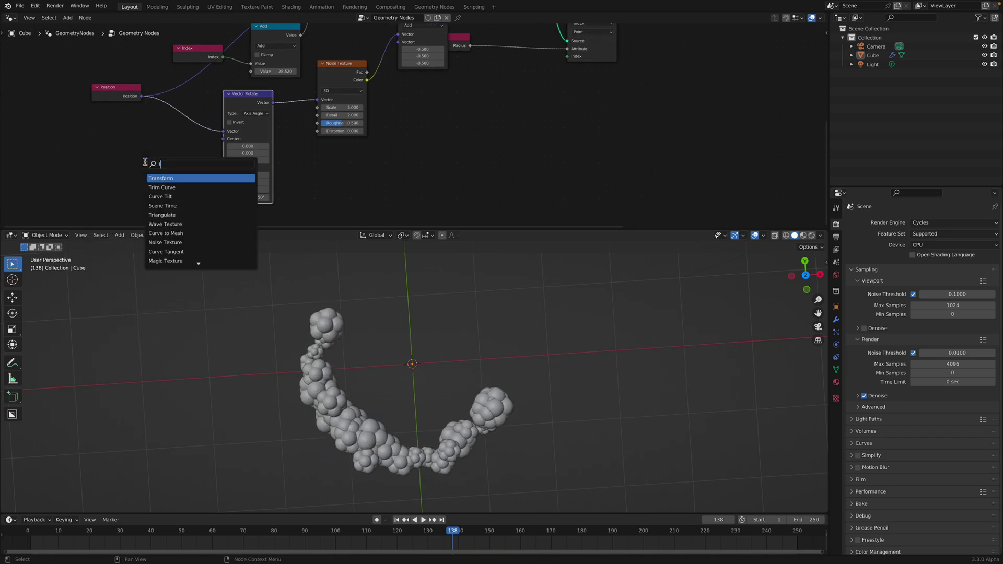
type("ie")
key("Return")
left_click(146, 163)
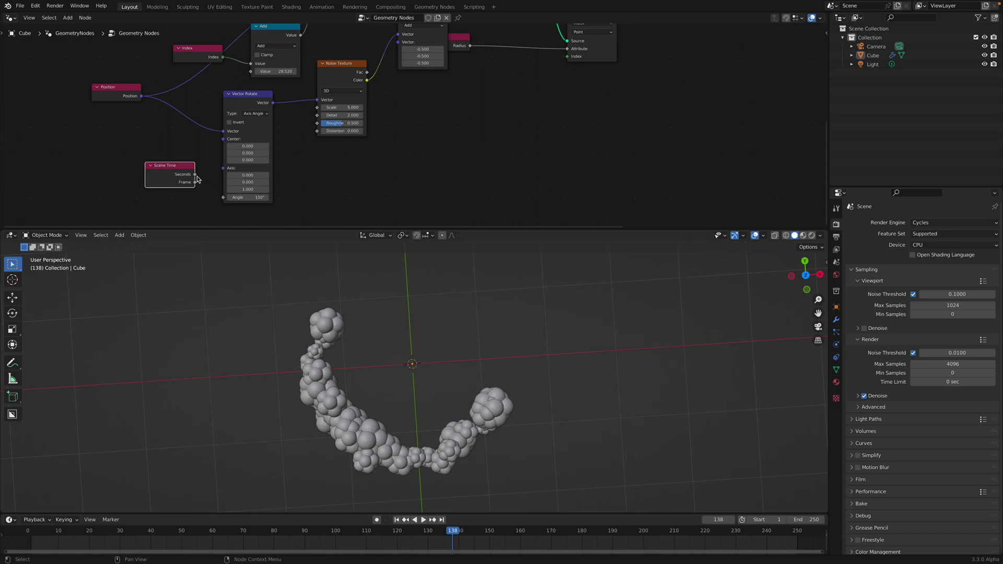
left_click_drag(227, 200, 224, 198)
key("space")
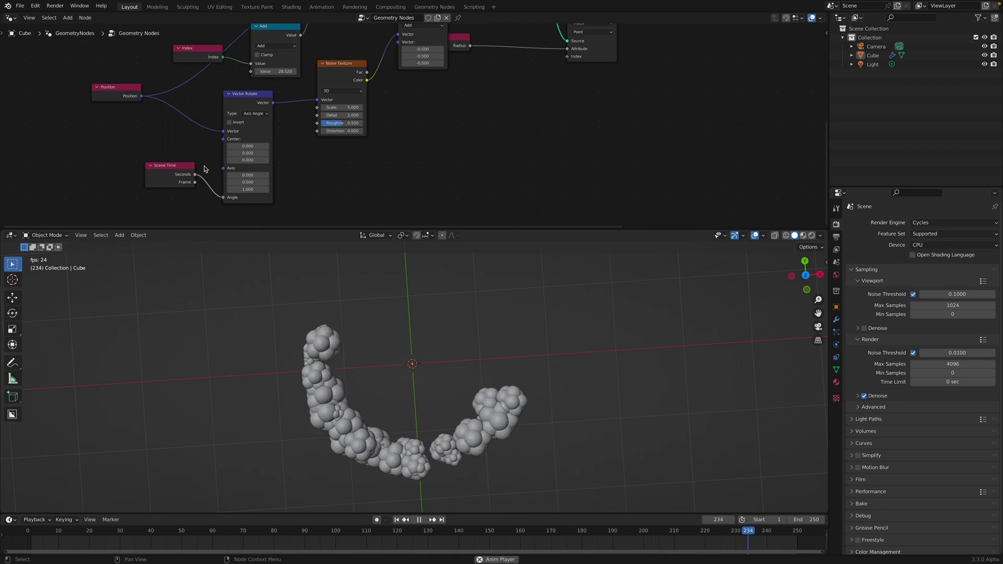
key("space")
middle_click_drag(223, 119, 277, 179)
key("ctrl+s")
Open the recent file test_point_003.blend and play its Points Loop animation
middle_click_drag(201, 102, 247, 167)
middle_click_drag(151, 111, 197, 171)
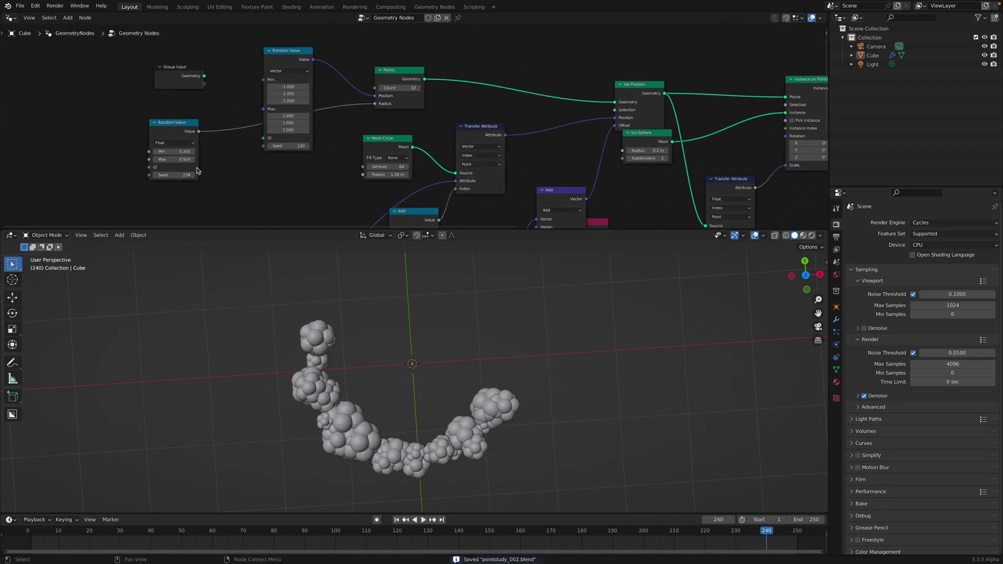
left_click(21, 6)
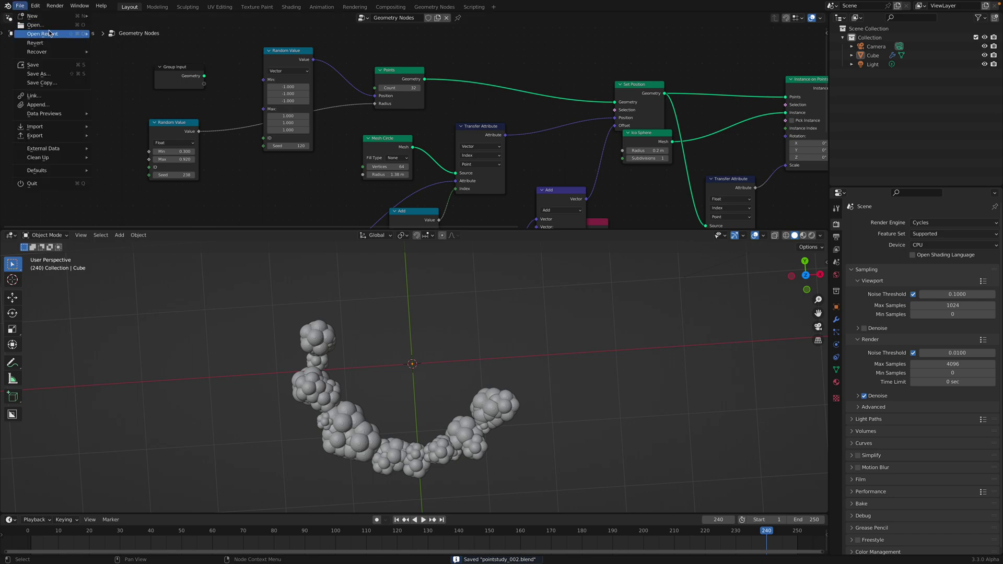
mouse_move(49, 34)
left_click(125, 51)
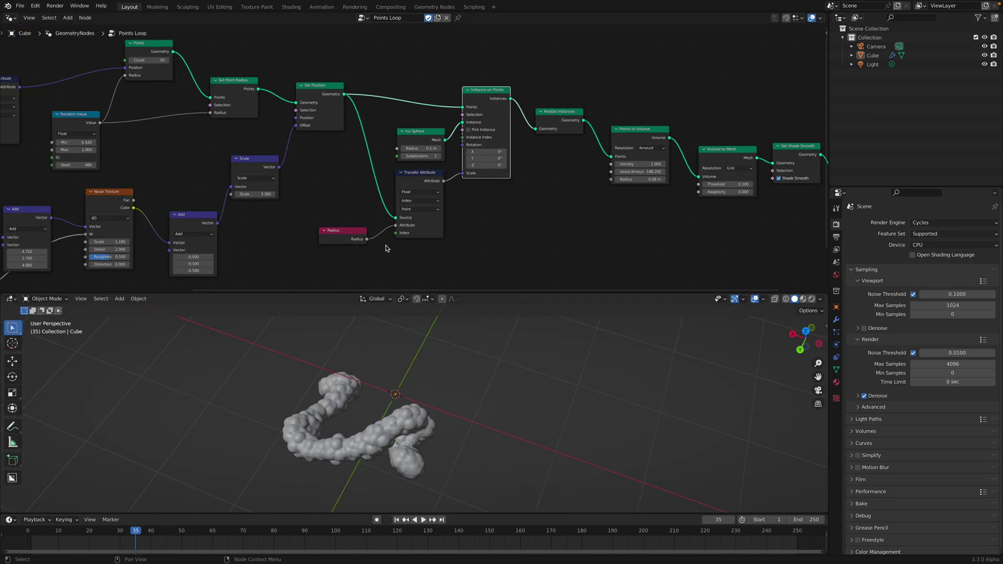
key("space")
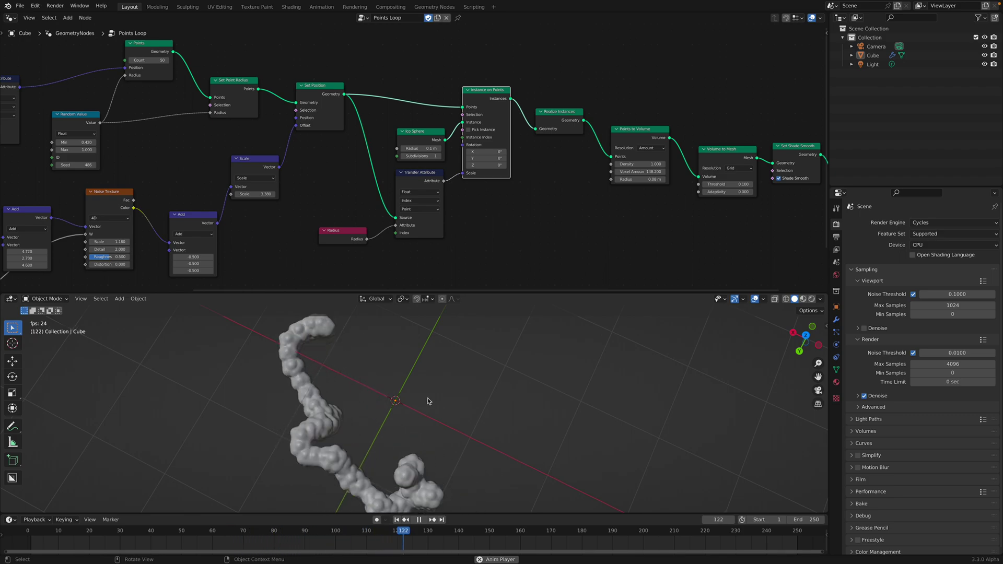
key("space")
Set the seed of the float Random Value to 526 and adjust the placement of the noise Add and Scale nodes
middle_click_drag(141, 192, 279, 162)
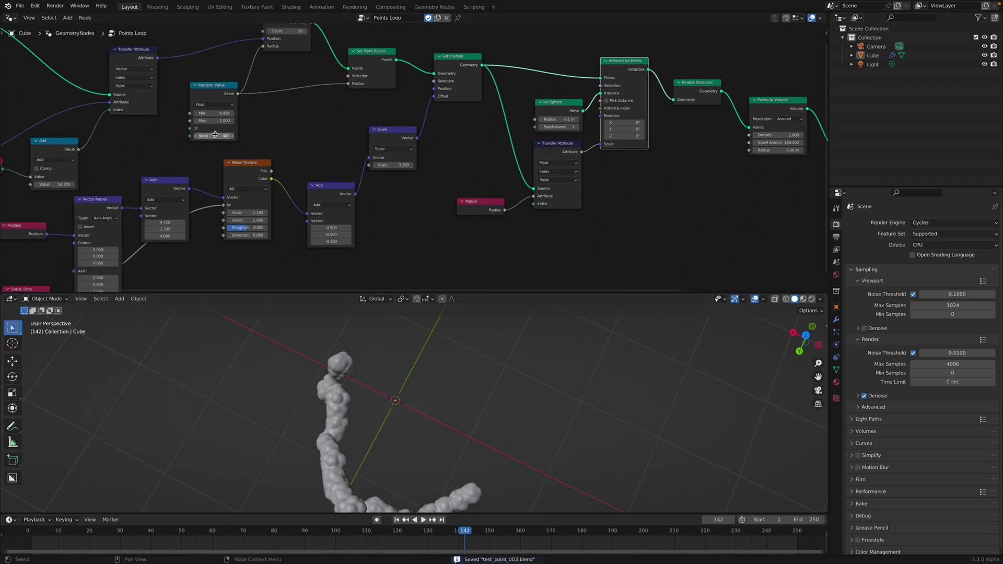
left_click_drag(214, 135, 236, 135)
middle_click_drag(308, 186, 366, 161)
left_click_drag(385, 167, 381, 161)
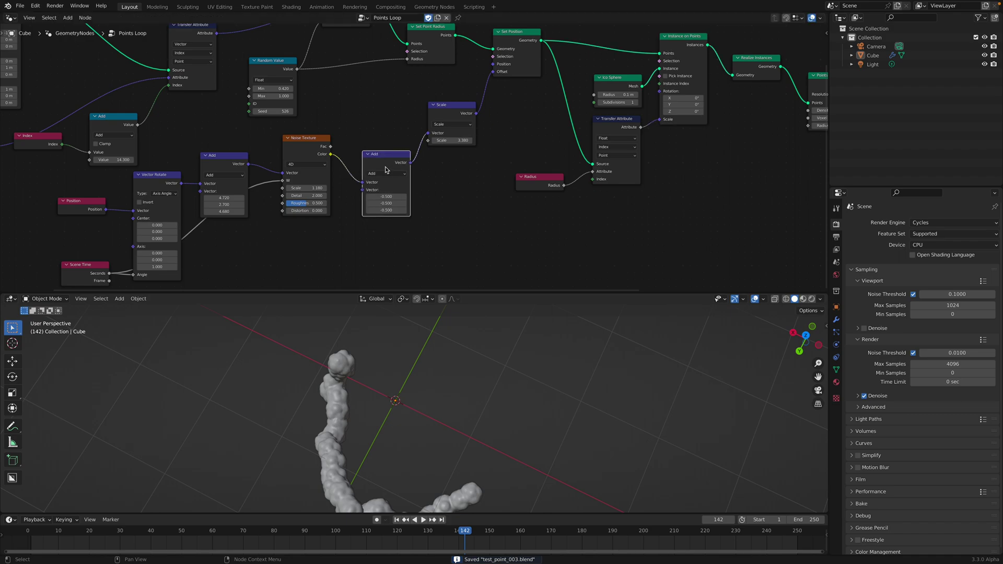
scroll(438, 144, "up", 2)
middle_click_drag(438, 144, 371, 178)
left_click_drag(395, 143, 394, 141)
middle_click_drag(347, 121, 451, 190)
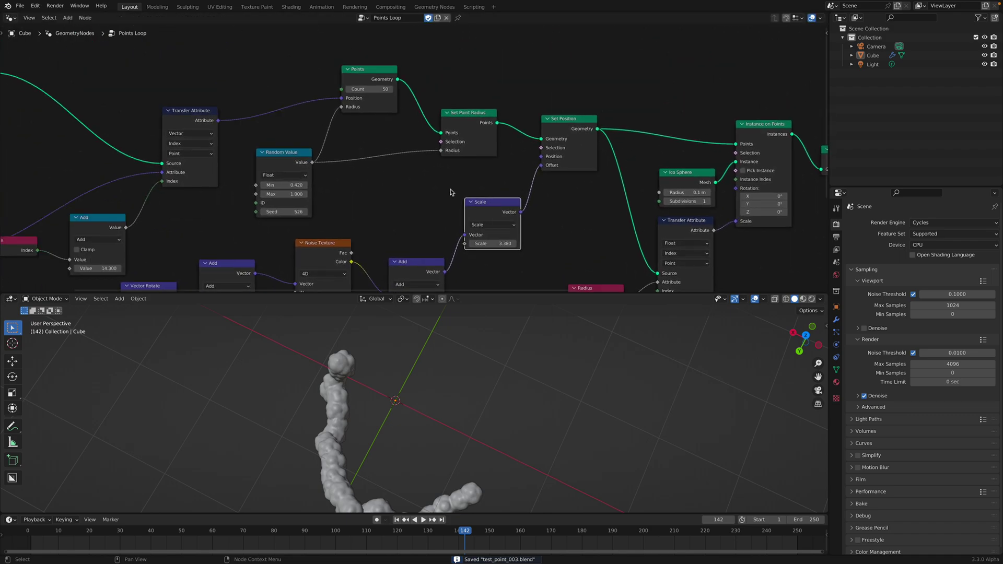
Set the Add value on the curve circle's index to 19.300, reposition the Index node, and preview the animation
left_click(363, 82)
middle_click_drag(306, 128, 472, 87)
middle_click_drag(351, 153, 411, 114)
left_click_drag(332, 188, 389, 189)
left_click_drag(255, 166, 268, 178)
mouse_move(332, 189)
left_mouse_down()
mouse_move(512, 189)
mouse_move(261, 188)
mouse_move(349, 188)
mouse_move(339, 189)
left_mouse_up()
scroll(534, 409, "down", 3)
middle_click_drag(534, 410, 561, 412)
key("space")
left_click_drag(326, 188, 302, 188)
middle_click_drag(495, 359, 552, 386)
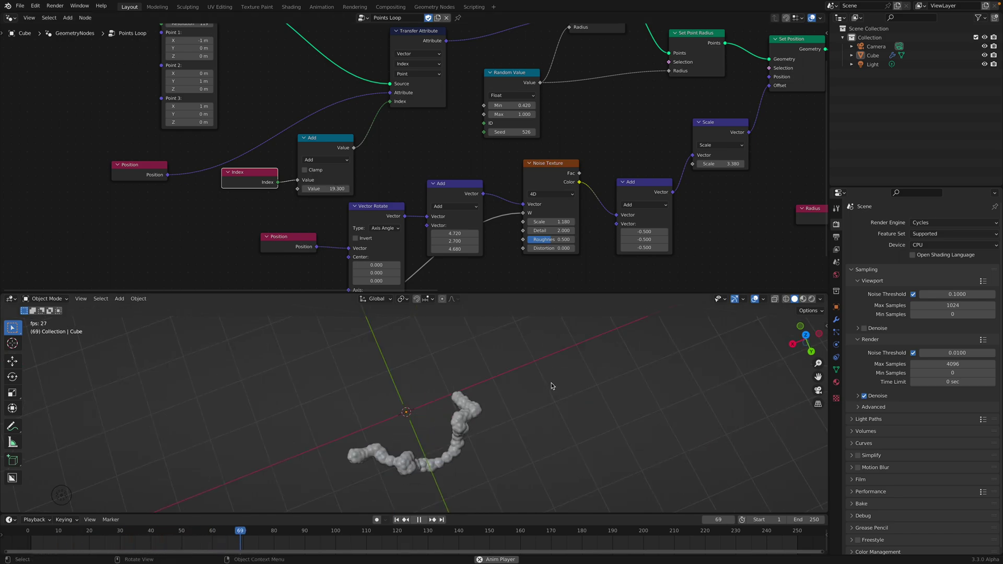
Rearrange the Curve Circle node and its Transfer Attribute node, and play the animation
scroll(376, 211, "down", 3)
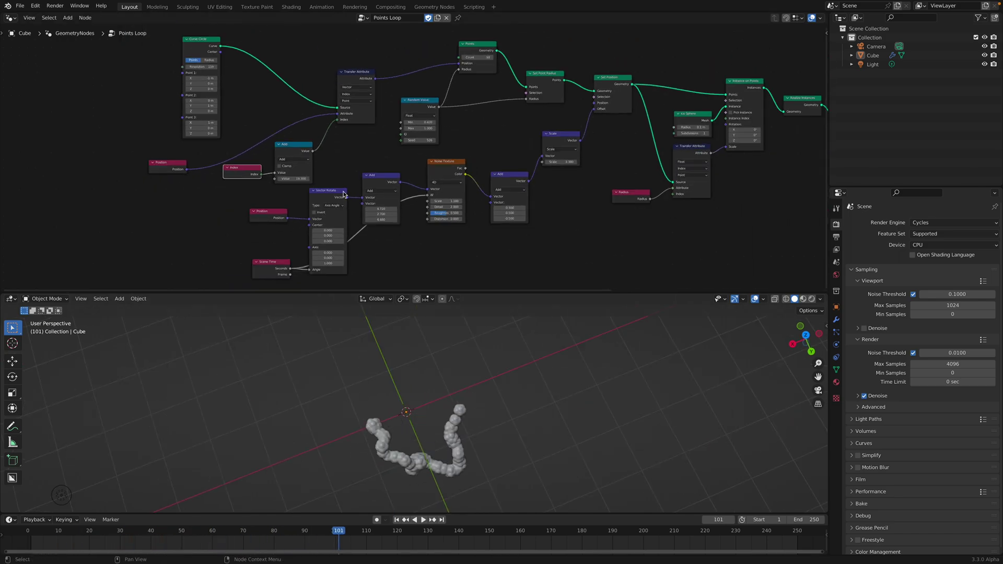
left_click_drag(148, 79, 207, 60)
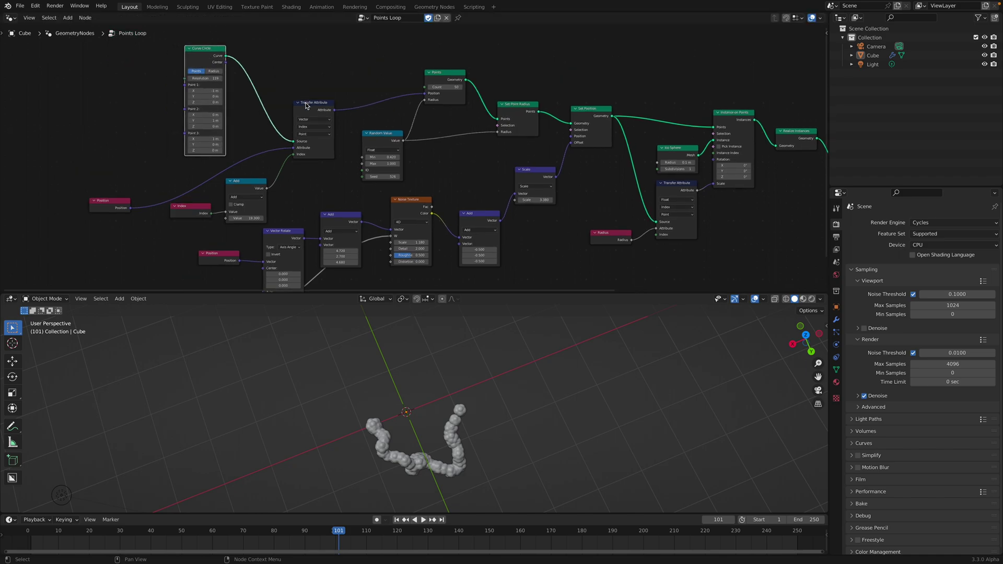
left_click_drag(307, 106, 304, 88)
key("space")
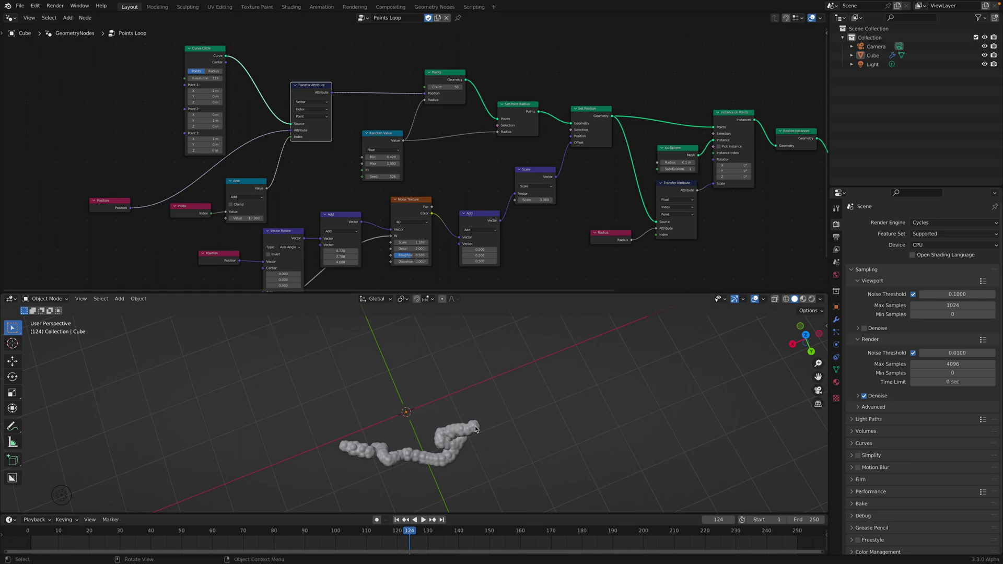
scroll(345, 237, "up", 3)
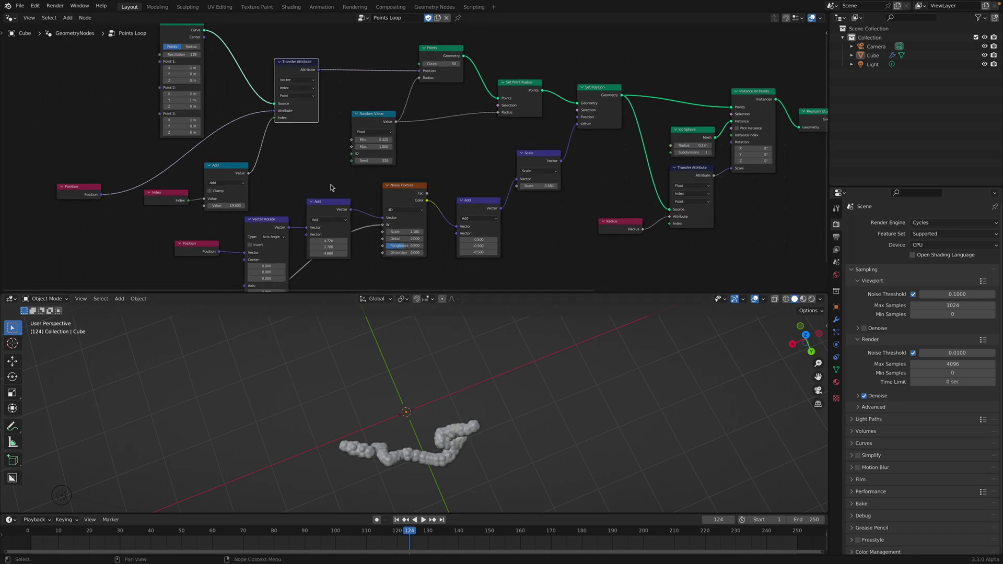
Try a Curve Circle resolution of 50 with a lower index Add value and preview the animation
scroll(383, 199, "down", 2)
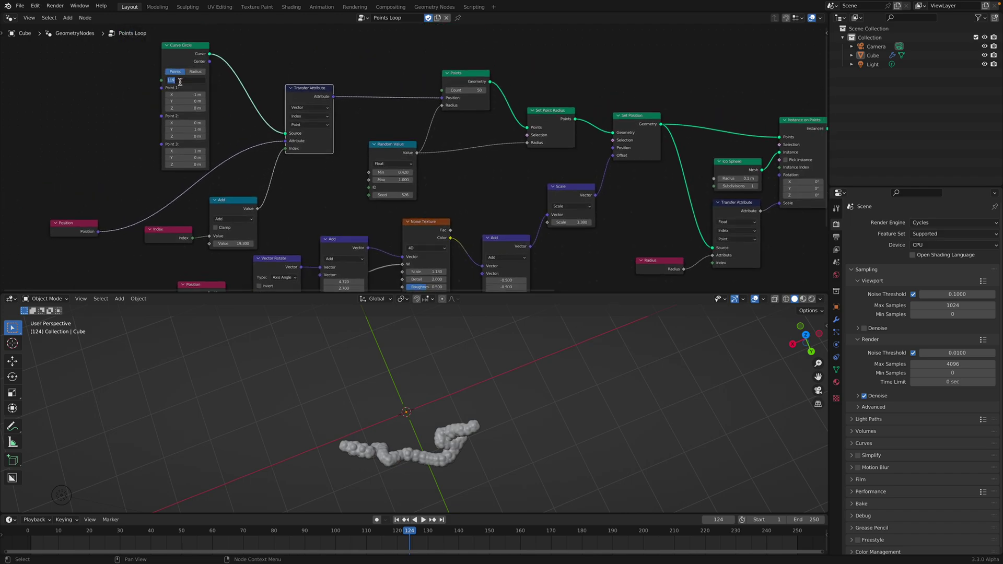
type("50")
key("Return")
scroll(345, 154, "down", 4, "shift")
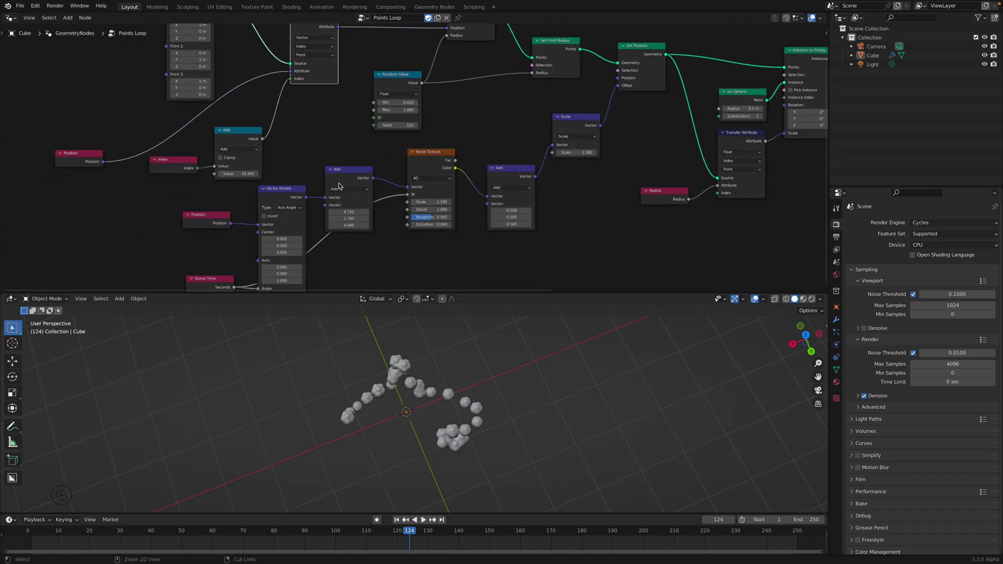
left_click_drag(242, 174, 170, 174)
key("space")
key("space")
Raise the Curve Circle resolution to above 500 and set the index Add value to about 100
middle_click_drag(367, 138, 373, 185)
left_click_drag(197, 57, 214, 57)
left_click_drag(241, 221, 287, 220)
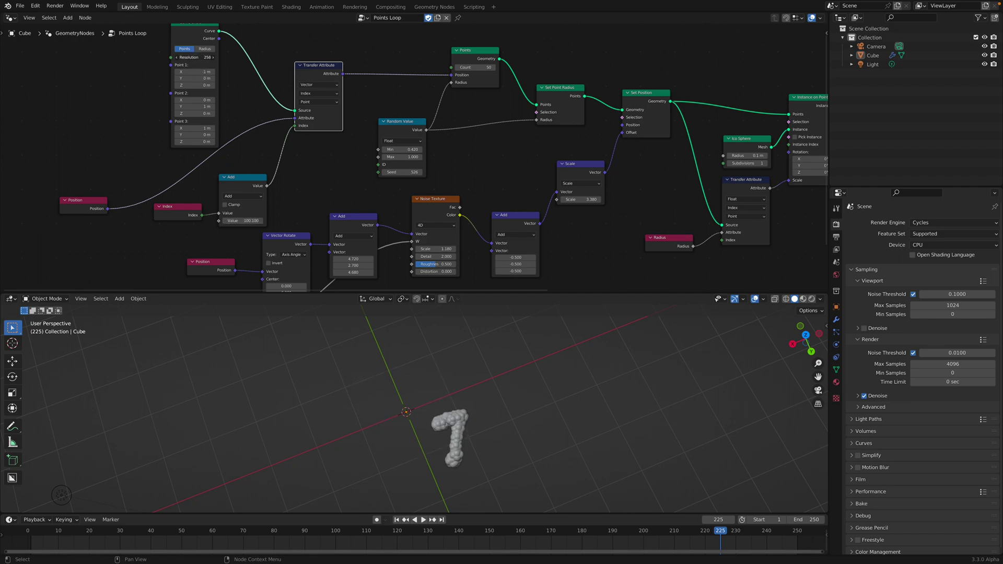
left_click_drag(195, 57, 258, 57)
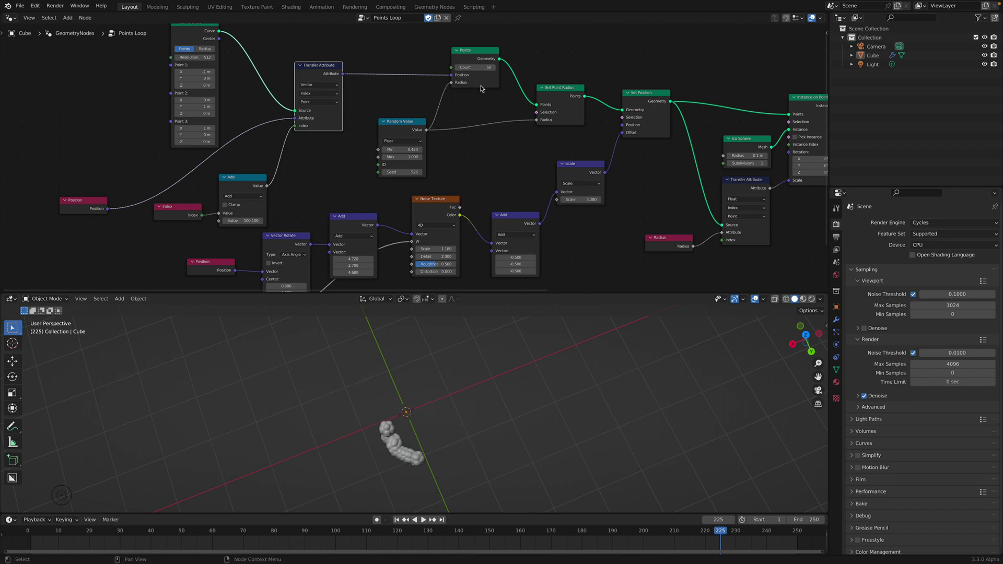
Try several larger offsets in the Add node feeding the curve circle's index, and settle on a value of about 118
middle_click_drag(485, 82, 494, 89)
middle_click_drag(389, 99, 402, 68)
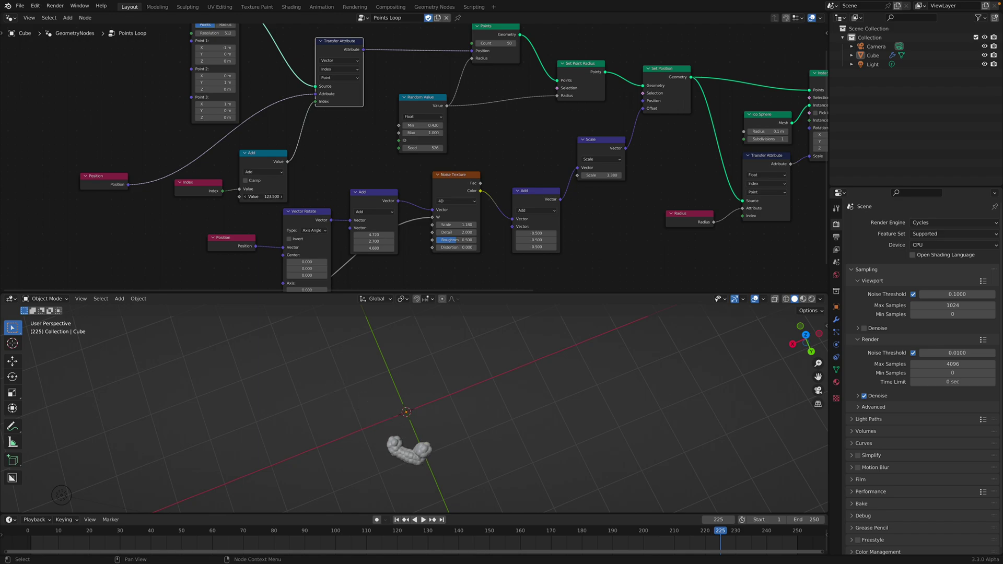
left_click_drag(264, 197, 274, 197)
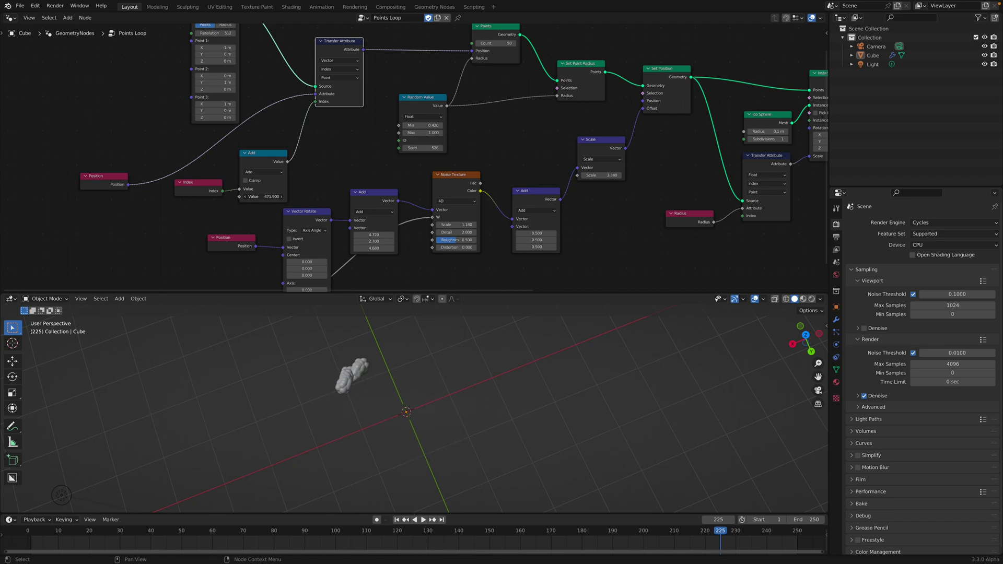
left_click_drag(272, 197, 273, 197)
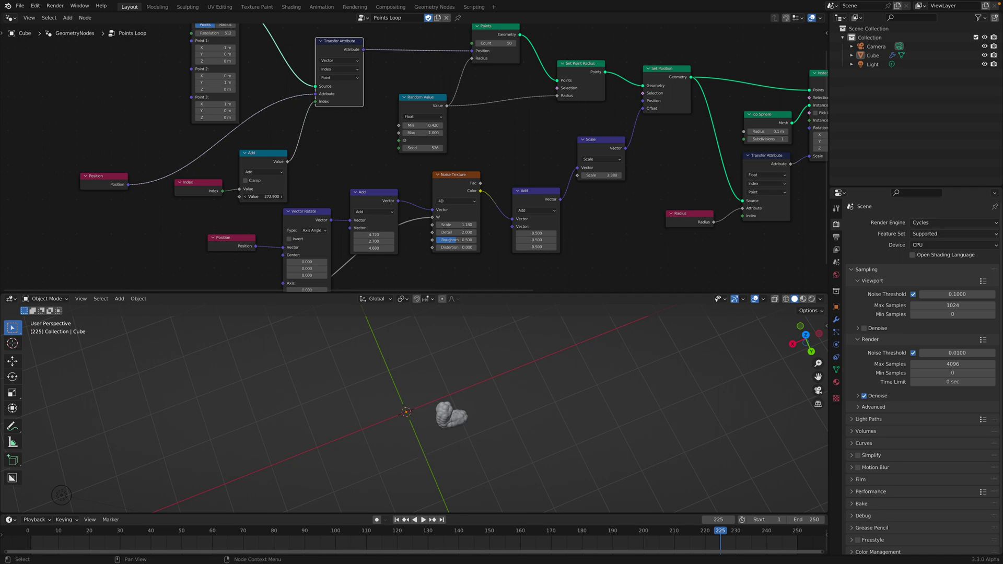
left_click_drag(264, 197, 238, 196)
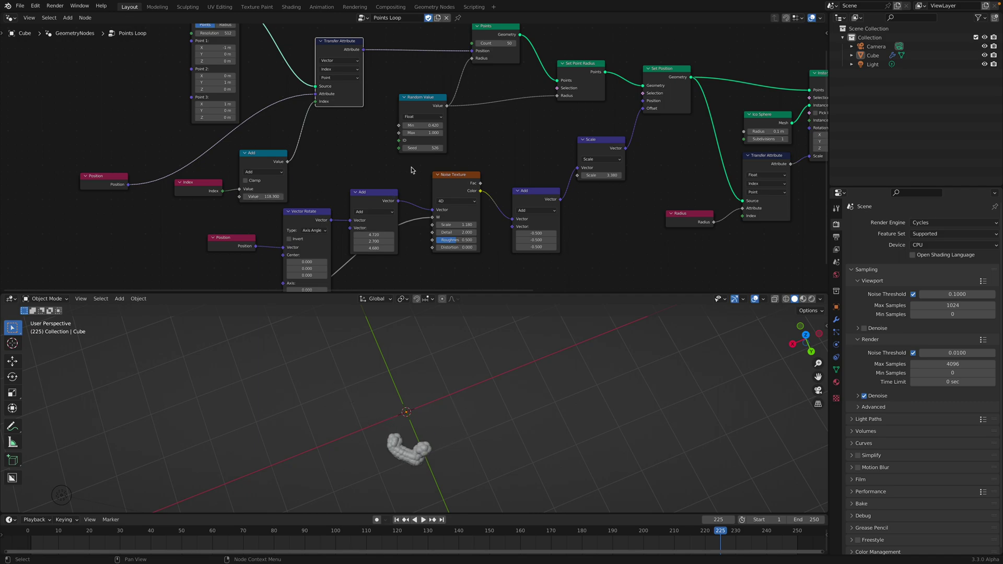
Mute the Realize Instances node to compare the shape without it, and unmute it again
middle_click_drag(627, 161, 289, 170)
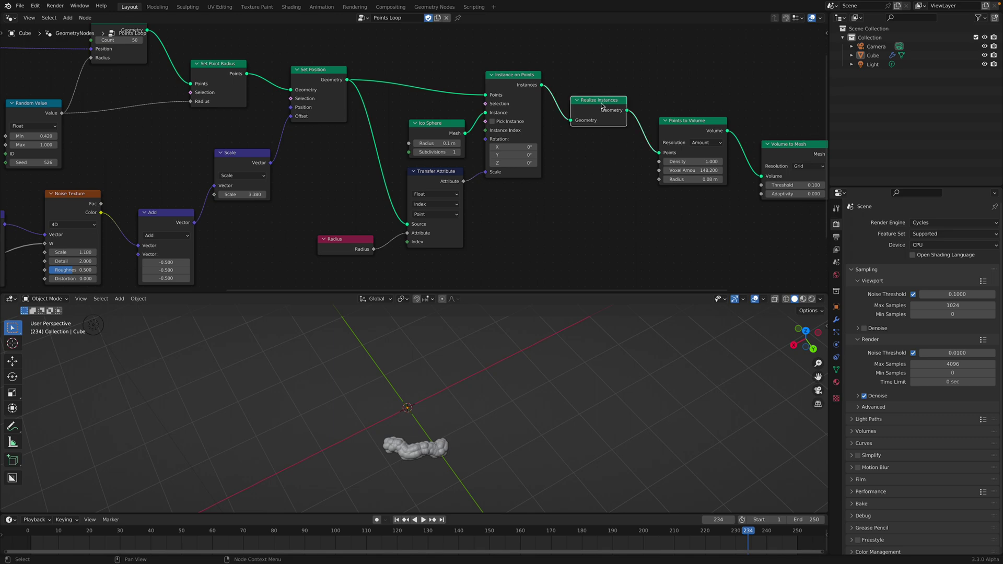
scroll(606, 130, "up", 3)
key("m")
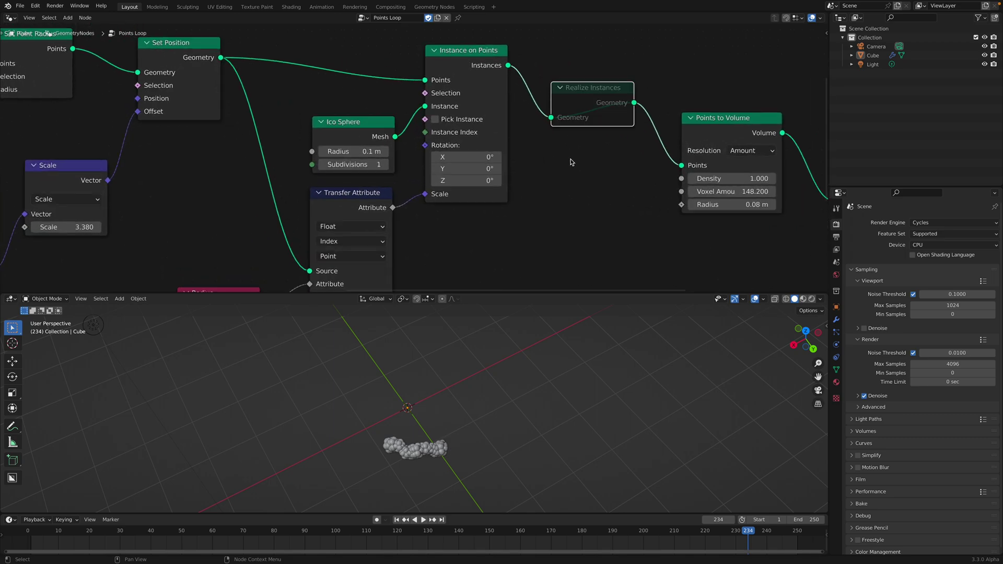
key("m")
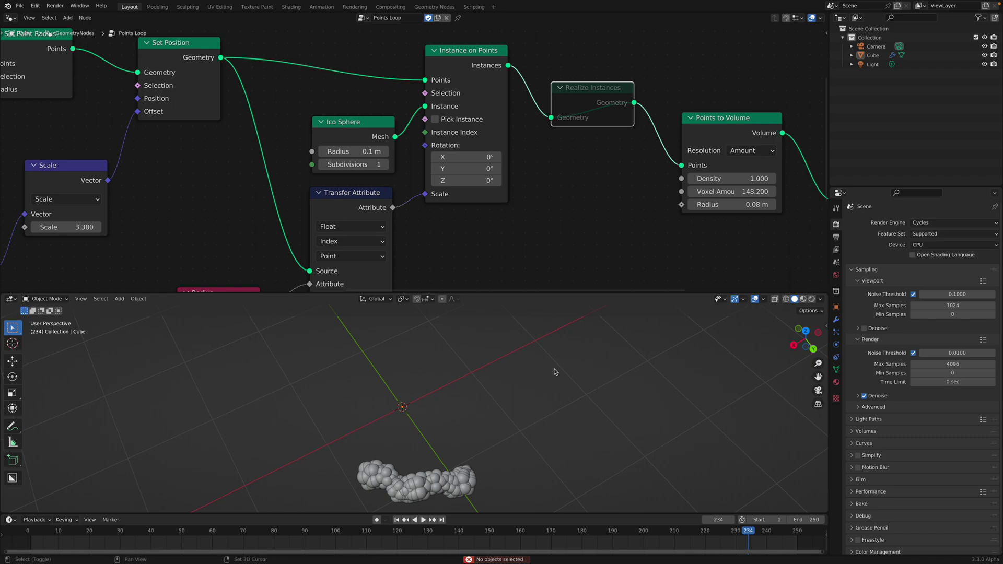
middle_click_drag(554, 368, 558, 325, "shift")
key("m")
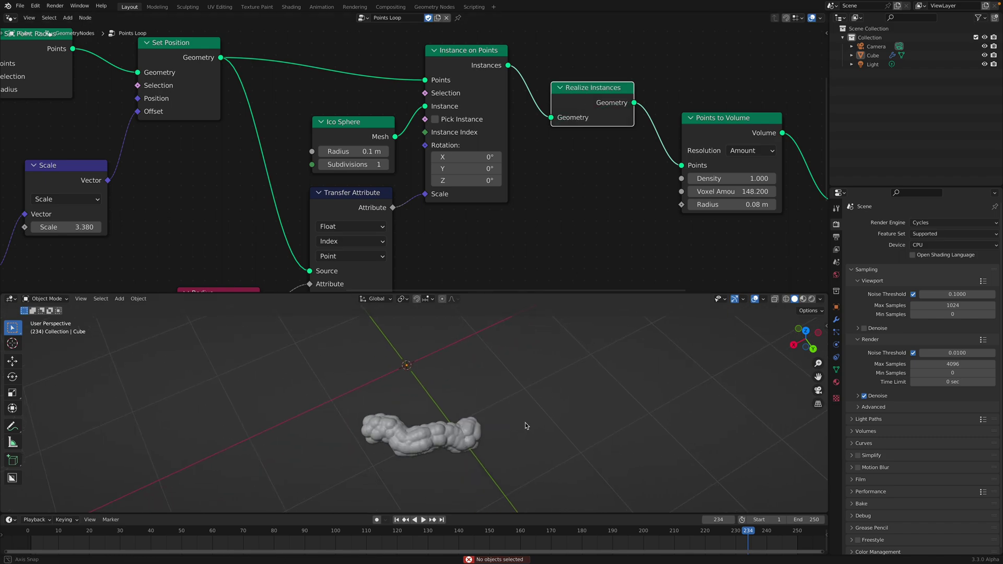
Play and pause the animation repeatedly to inspect the merged sphere tube from different angles and distances
middle_click_drag(525, 422, 525, 422)
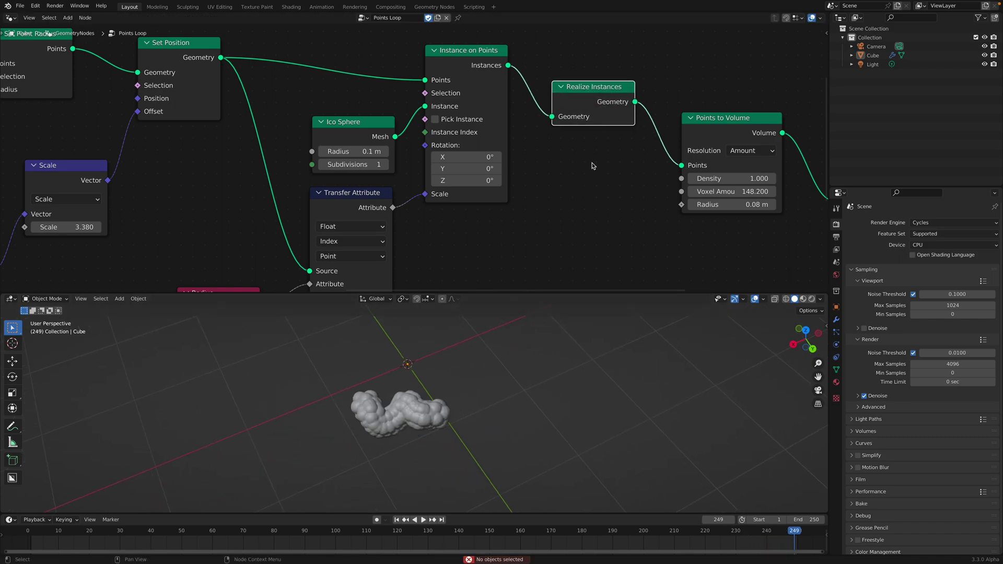
key("space")
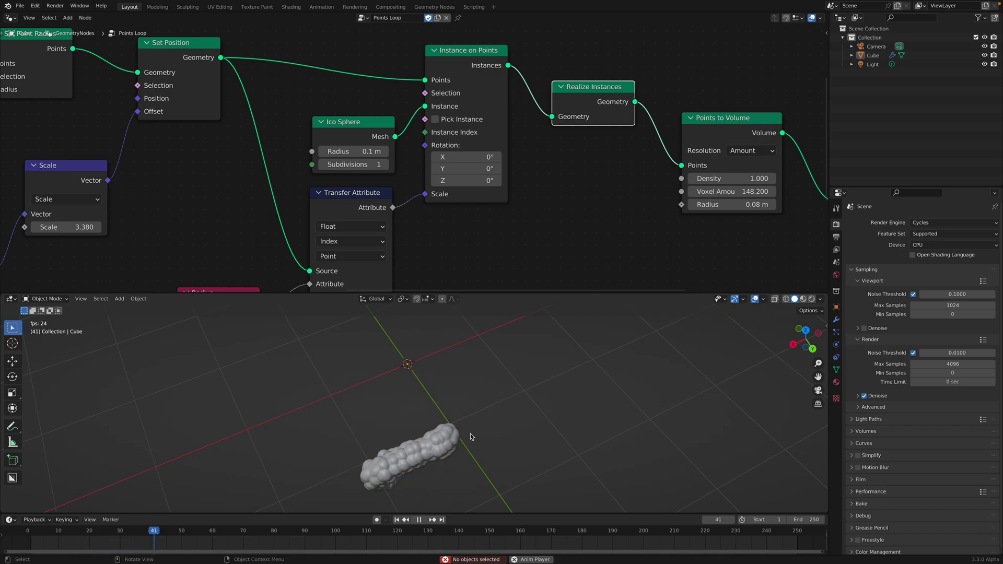
key("space")
scroll(438, 416, "up", 5)
key("space")
scroll(444, 418, "down", 5)
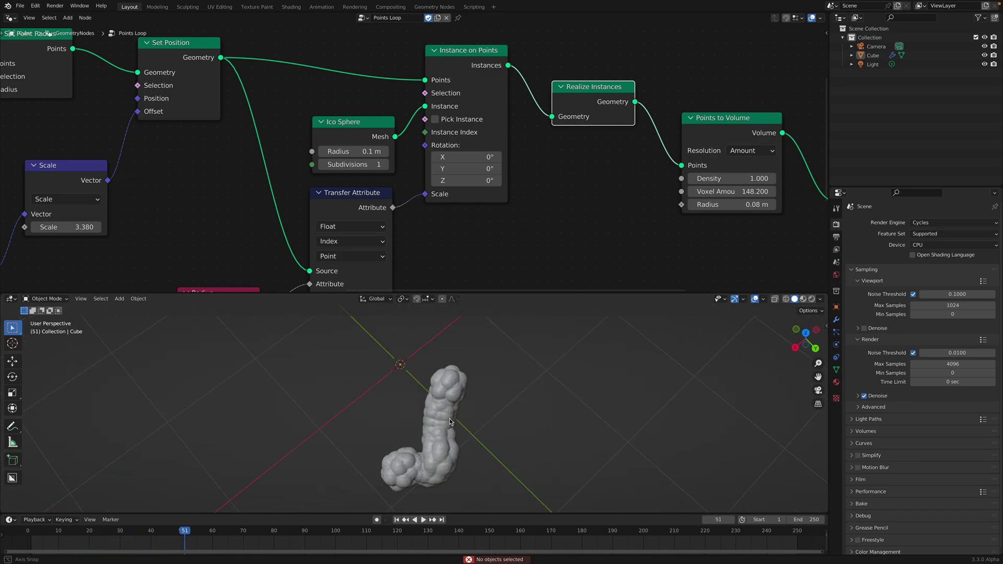
key("space")
Examine the Points Loop node chain from Instance on Points back to the Curve Circle, Transfer Attribute and Points nodes
scroll(375, 171, "down", 5)
middle_click_drag(375, 171, 461, 168)
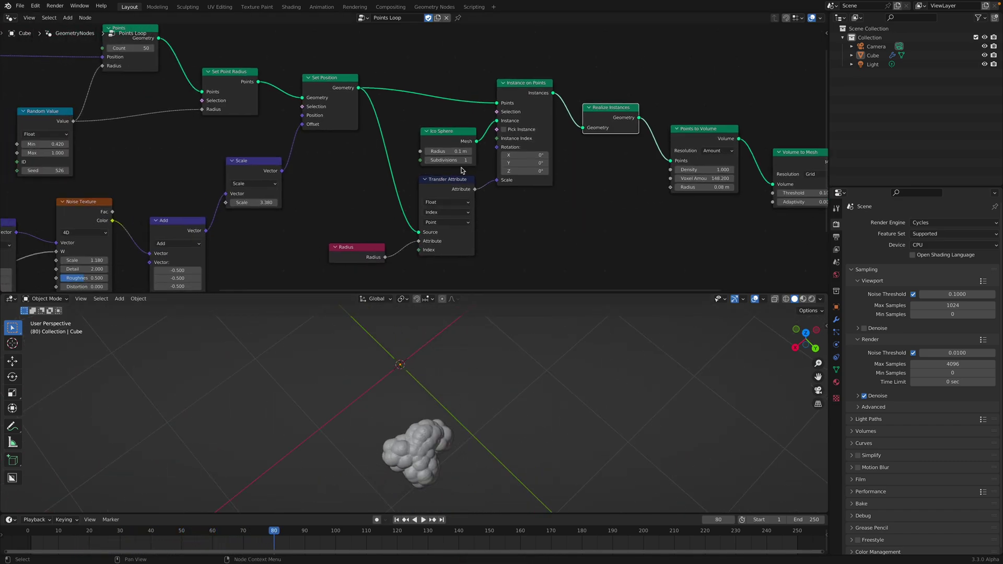
middle_click_drag(442, 105, 369, 127)
scroll(493, 128, "down", 4)
scroll(394, 118, "up", 3)
middle_click_drag(431, 179, 534, 177)
scroll(486, 170, "down", 2)
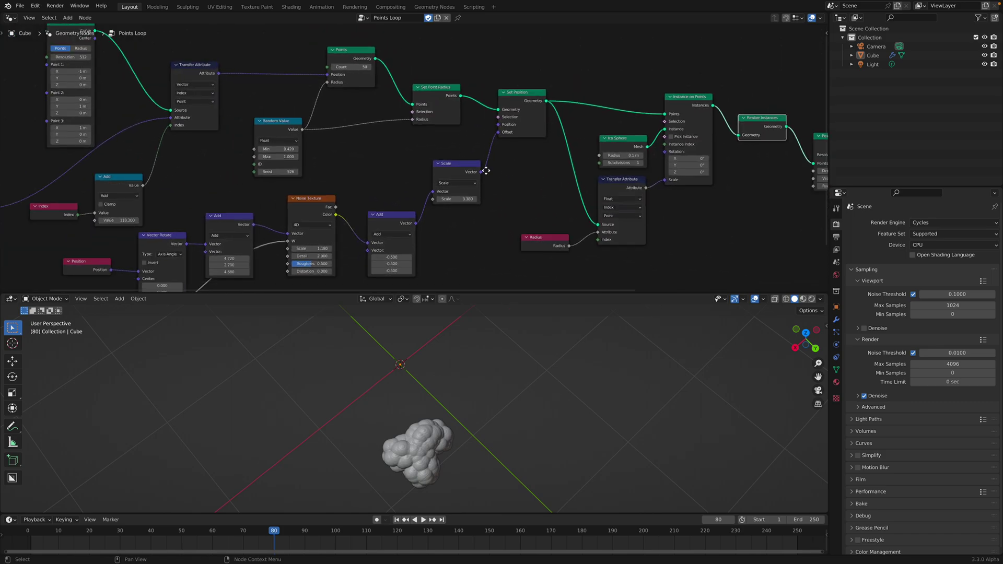
middle_click_drag(543, 131, 447, 153)
middle_click_drag(276, 74, 455, 89)
scroll(455, 89, "up", 3)
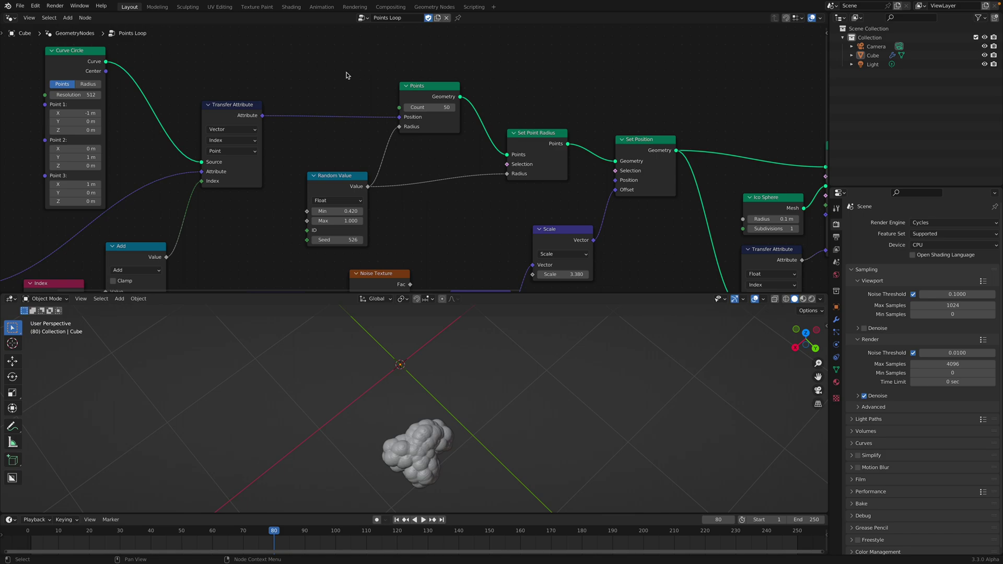
middle_click_drag(347, 76, 459, 102)
scroll(458, 102, "up", 1)
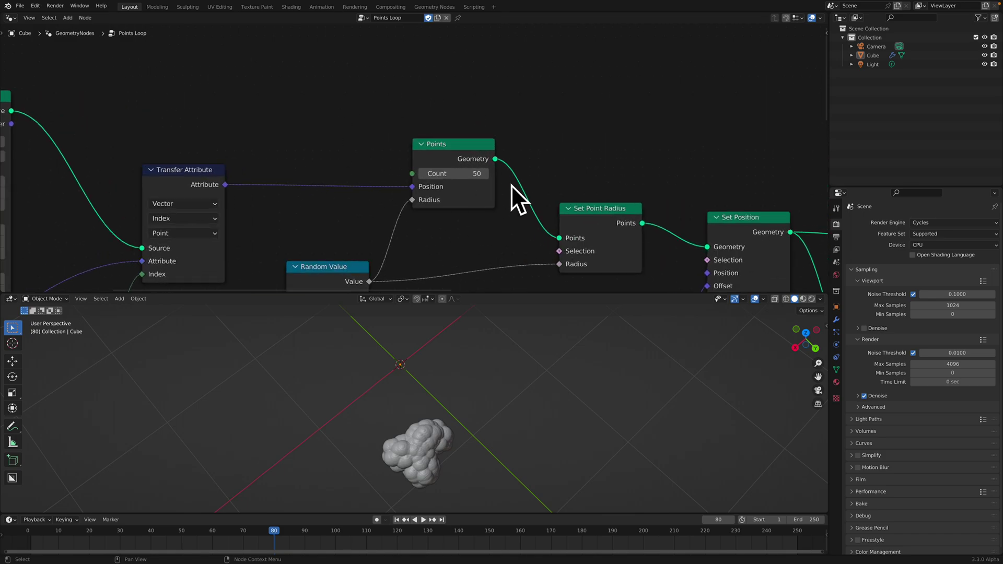
middle_click_drag(511, 185, 430, 183)
Slightly reposition the Points node and the Curve Circle node in the node tree
left_click_drag(393, 139, 387, 138)
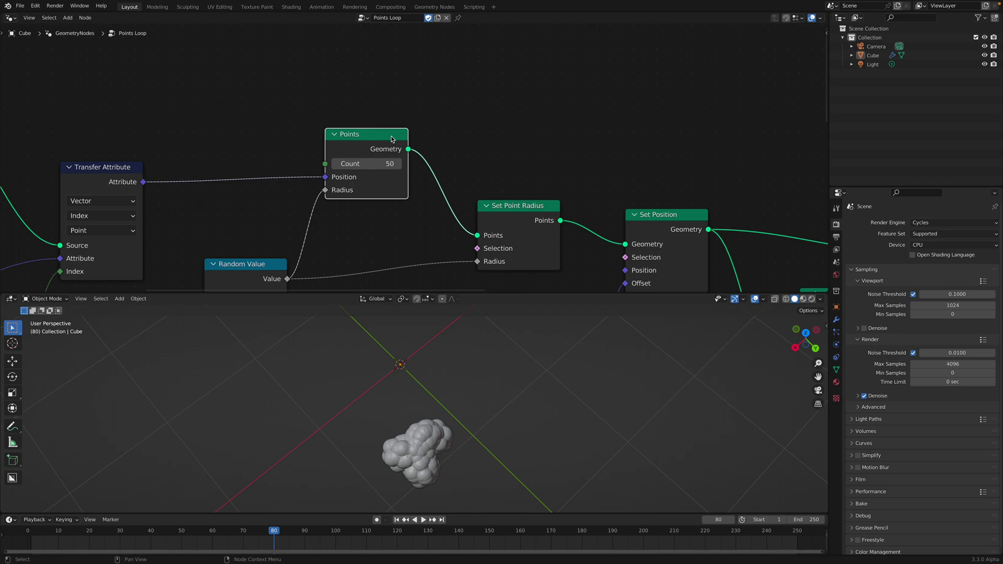
middle_click_drag(392, 139, 449, 139)
scroll(372, 176, "up", 1)
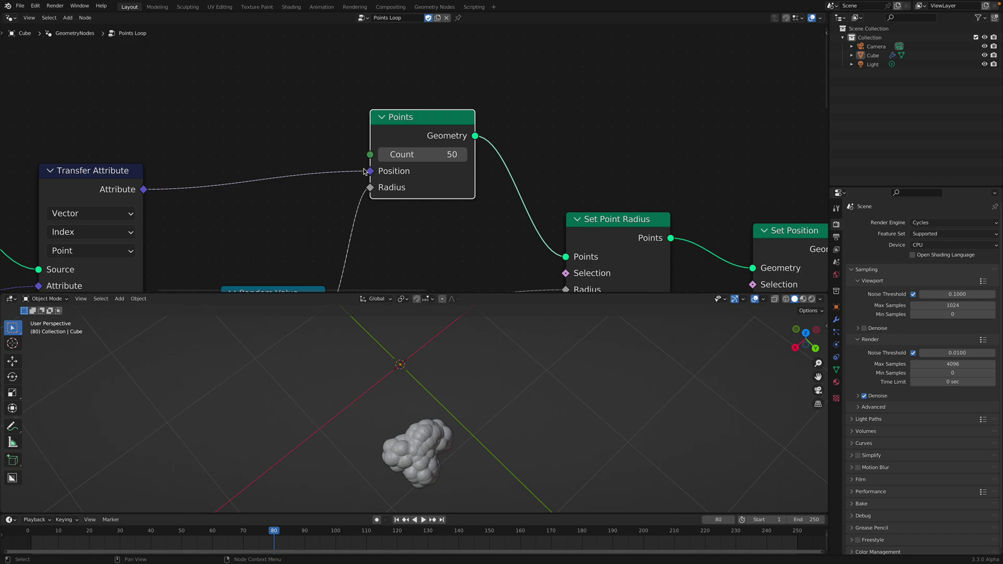
scroll(256, 214, "down", 4)
middle_click_drag(221, 159, 366, 122)
scroll(213, 149, "down", 2)
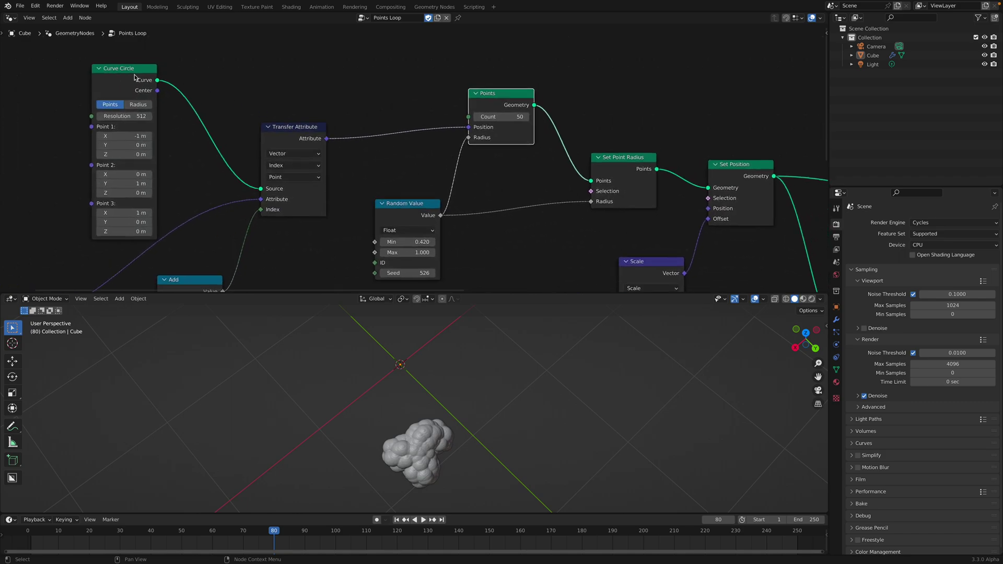
left_click_drag(134, 73, 127, 62)
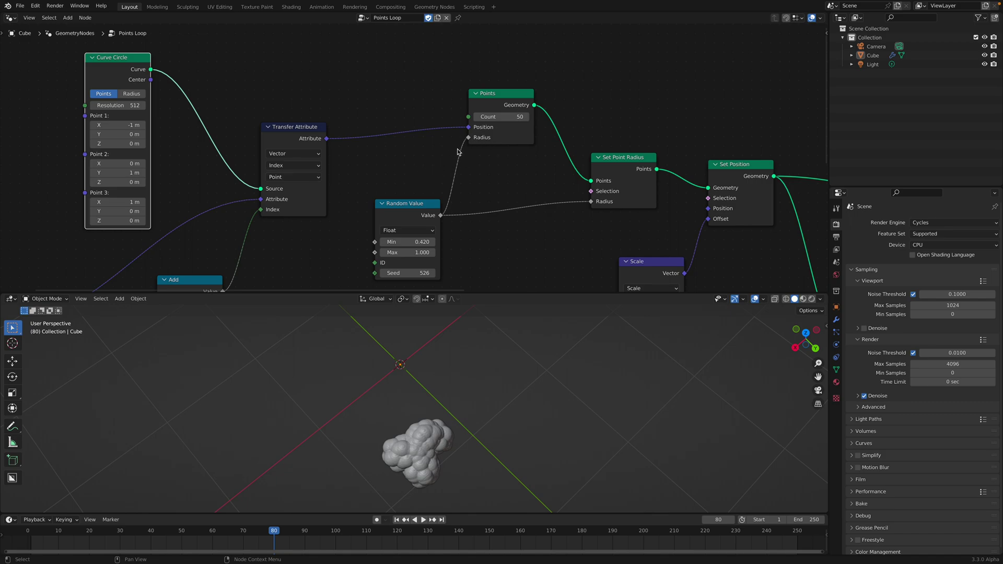
Raise the Points node's Count to 246 and play the animation, viewing the tube from several angles
left_click_drag(503, 115, 605, 115)
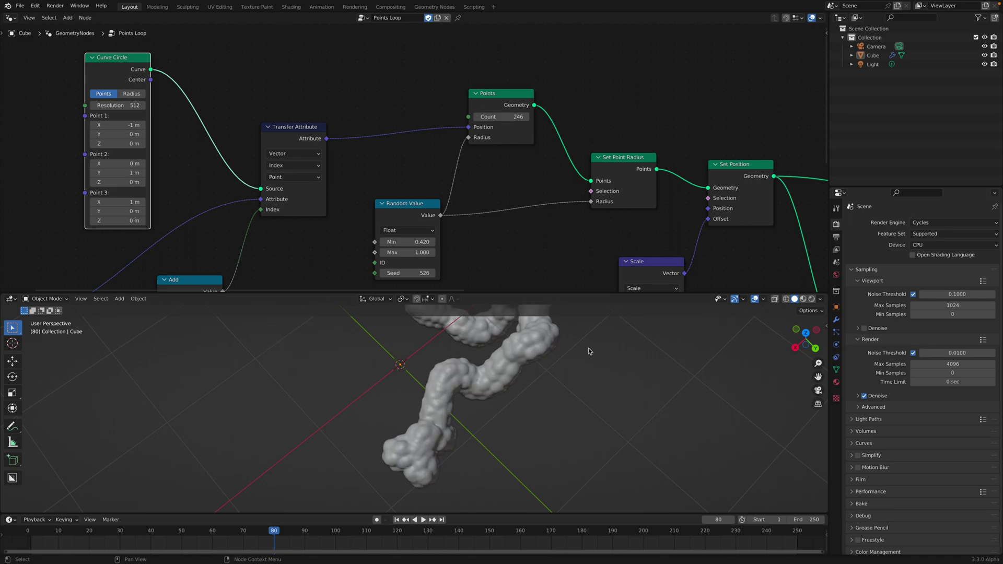
scroll(589, 351, "down", 5)
middle_click_drag(582, 360, 564, 352)
key("space")
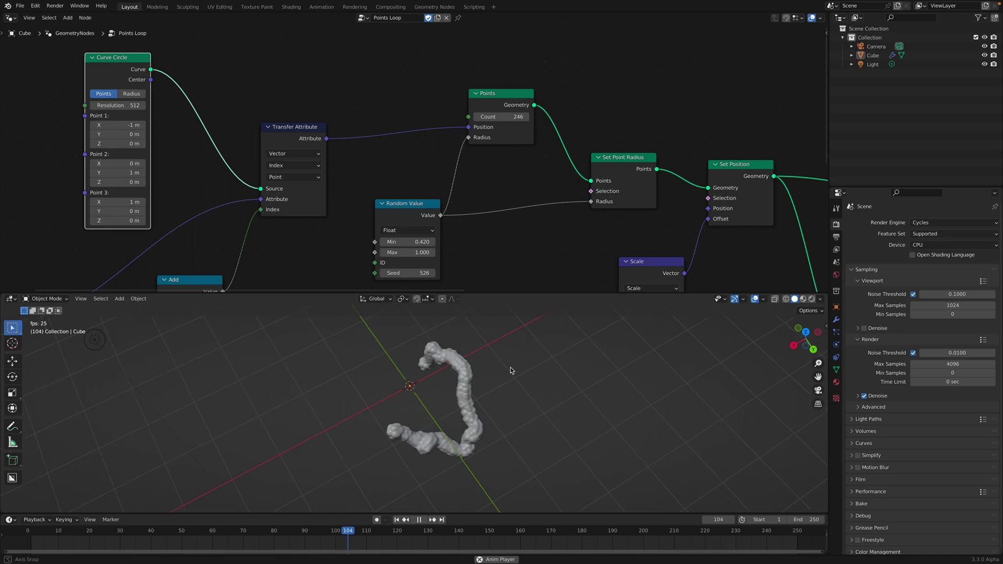
middle_click_drag(497, 365, 476, 374)
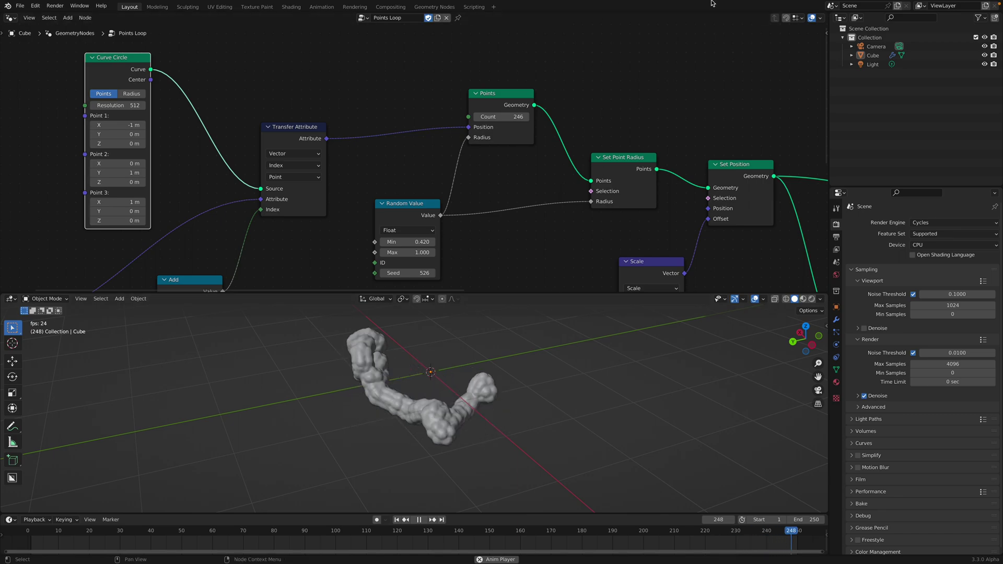
mouse_move(711, 3)
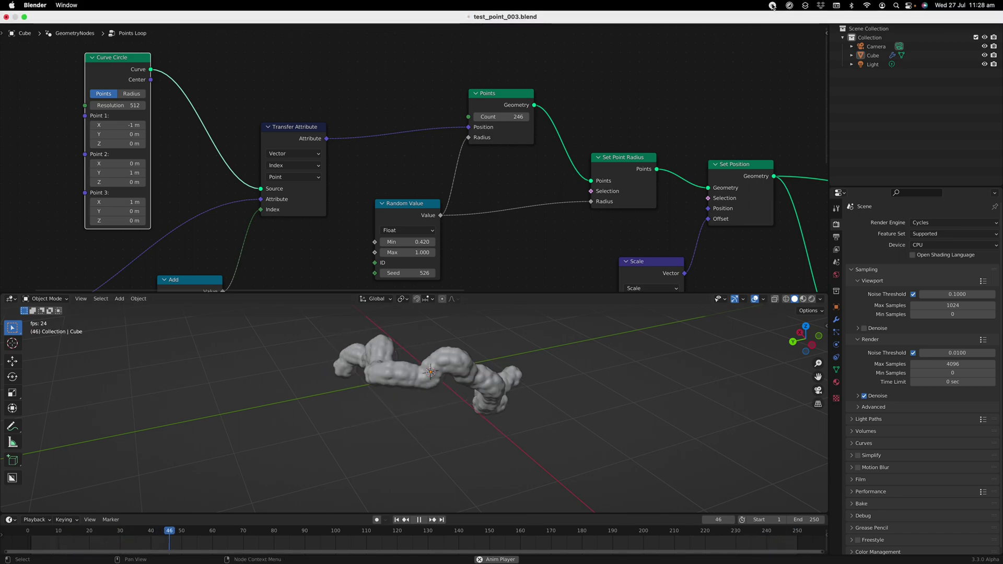